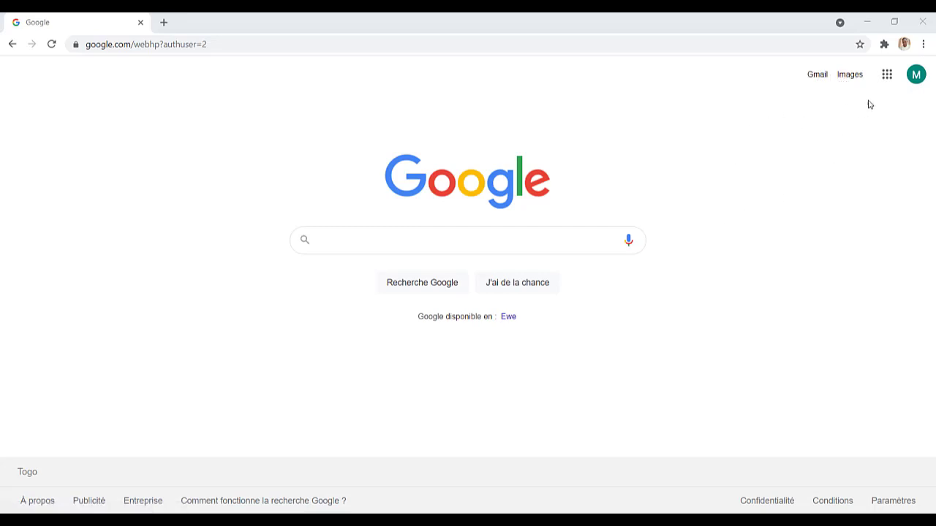
Open Google Drive from the Google home page.
click(887, 76)
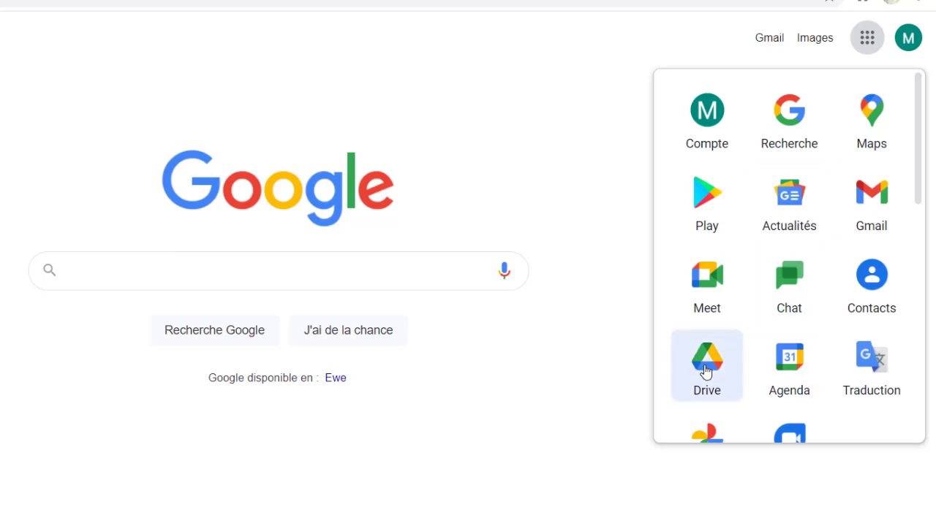
click(706, 366)
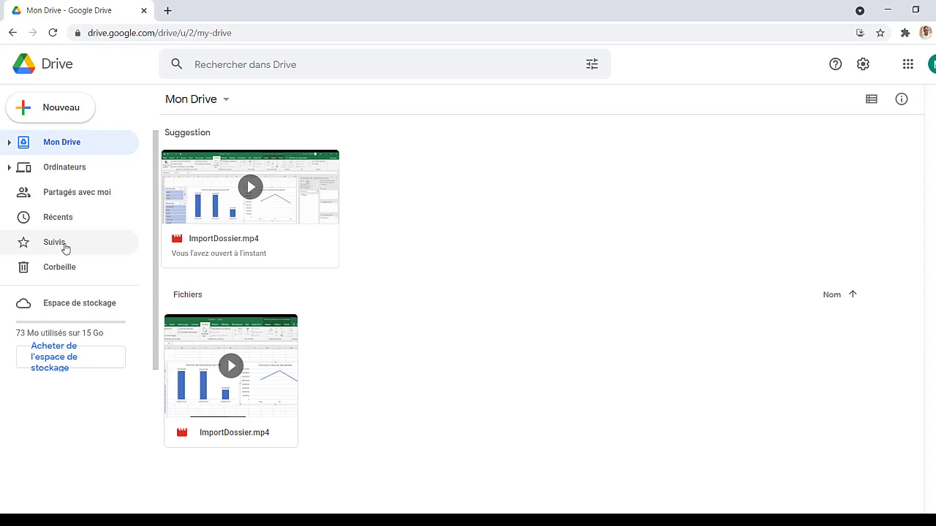
Add ImportDossier.mp4 to the favourites and view the starred files (Suivis).
right_click(207, 244)
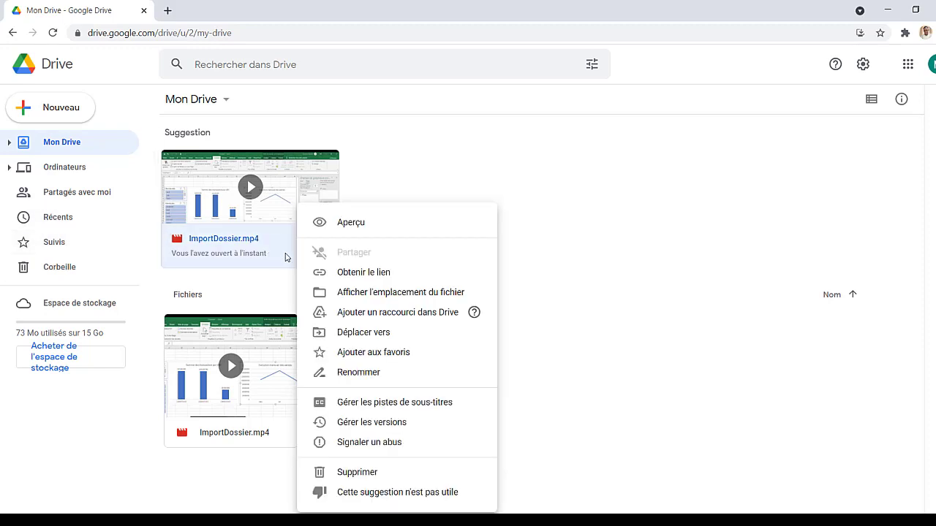
click(379, 357)
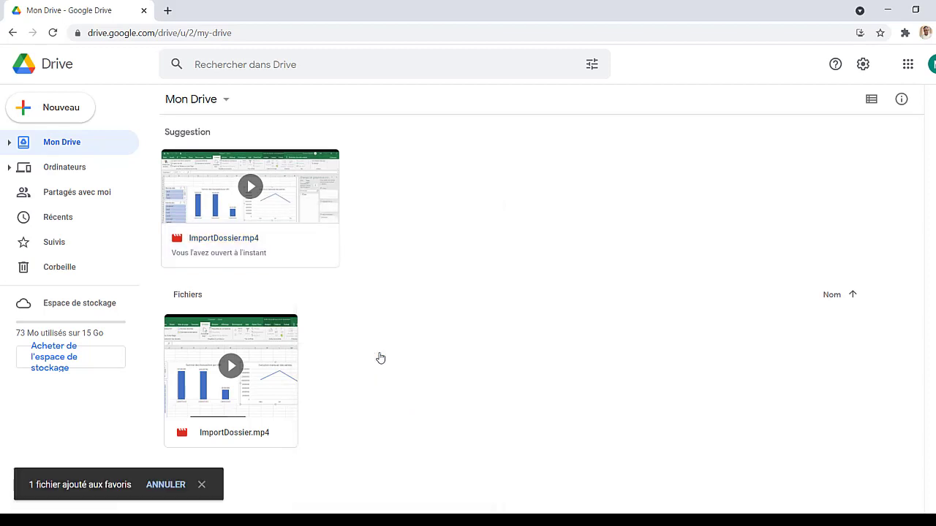
click(46, 243)
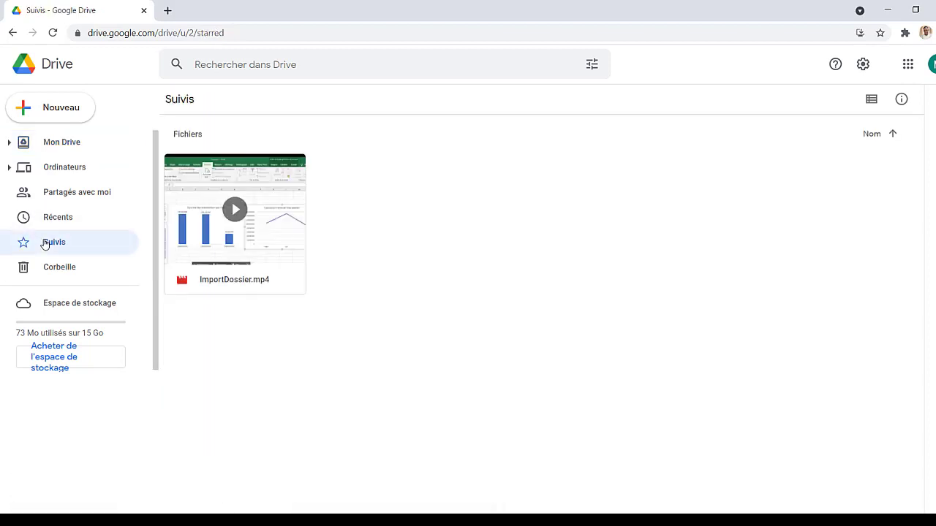
Return to Mon Drive and remove ImportDossier.mp4 from the favourites.
click(76, 146)
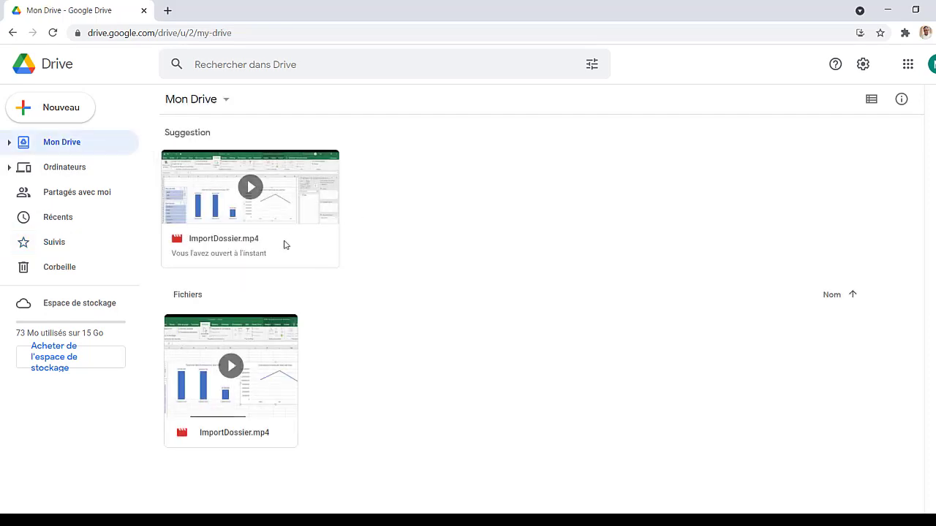
right_click(284, 247)
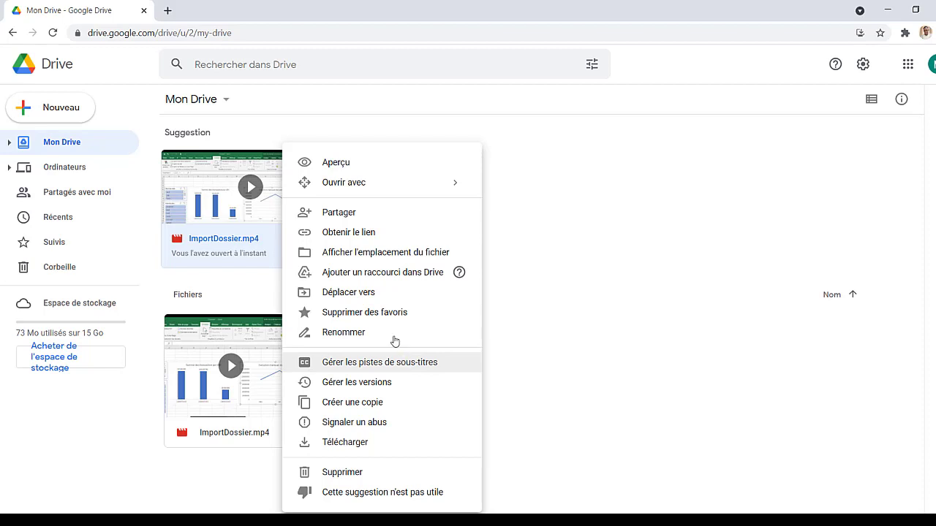
click(378, 320)
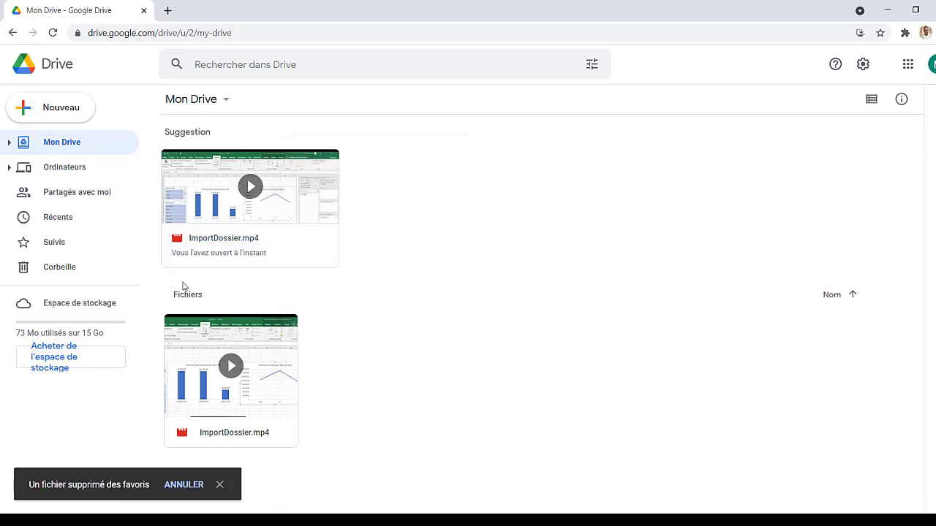
Create a new Google Forms form in Mon Drive from the "Invitation à notre fête" template.
right_click(349, 385)
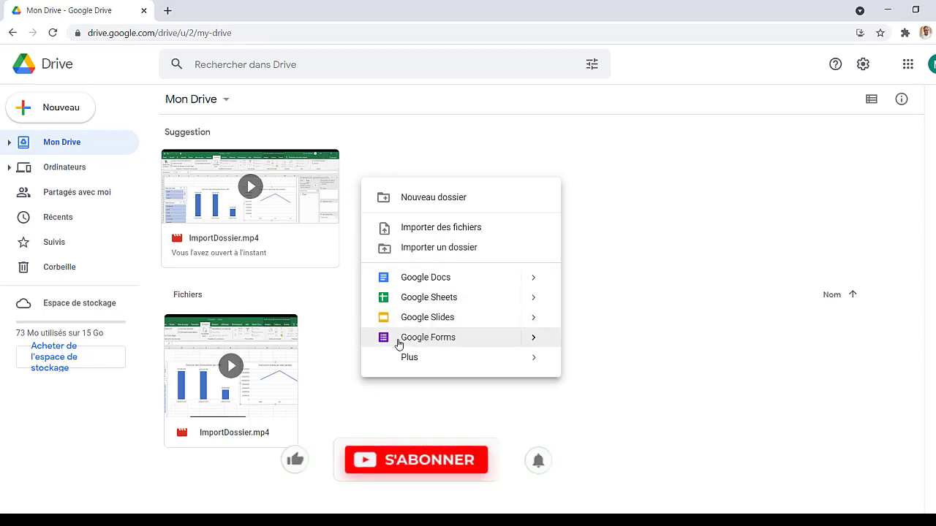
mouse_move(430, 357)
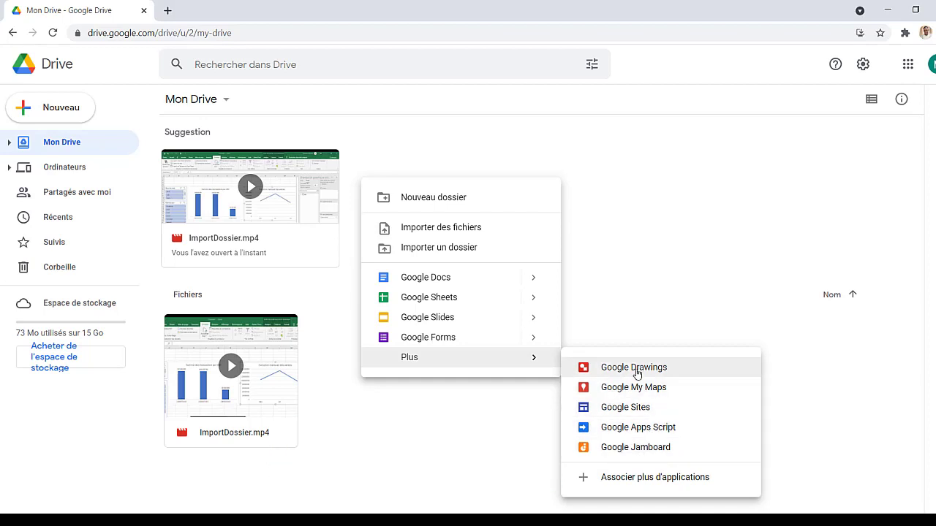
mouse_move(495, 339)
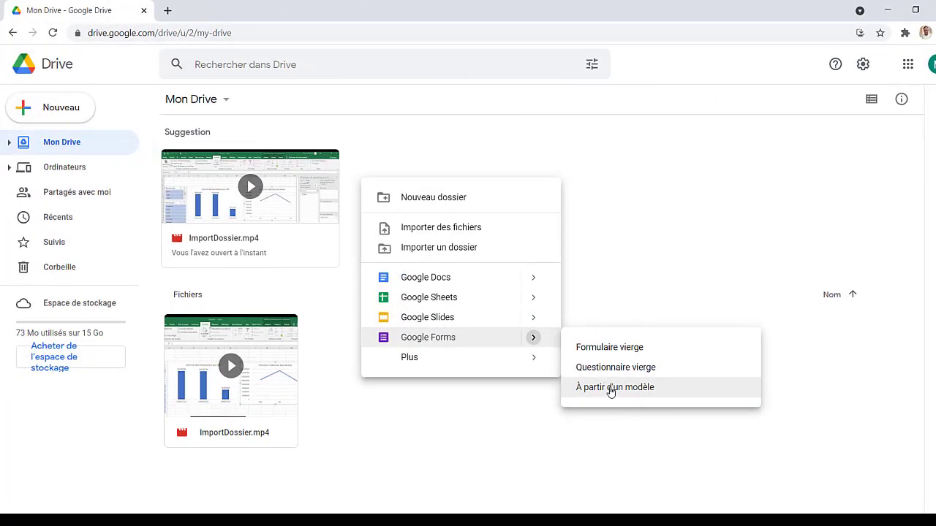
click(625, 388)
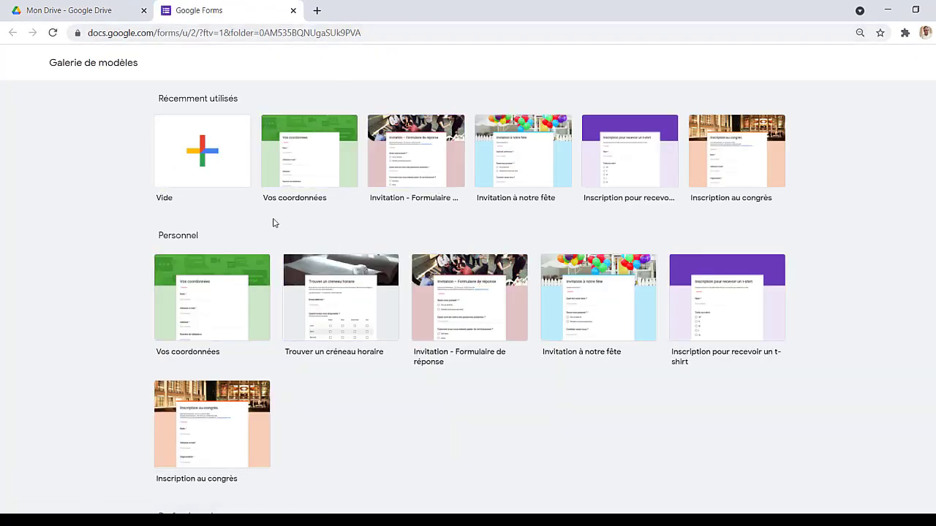
click(296, 206)
click(601, 308)
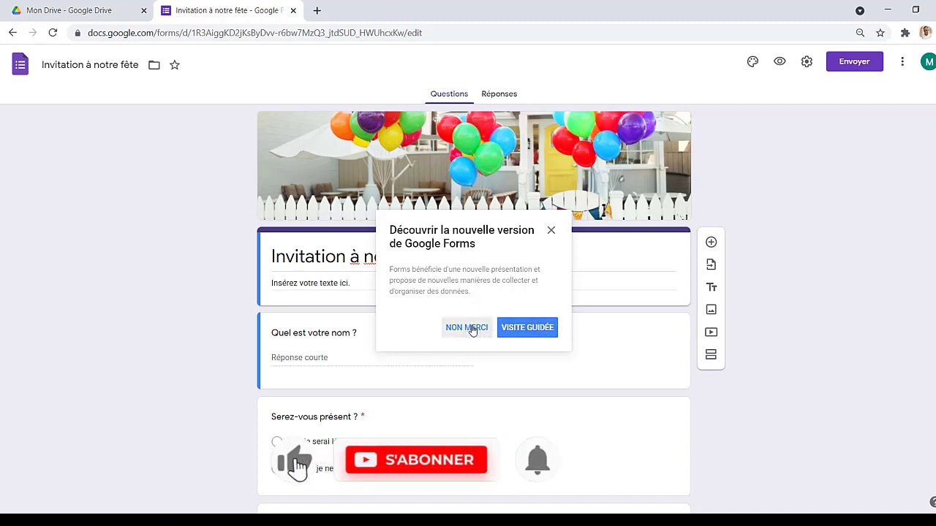
Go through the guided tour of the new Google Forms version to its end.
click(535, 329)
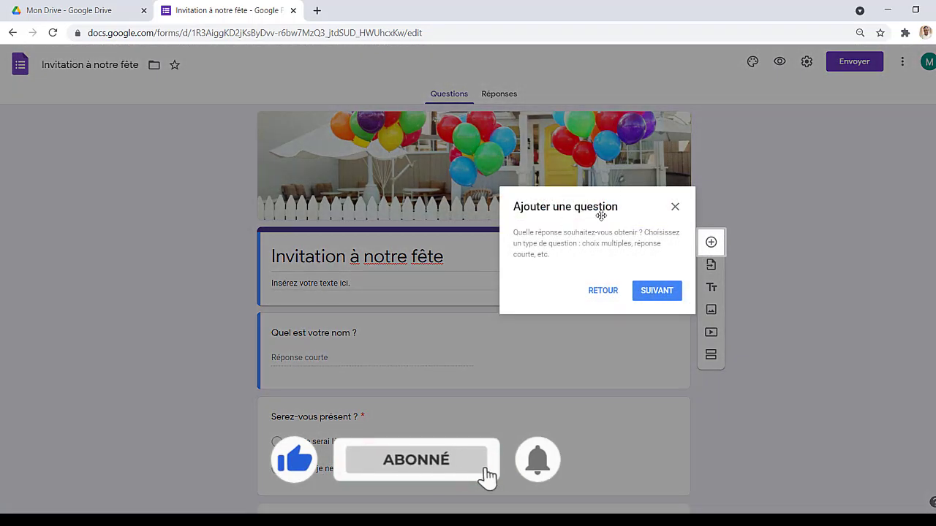
click(656, 290)
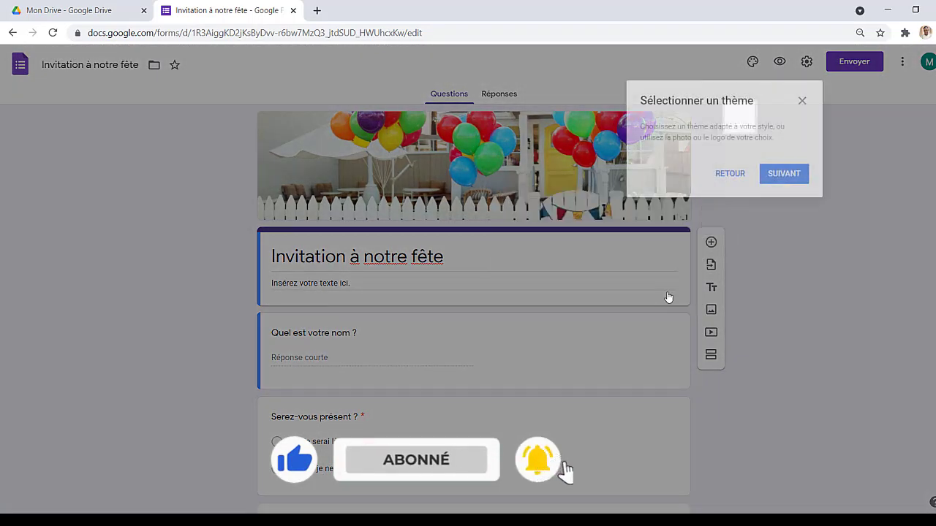
click(793, 179)
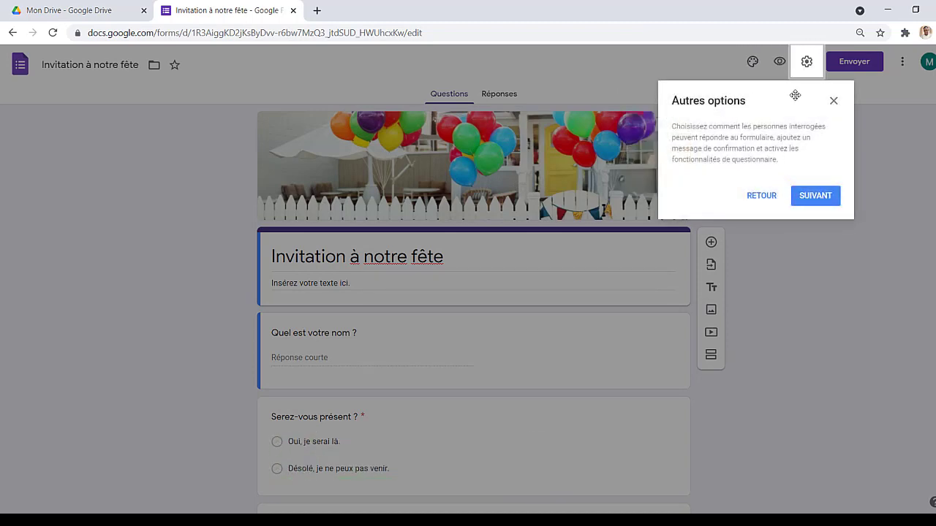
click(823, 200)
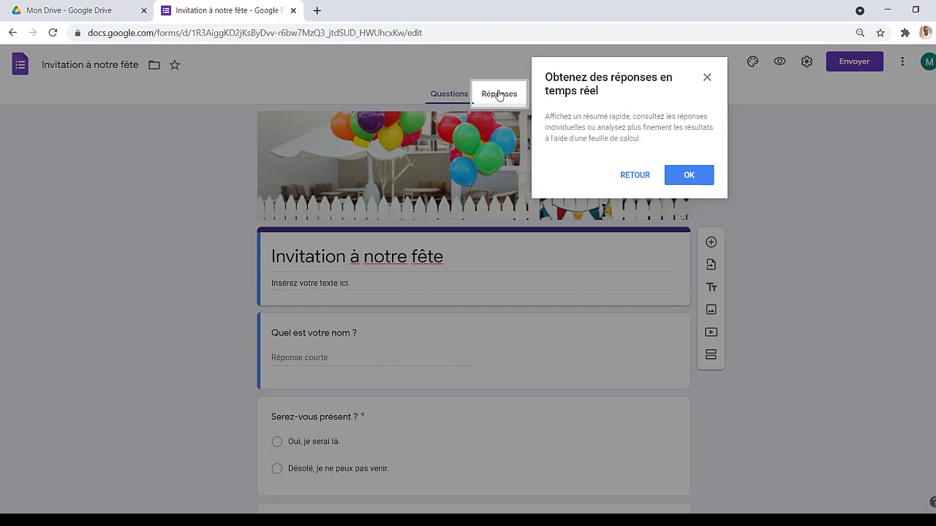
click(702, 179)
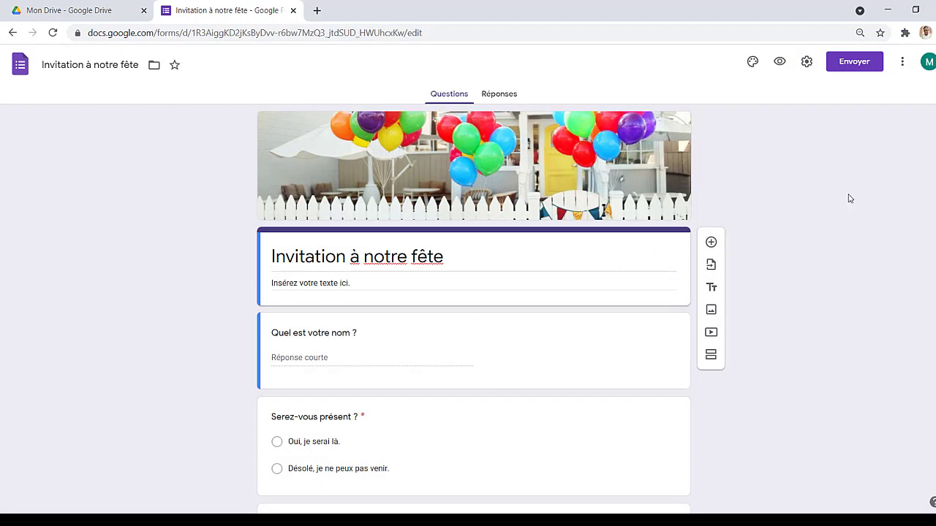
Examine the invitation form's title, description, questions and answer types from beginning to end.
scroll(473, 307, down, 8)
scroll(473, 307, up, 8)
triple_click(348, 282)
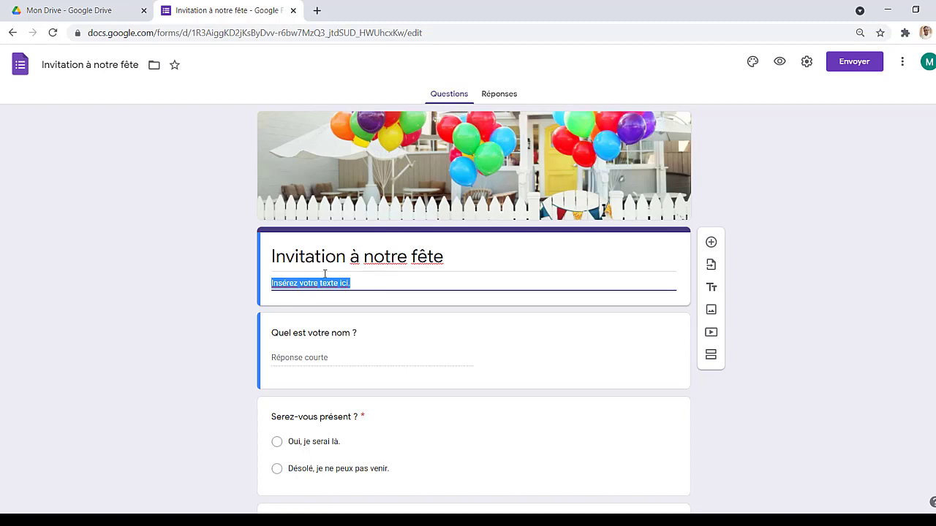
click(328, 358)
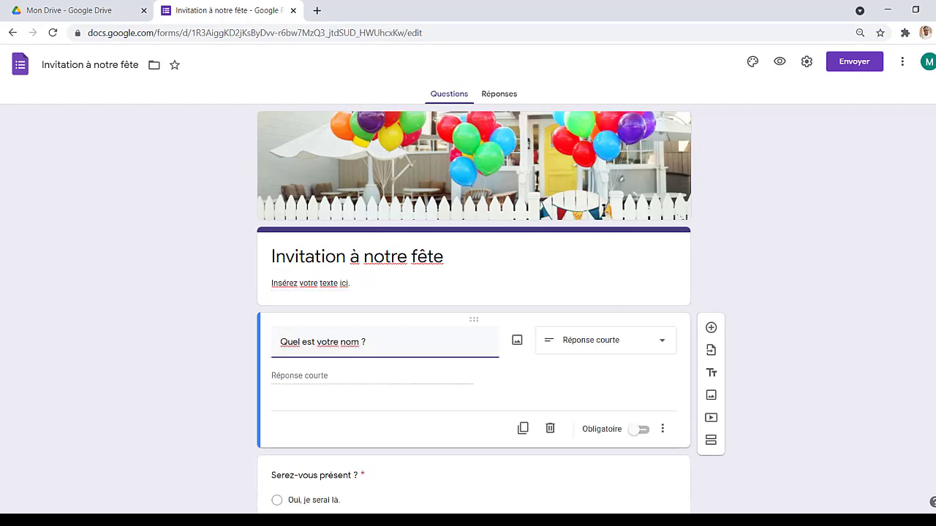
scroll(702, 254, down, 4)
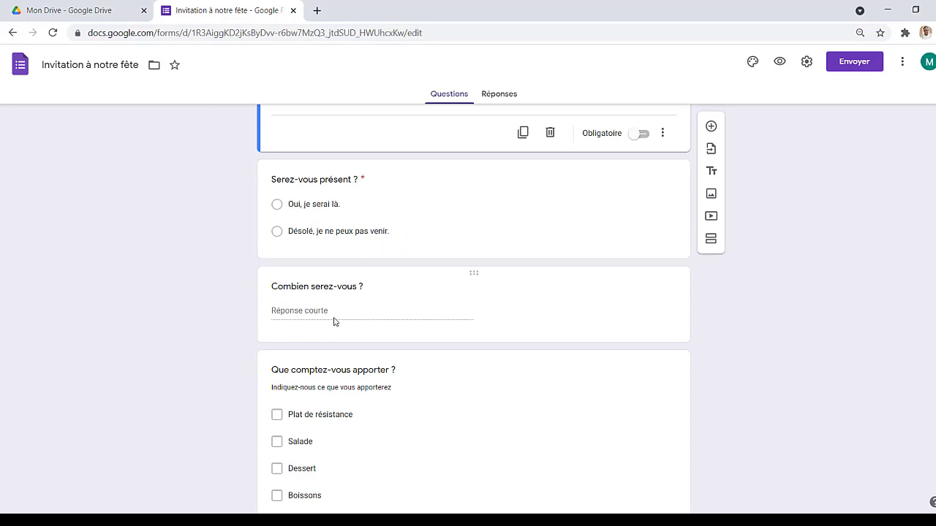
scroll(474, 307, down, 4)
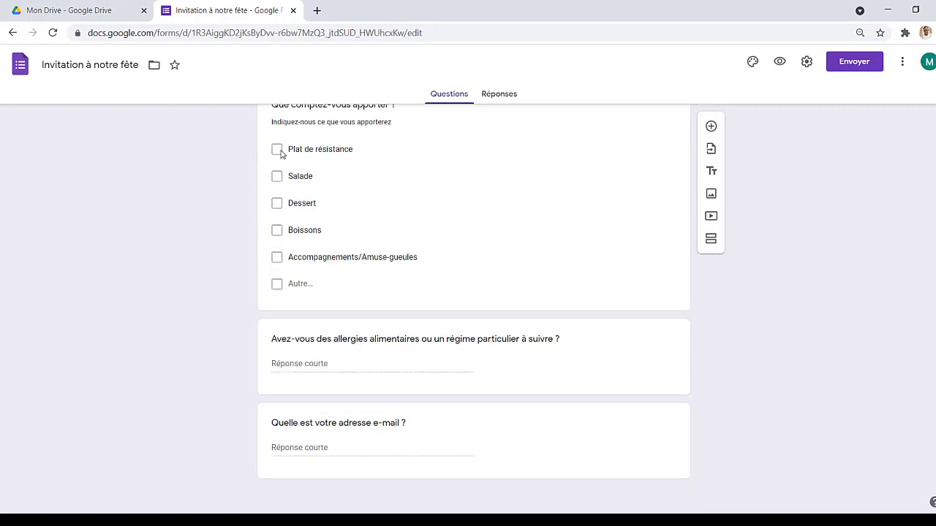
scroll(713, 242, up, 1)
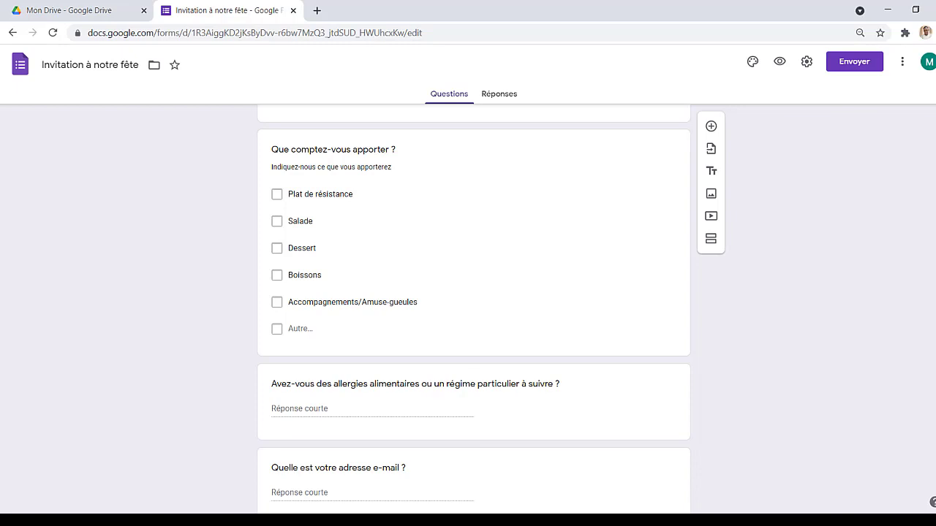
scroll(474, 307, down, 1)
scroll(473, 307, up, 7)
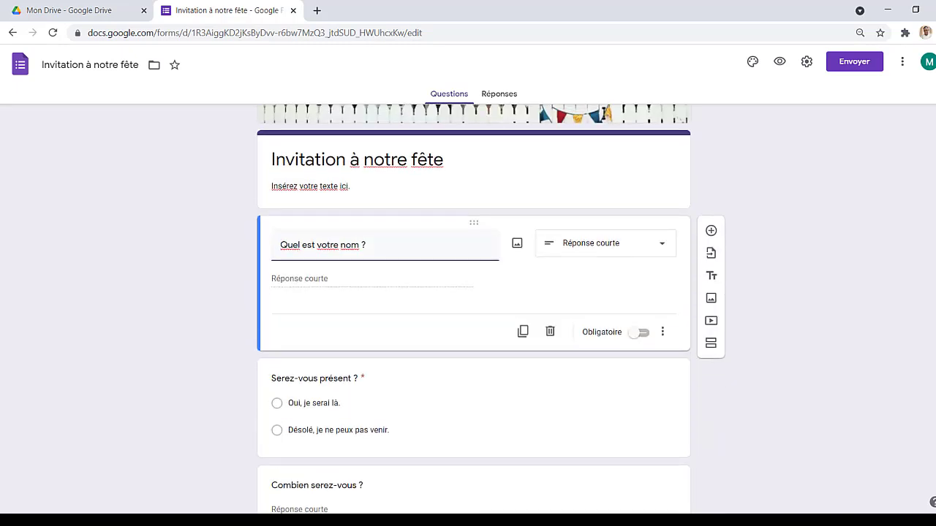
scroll(474, 307, up, 2)
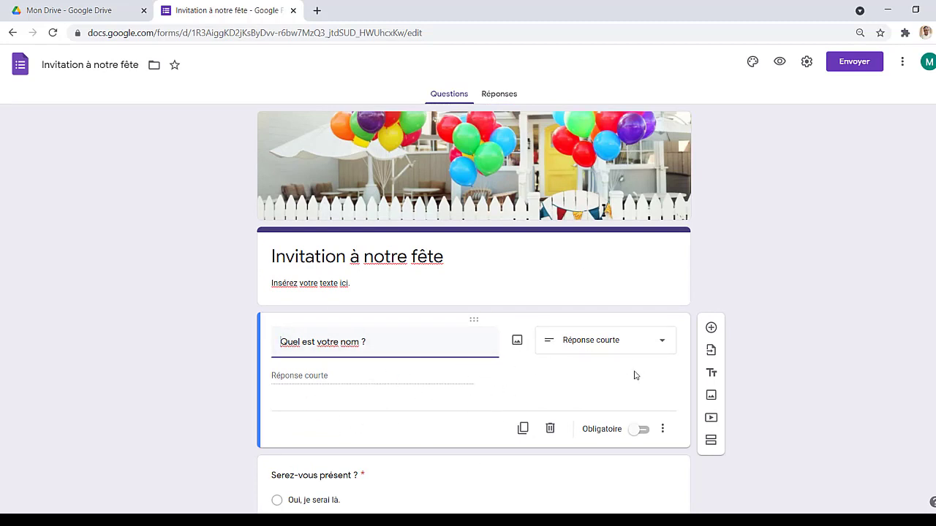
Delete the question "Combien serez-vous ?" from the form.
scroll(789, 290, down, 5)
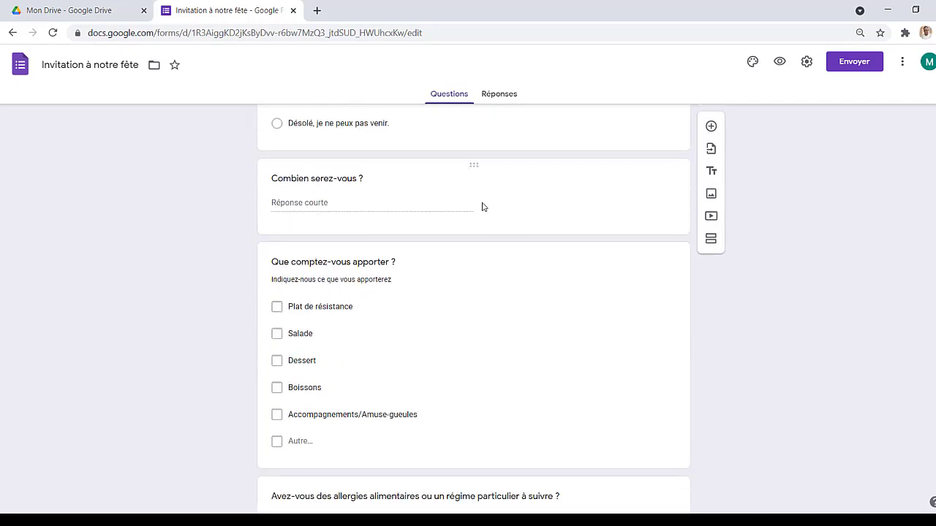
click(533, 192)
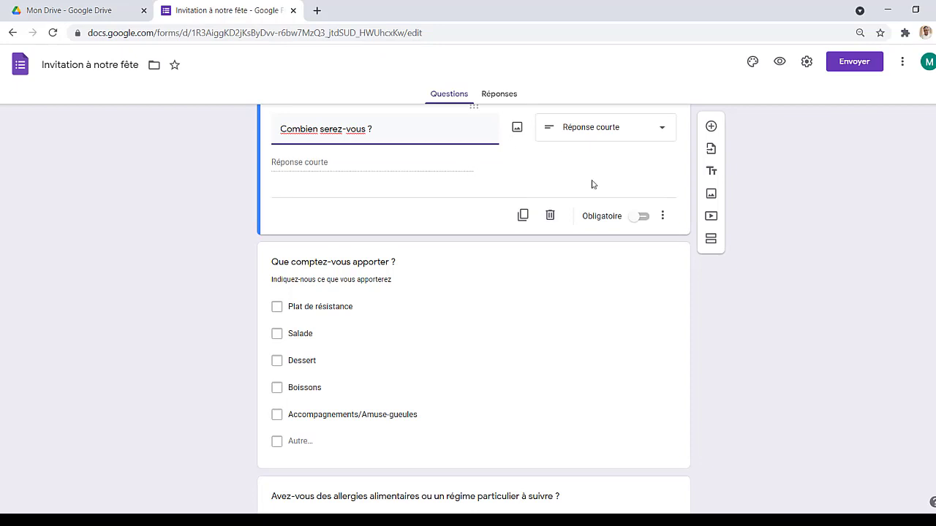
click(549, 216)
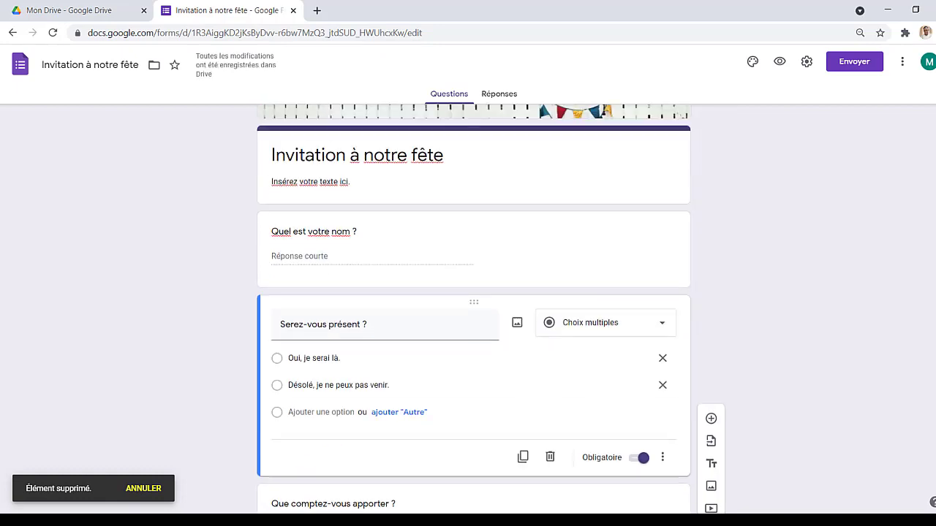
Add a new question after "Serez-vous présent ?" with the title "Quel âge avez-vous".
scroll(474, 309, down, 2)
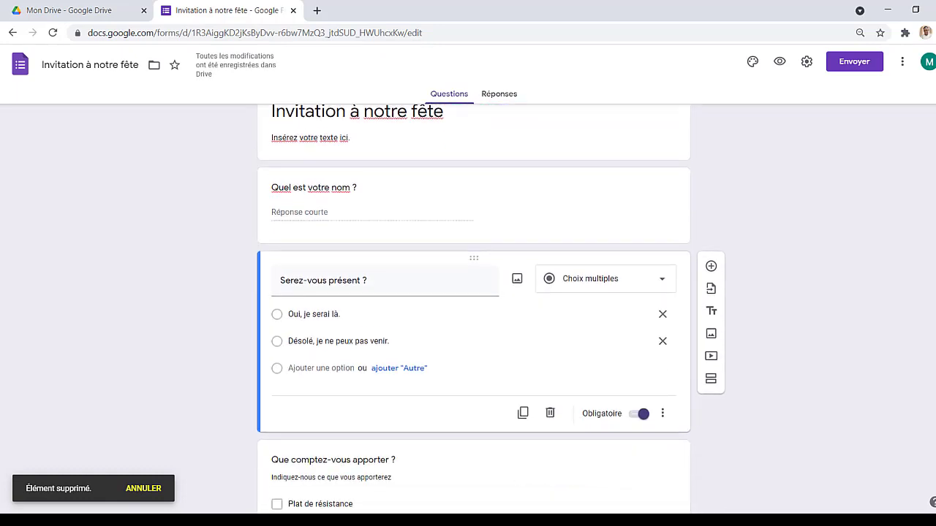
click(710, 264)
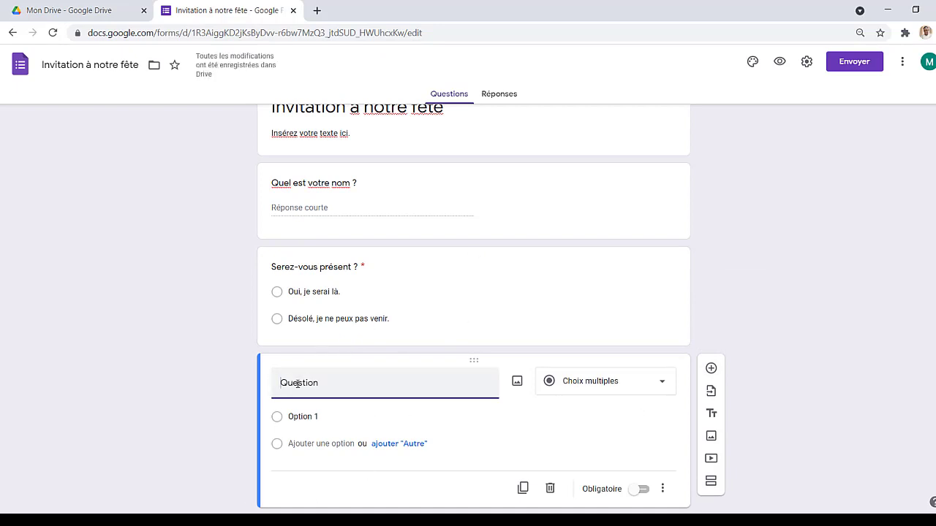
text(Quel a)
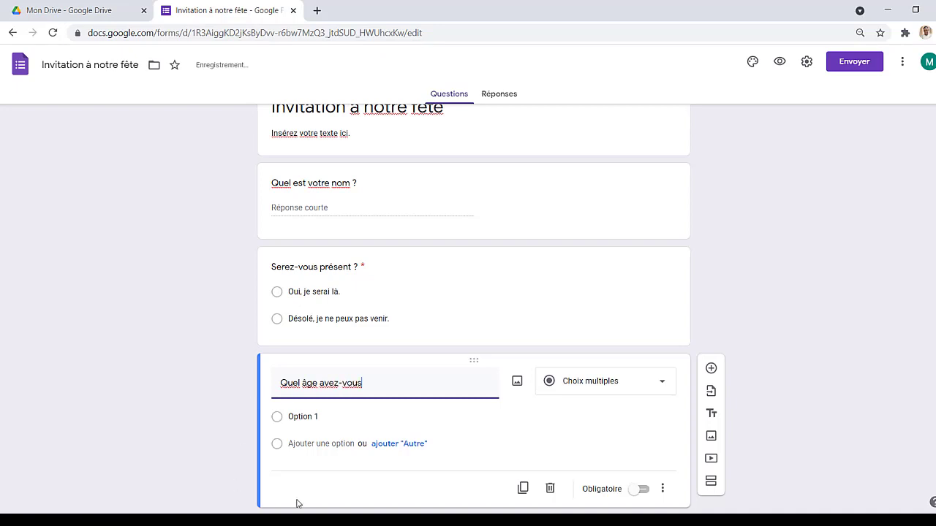
Set the first answer option of the age question to "15-18".
click(303, 417)
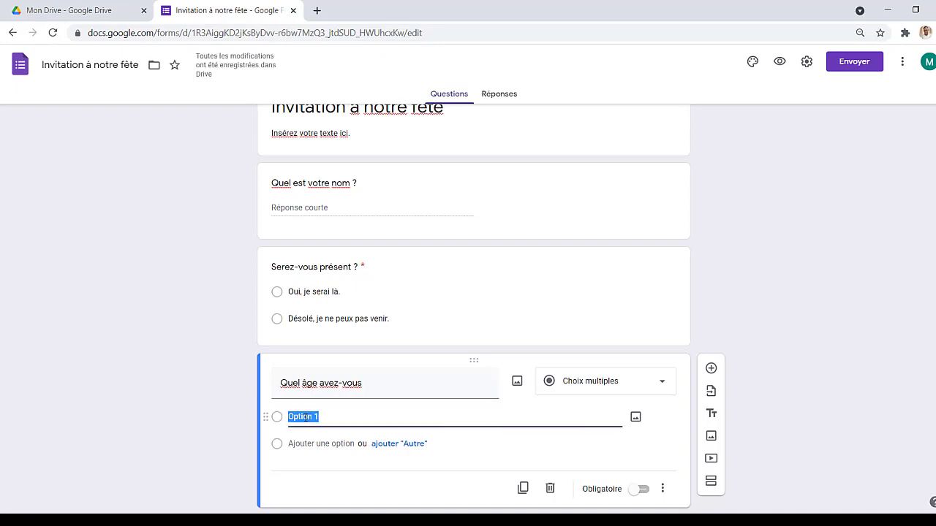
text(15-)
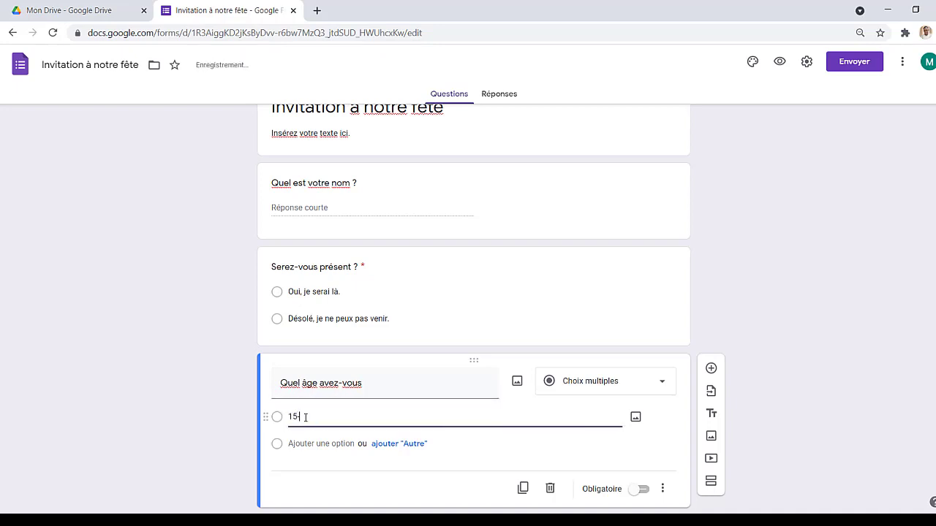
text(18)
Change the answer type of the question "Quel âge avez-vous" to Réponse courte.
click(651, 388)
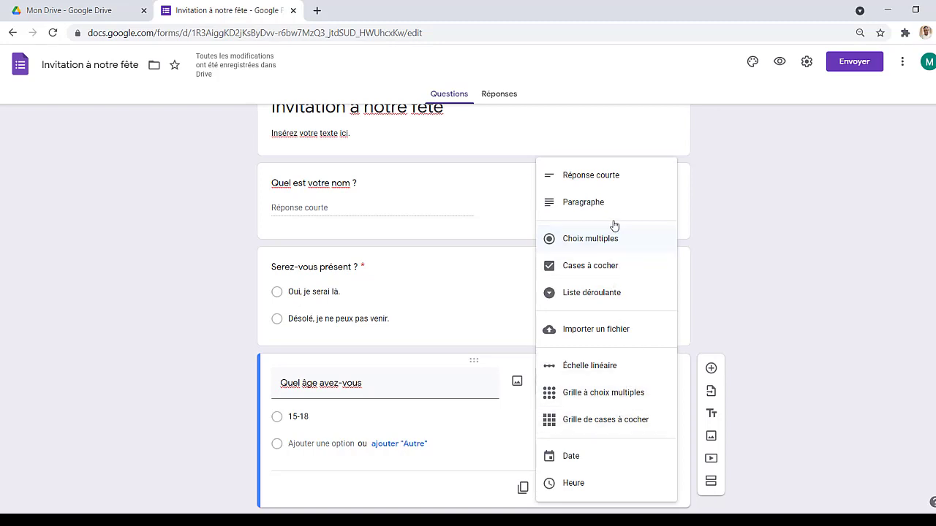
click(615, 177)
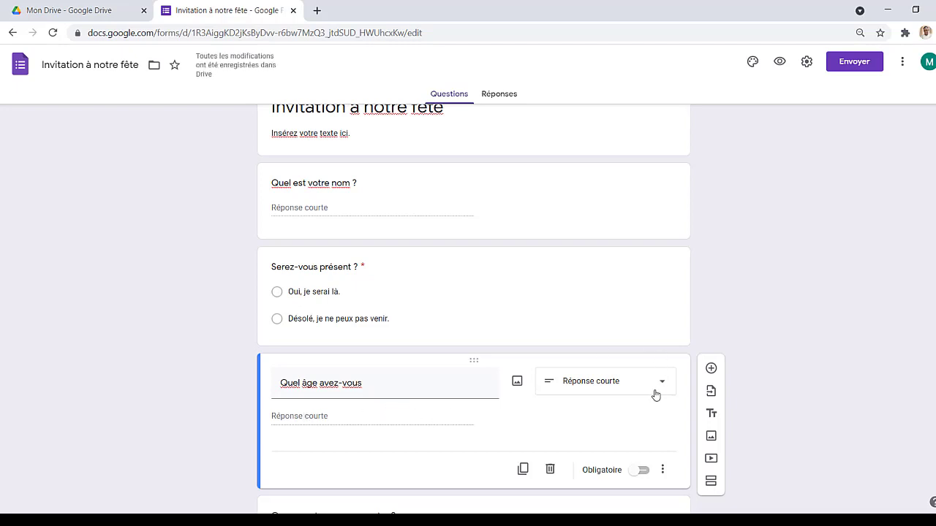
Change the answer type of the question "Quel âge avez-vous" to Paragraphe.
scroll(748, 407, down, 5)
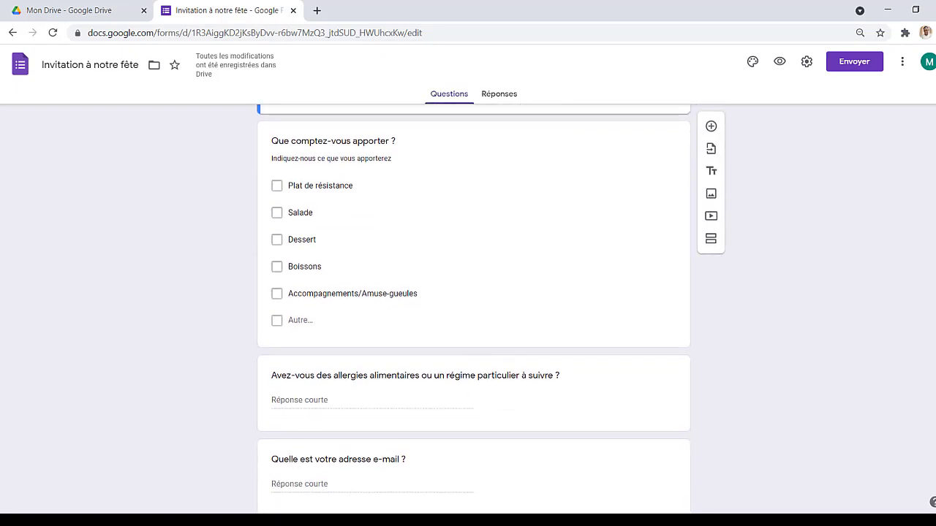
scroll(750, 234, up, 4)
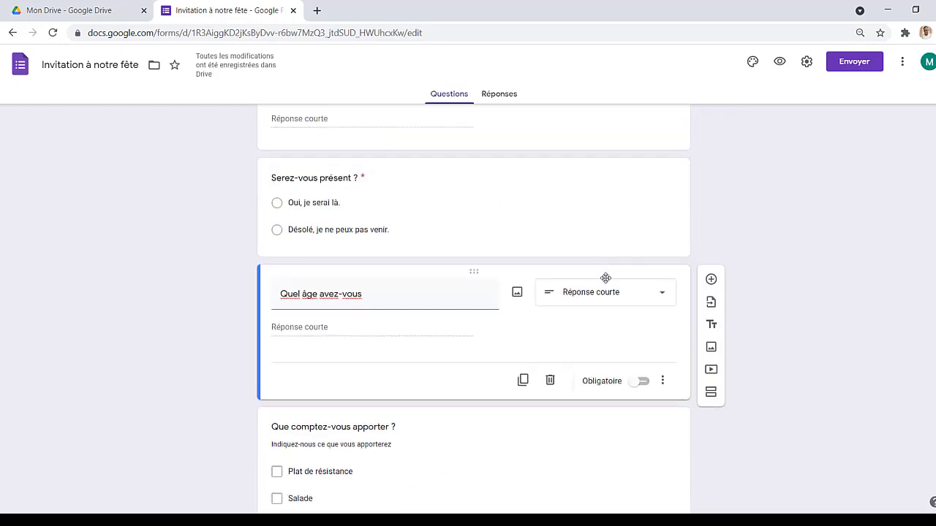
click(639, 294)
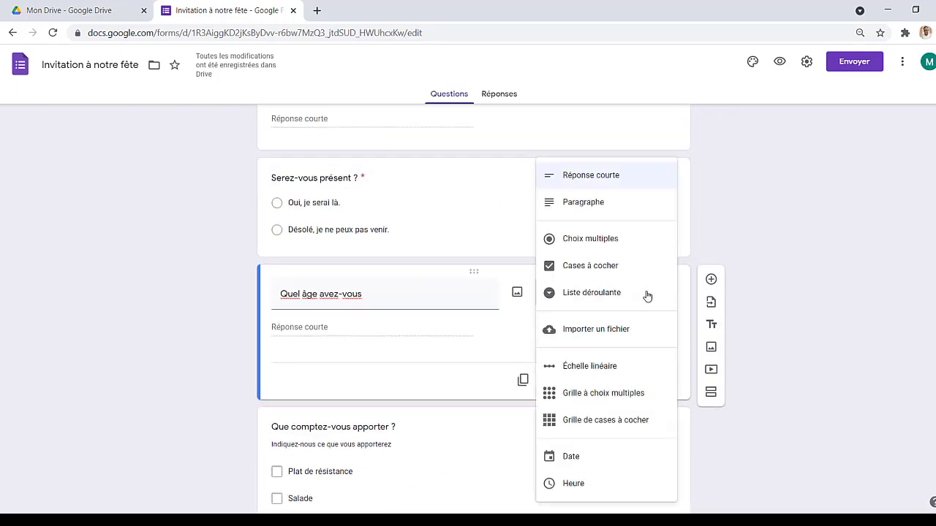
click(586, 210)
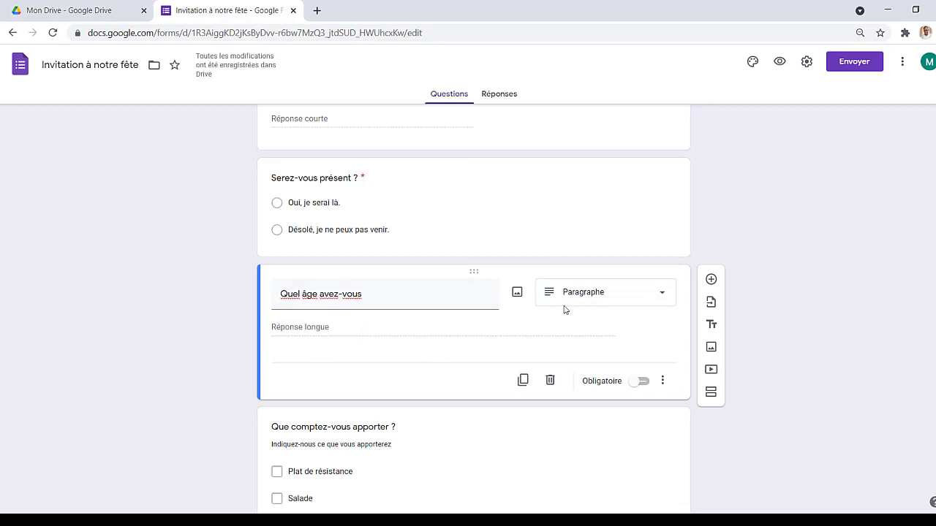
Switch the age question to Choix multiples and compare it with the answer options of "Serez-vous présent ?".
click(664, 294)
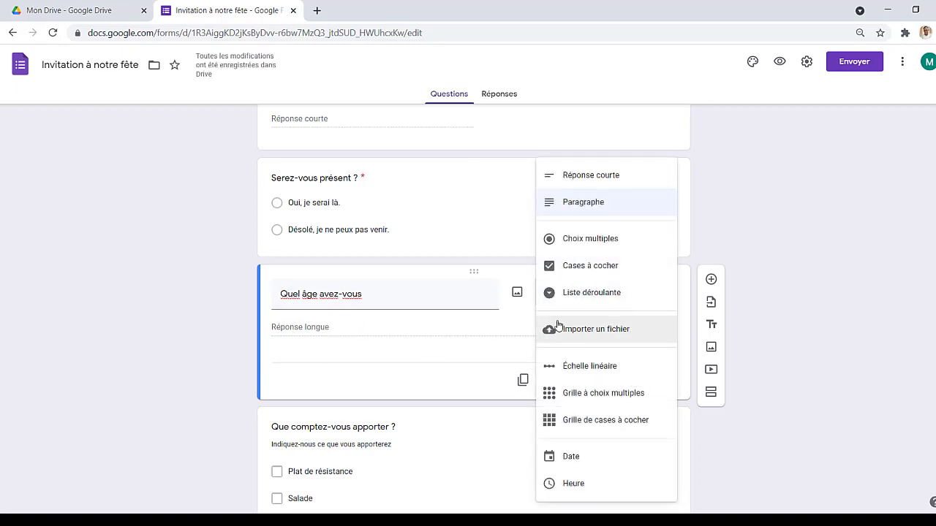
click(626, 239)
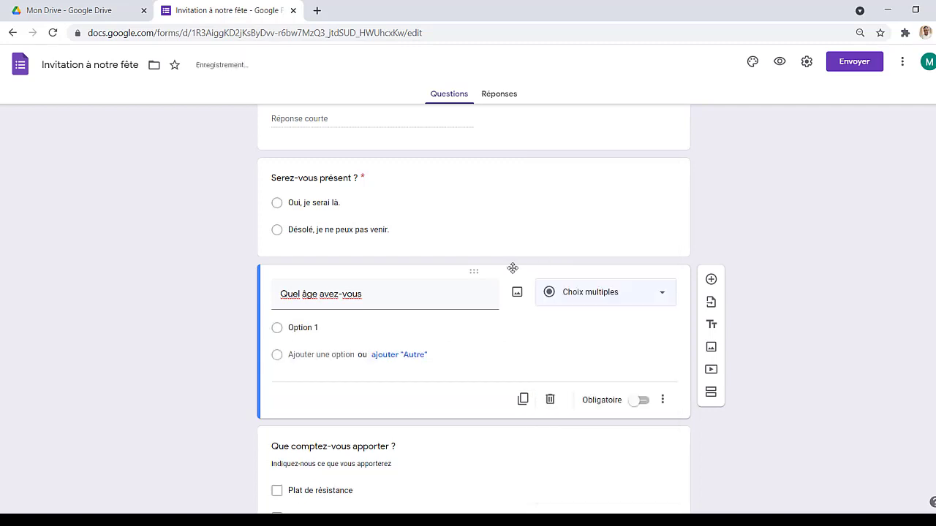
click(276, 208)
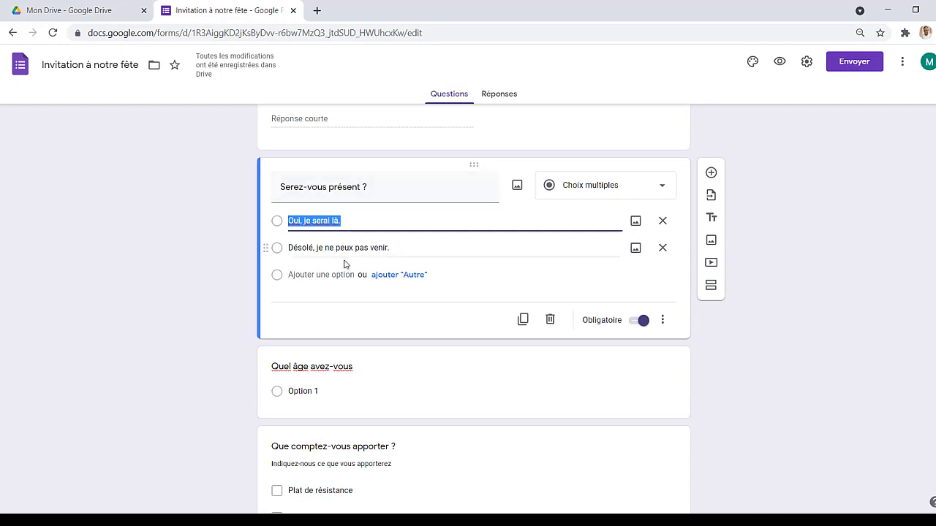
click(582, 377)
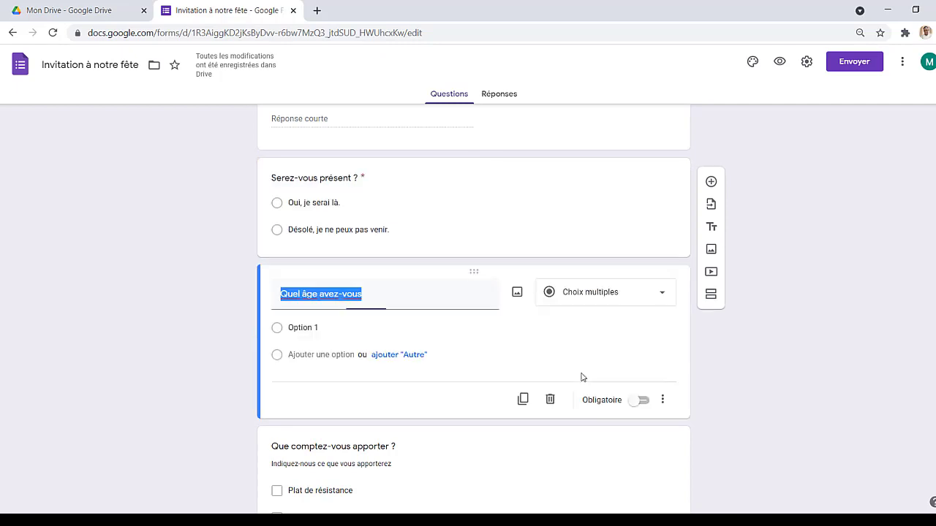
Try Cases à cocher as the answer type of the question "Quel âge avez-vous".
click(646, 296)
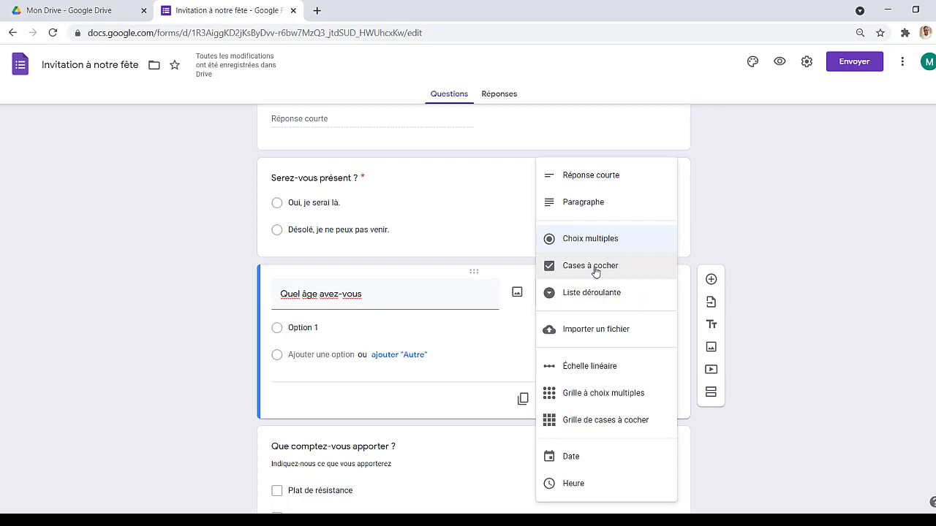
click(596, 269)
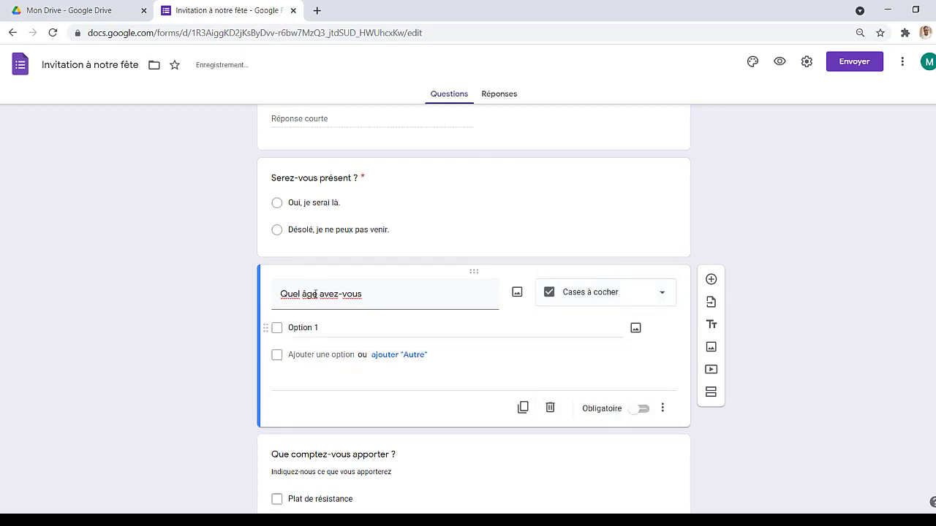
scroll(533, 399, down, 2)
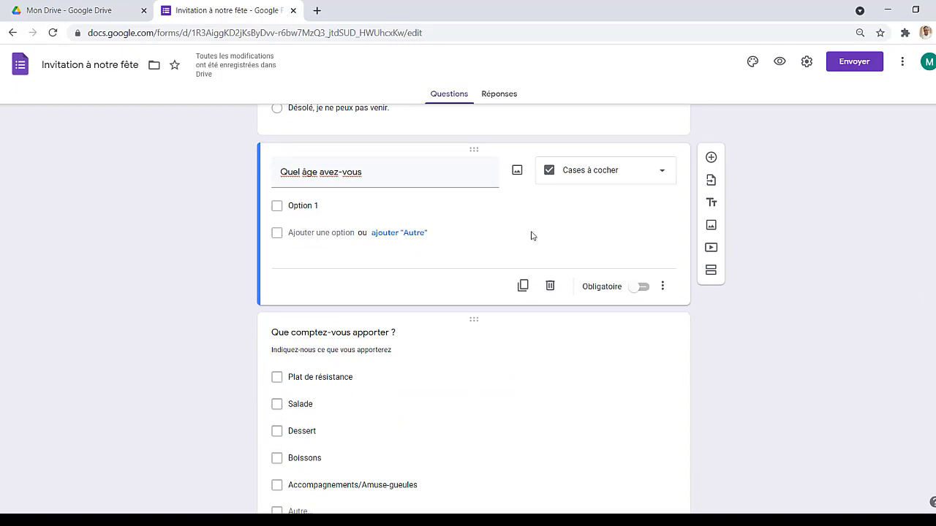
Set the age question's answer type to Liste déroulante and add a second answer option.
click(647, 176)
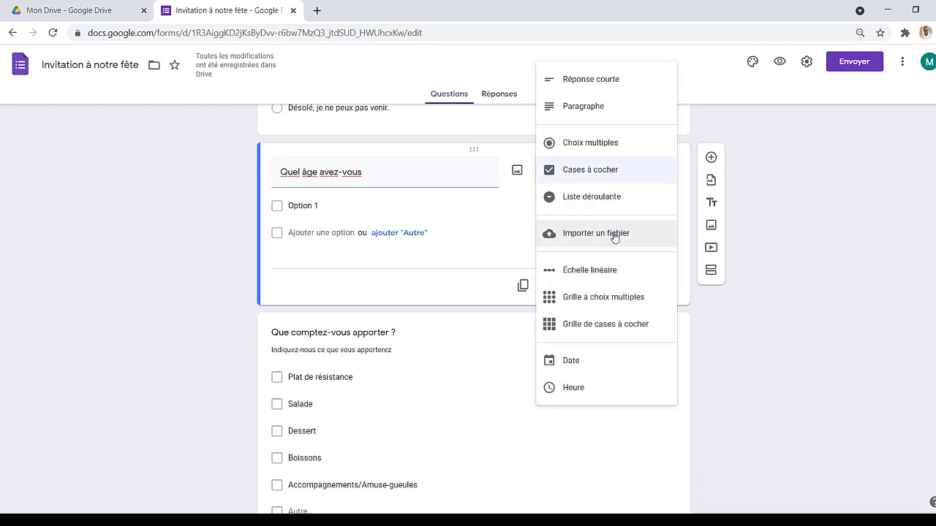
click(623, 198)
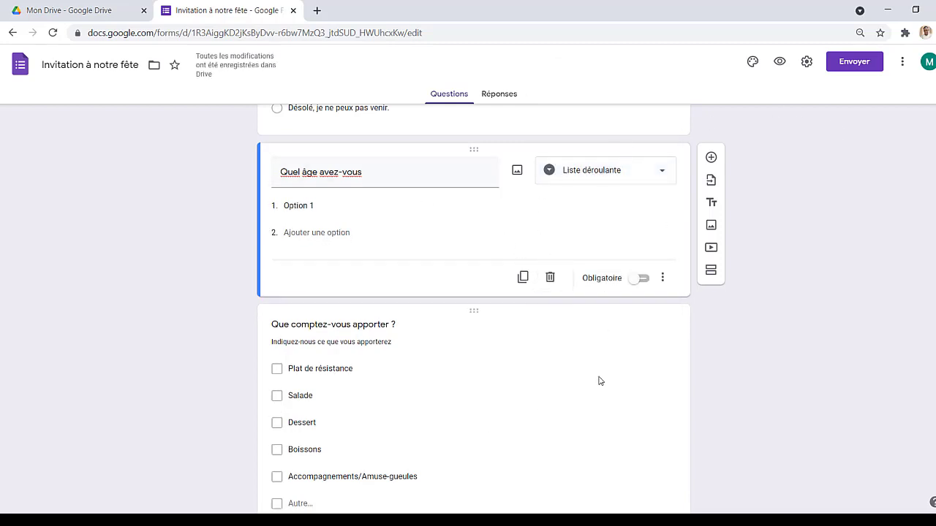
click(307, 231)
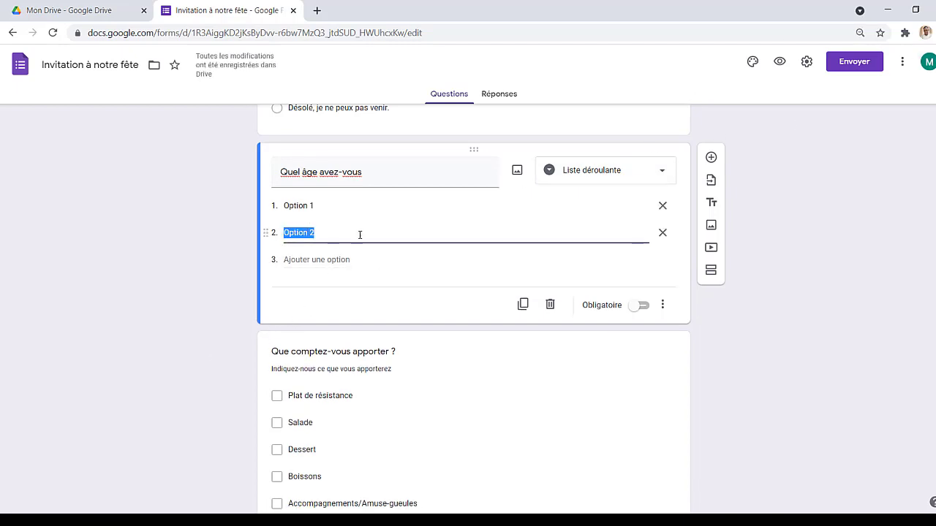
Preview the form, fill in a first name as the guest's name and answer the attendance question with "Oui, je serai là.".
click(780, 64)
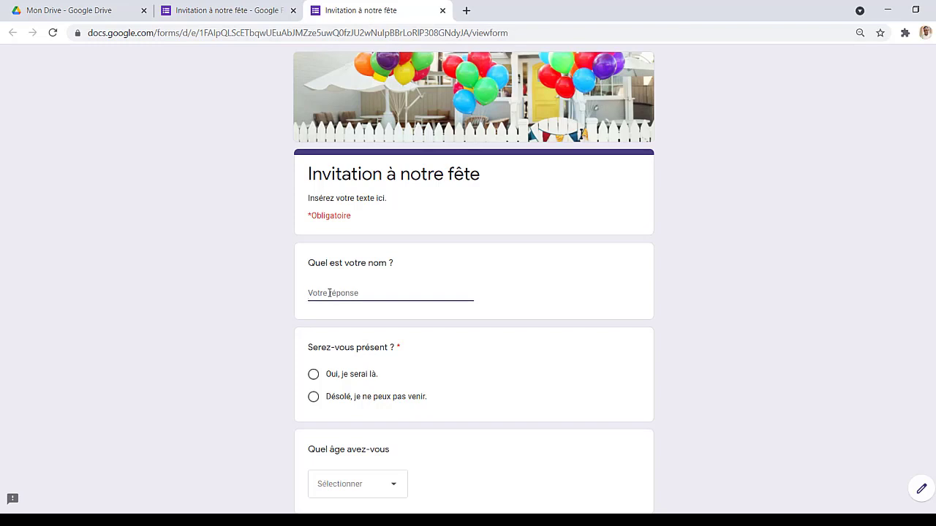
text(Stephane)
click(314, 397)
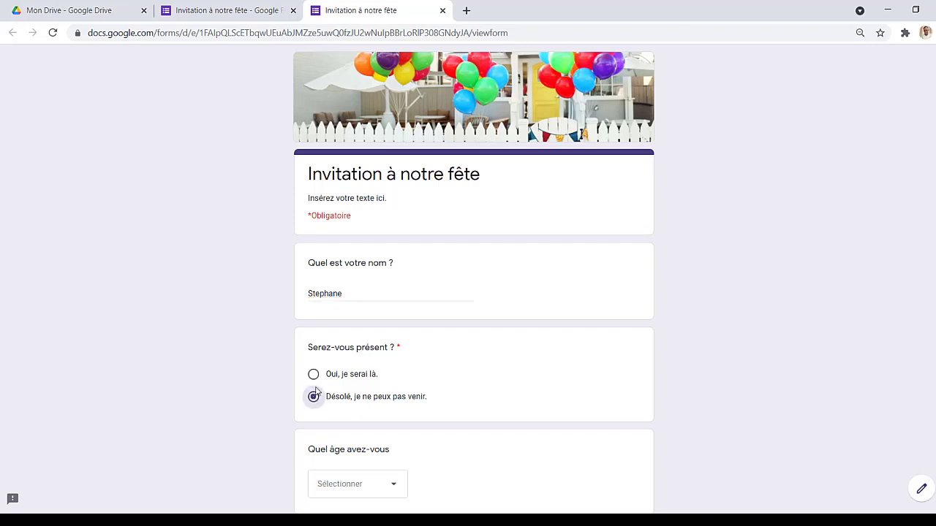
click(315, 375)
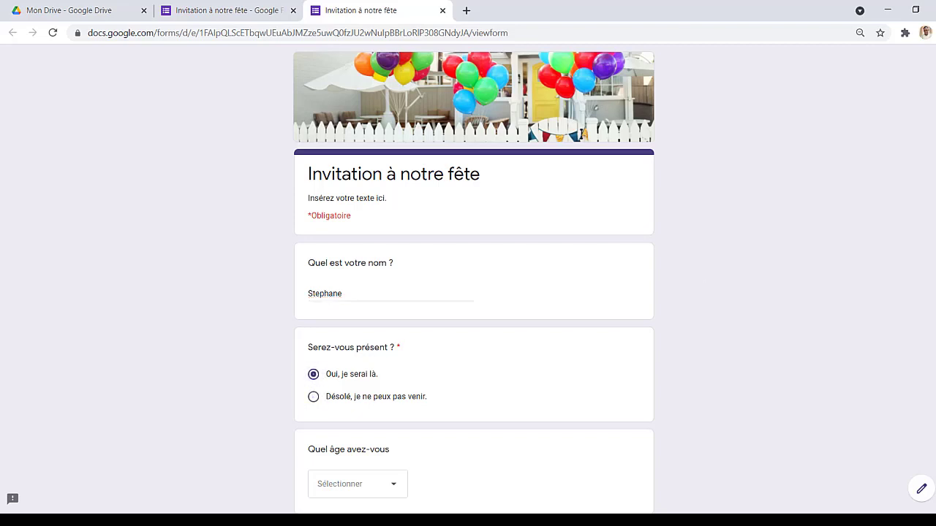
scroll(661, 261, down, 4)
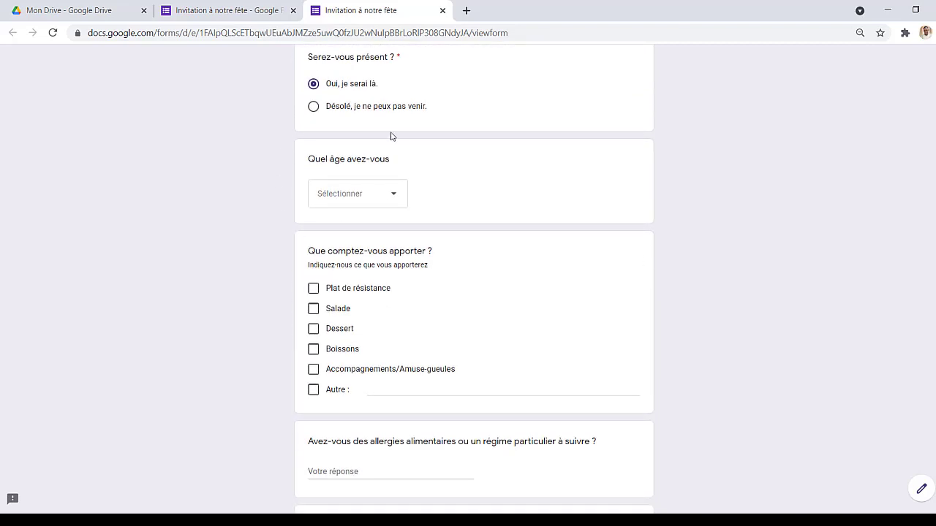
Test the age question's drop-down list in the form preview by choosing Option 1 and then Option 2.
click(237, 13)
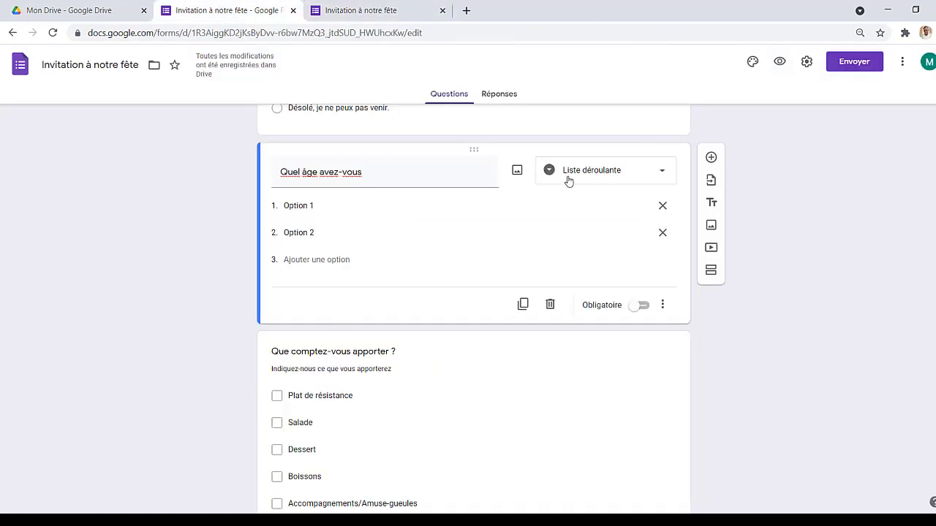
click(373, 9)
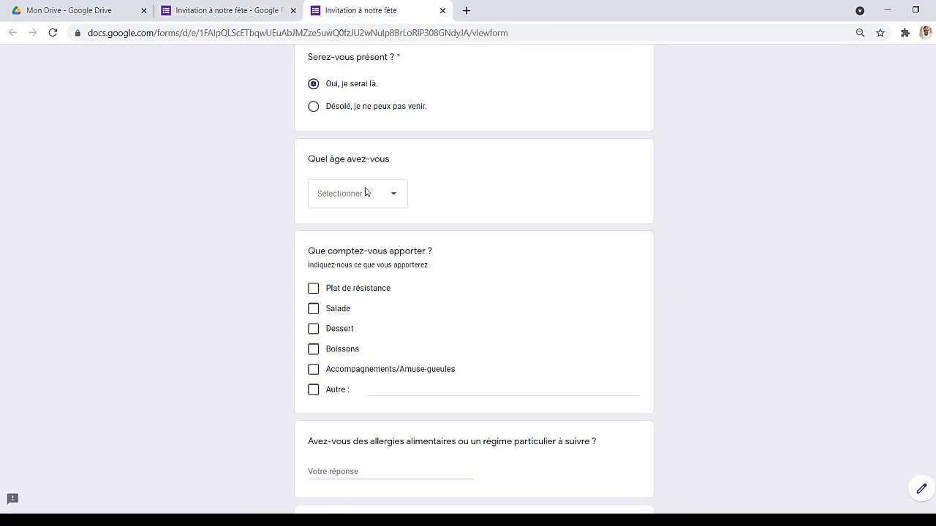
click(396, 196)
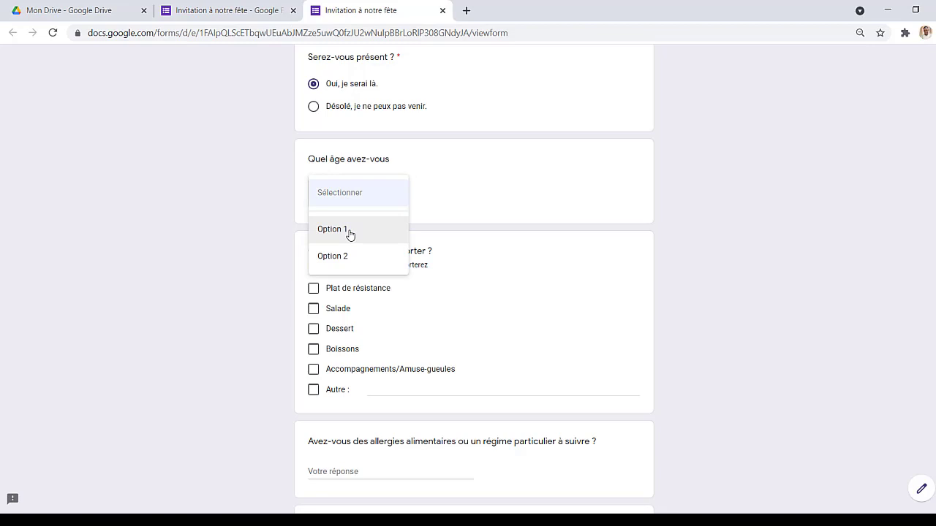
click(349, 231)
click(403, 189)
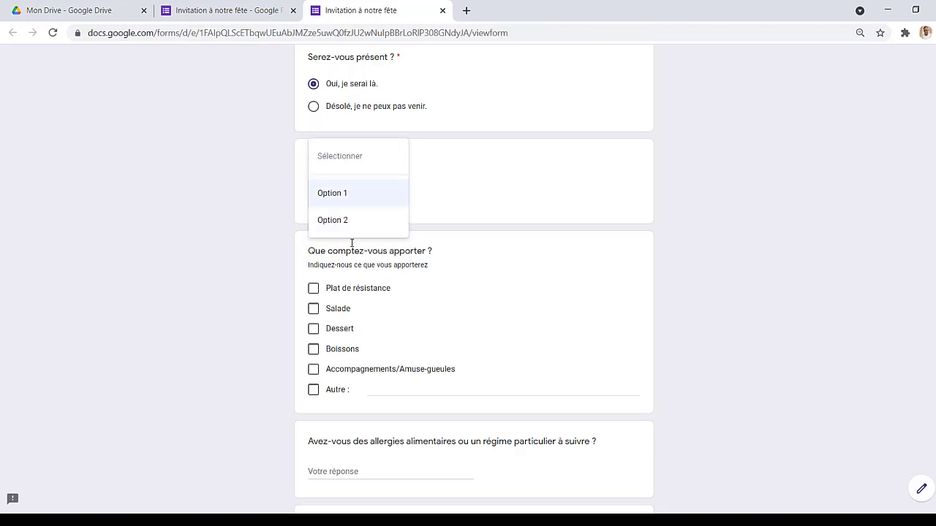
click(346, 221)
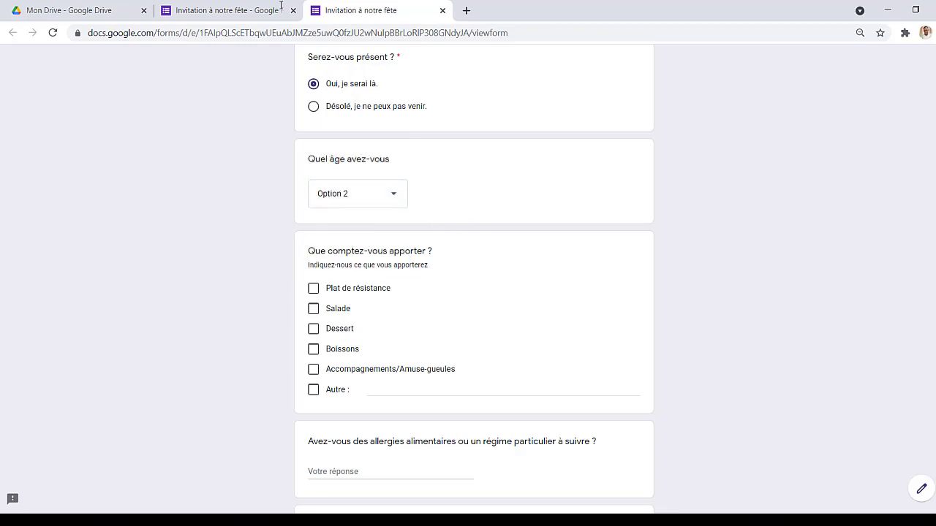
Return to the form editor and change the answer type of "Quel âge avez-vous" to Choix multiples.
click(227, 11)
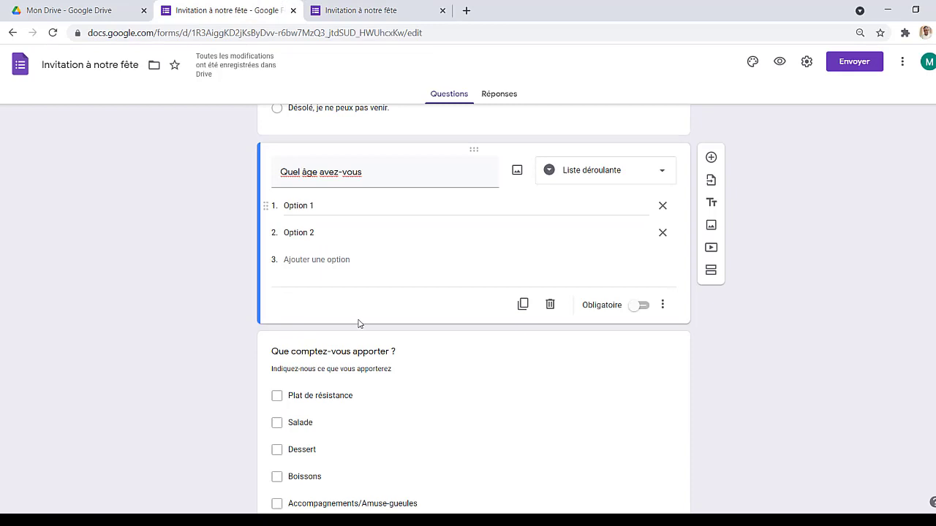
click(640, 171)
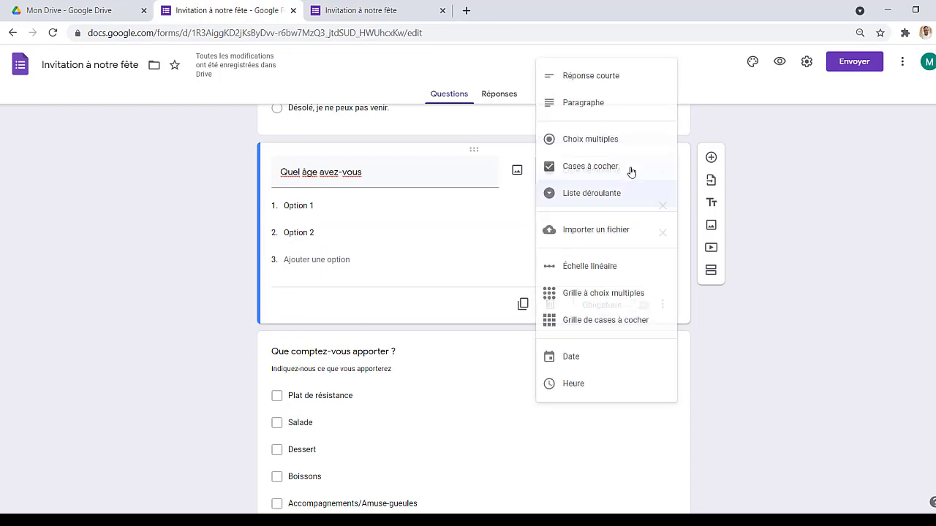
click(577, 147)
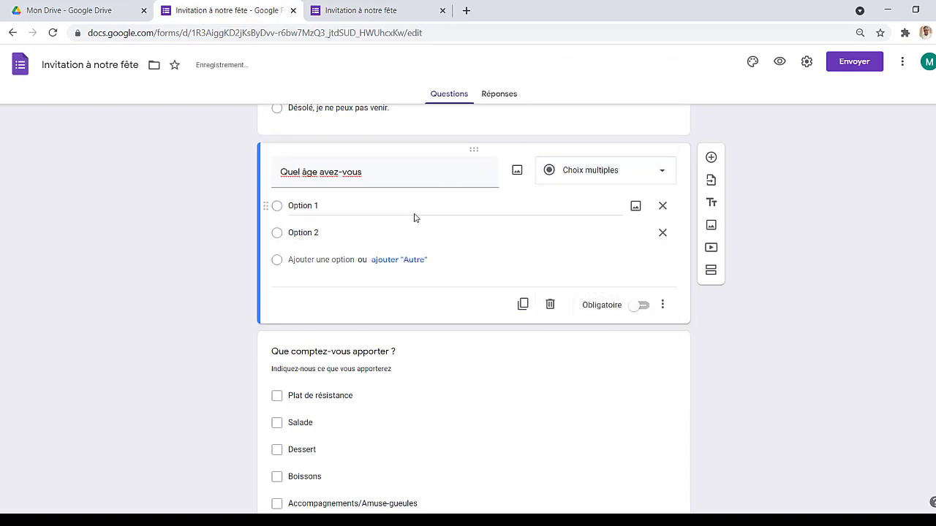
Set the two answer options of the age question to "15-18" and "18-25".
click(340, 204)
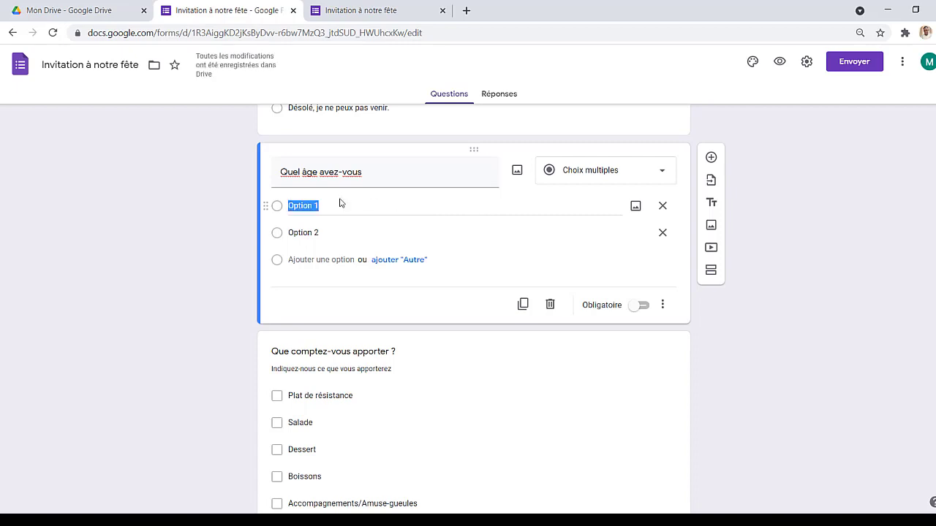
text(15)
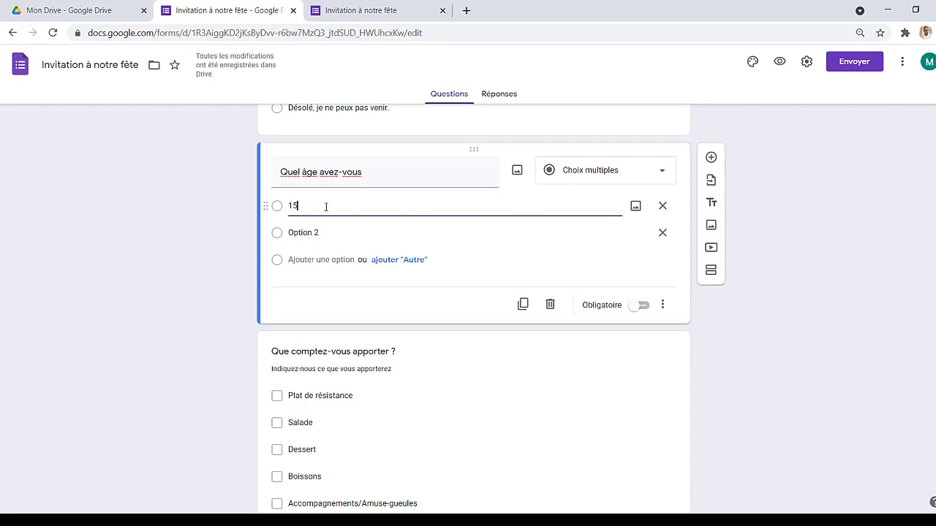
text(-18)
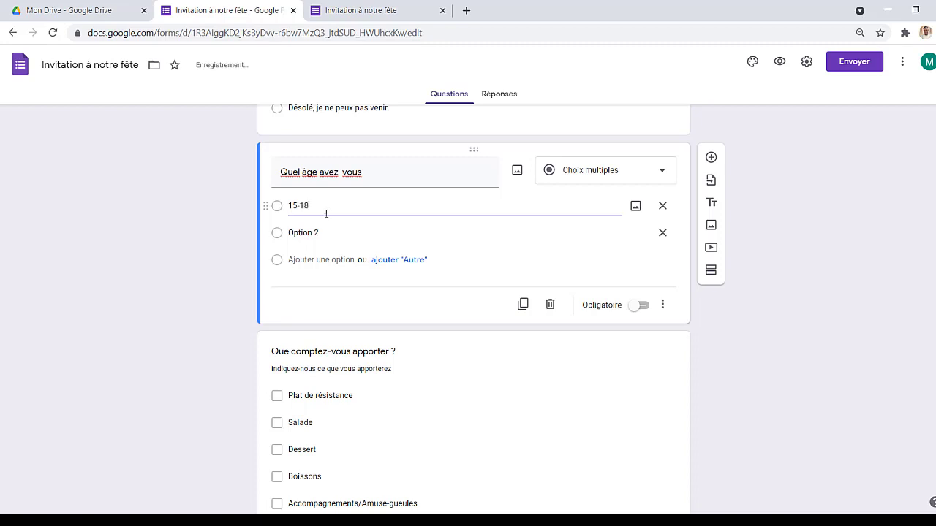
click(311, 232)
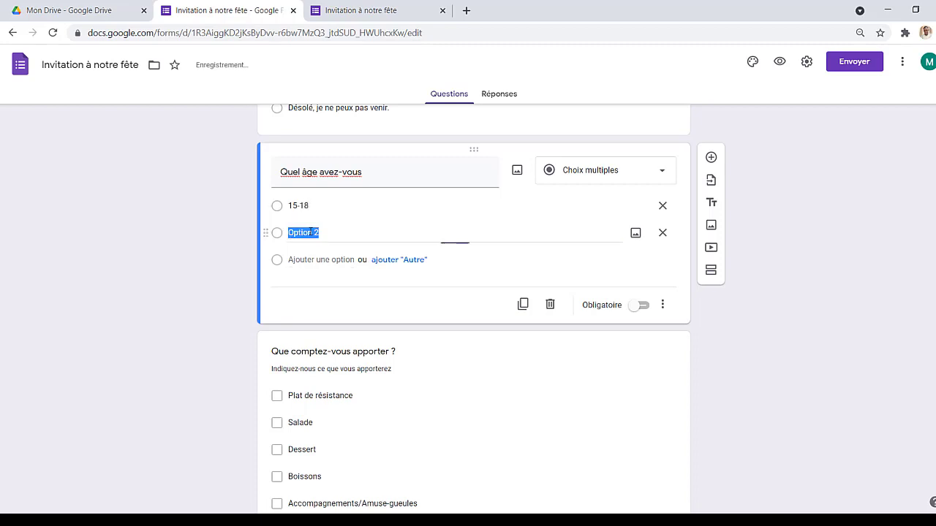
text(18)
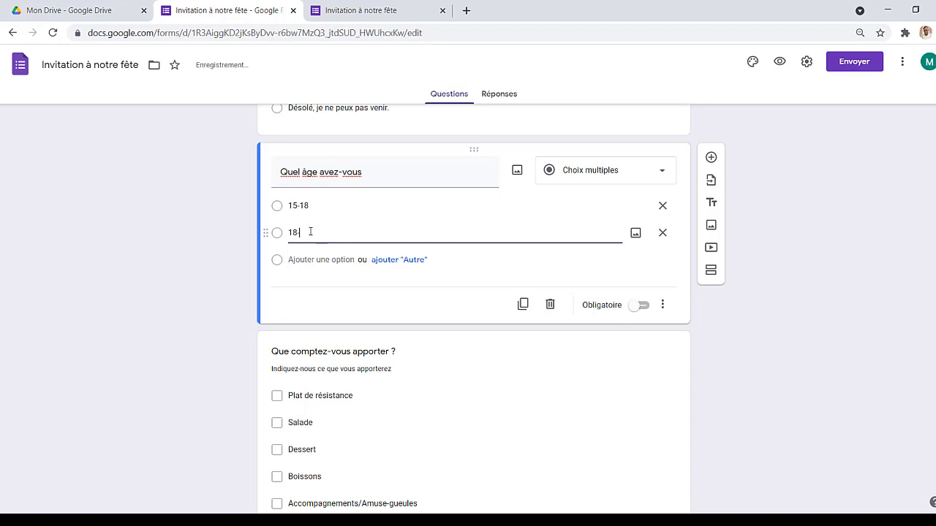
text(-25)
click(565, 270)
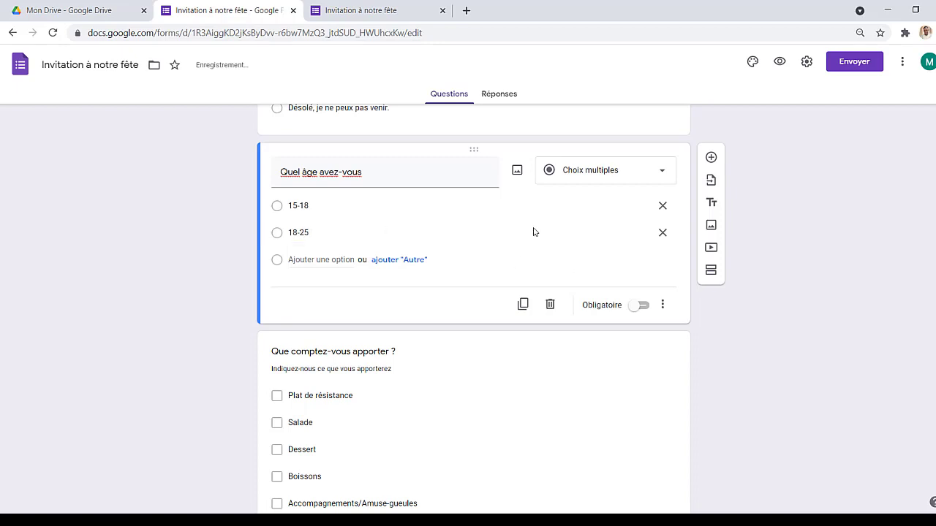
Preview the updated form and test the age question by selecting the answer "15-18".
click(779, 62)
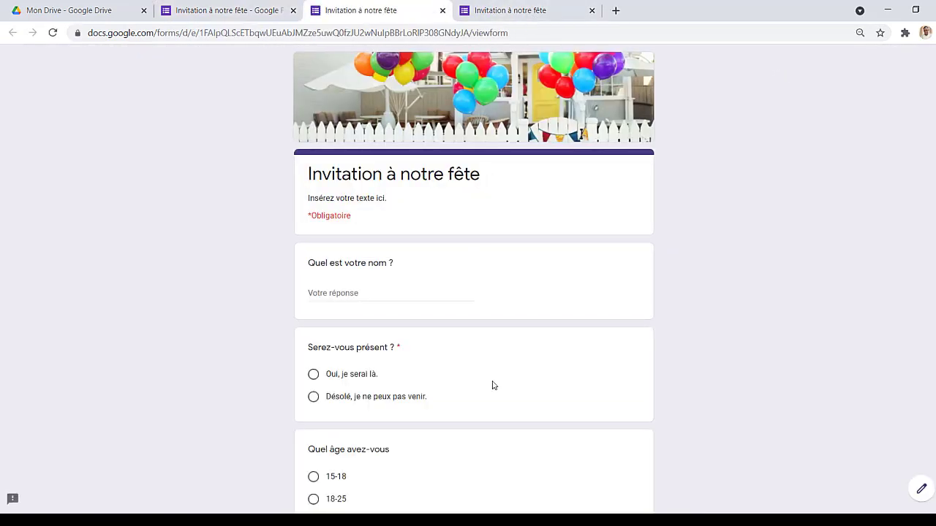
scroll(584, 253, down, 4)
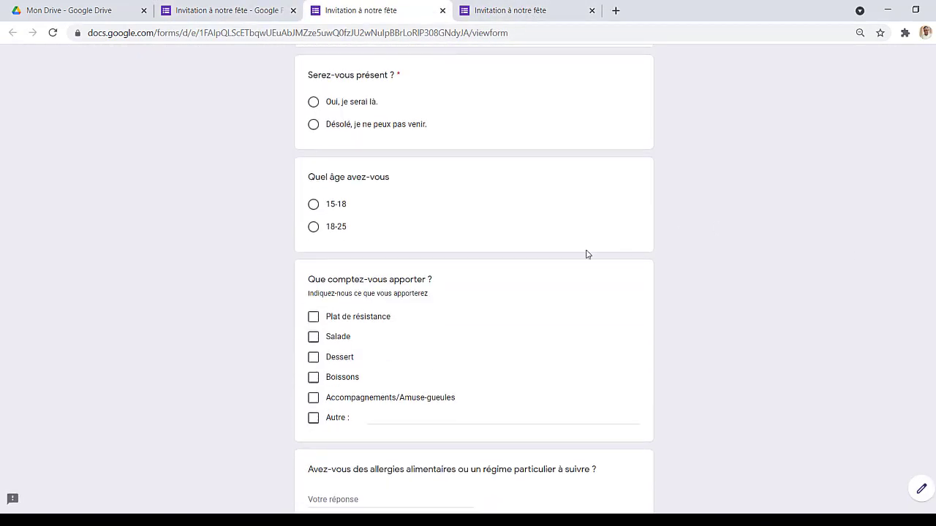
click(314, 206)
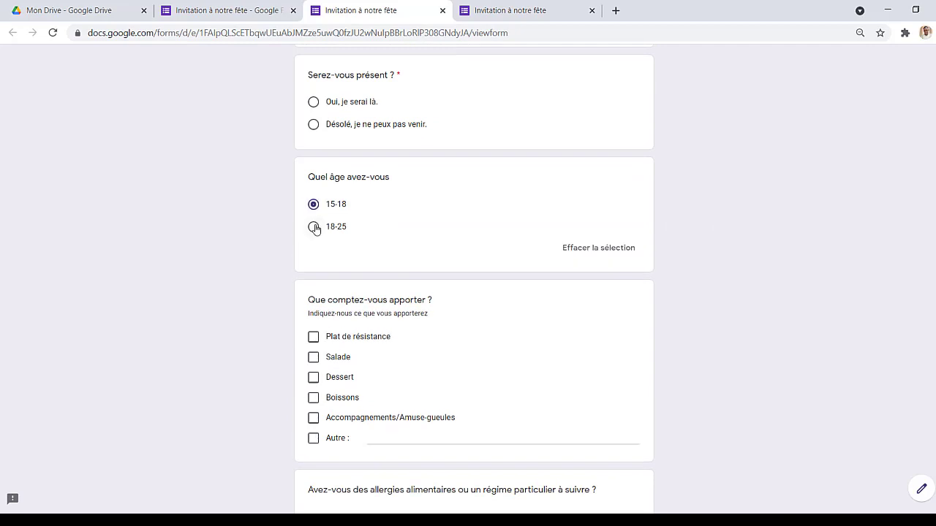
Test the age question in the preview by alternating between its two answers, ending on "18-25".
click(314, 227)
click(314, 204)
click(315, 228)
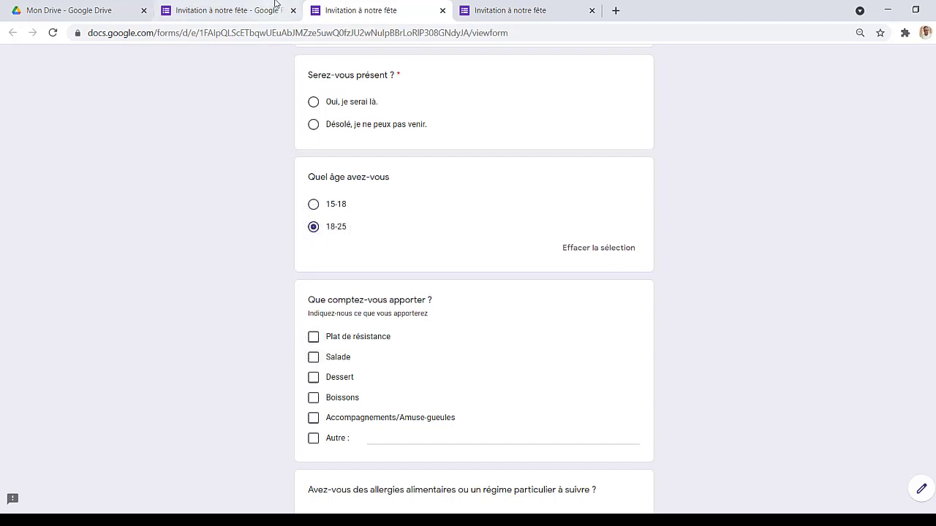
Check the answer type of "Que comptez-vous apporter ?" in the form editor and return to the preview.
click(274, 9)
click(575, 368)
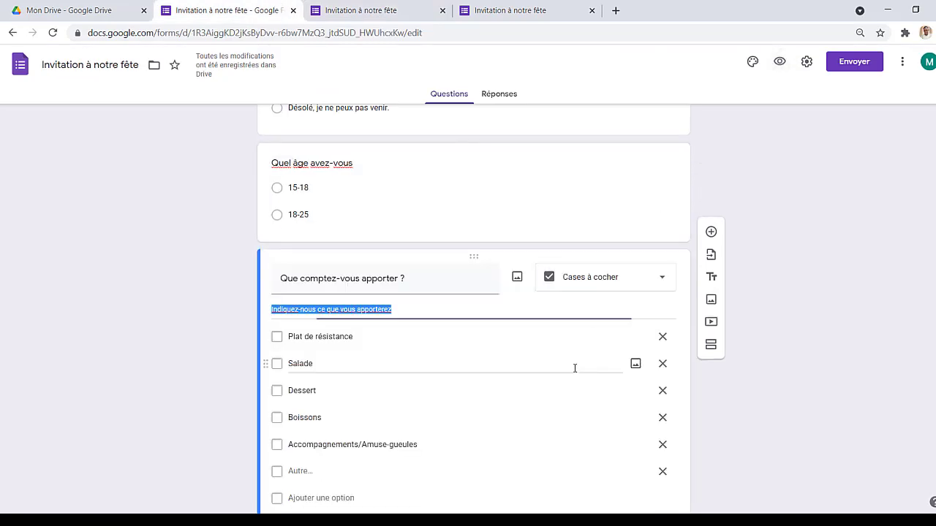
click(358, 10)
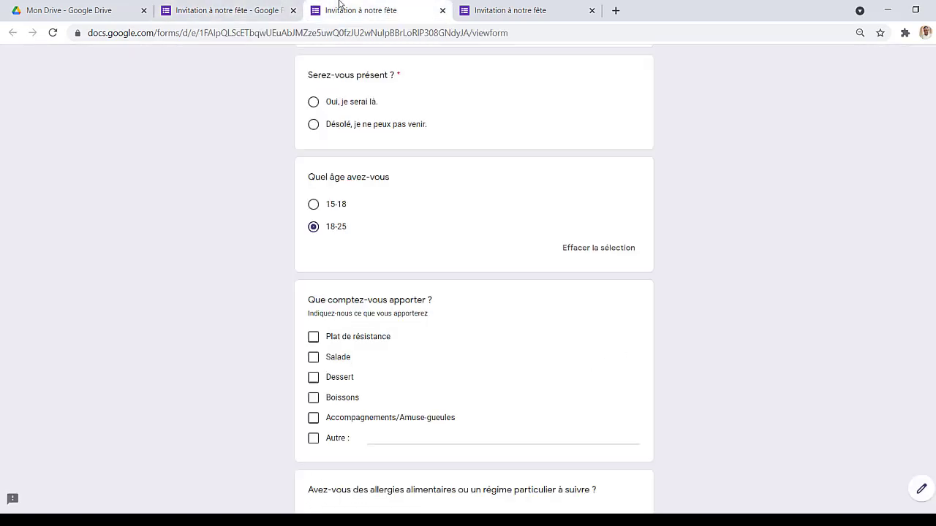
Select every option of "Que comptez-vous apporter ?" in the preview, including Autre with the text "Friand".
click(314, 340)
click(313, 358)
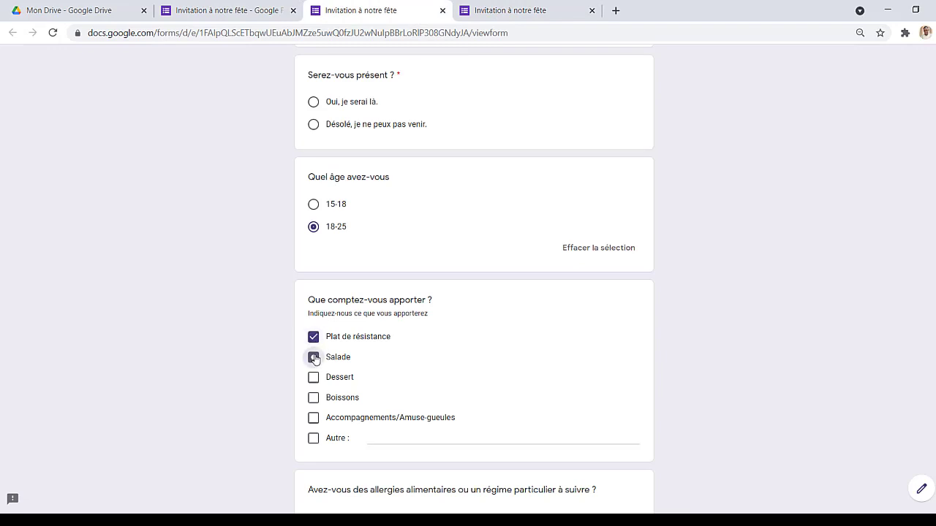
click(313, 379)
click(313, 399)
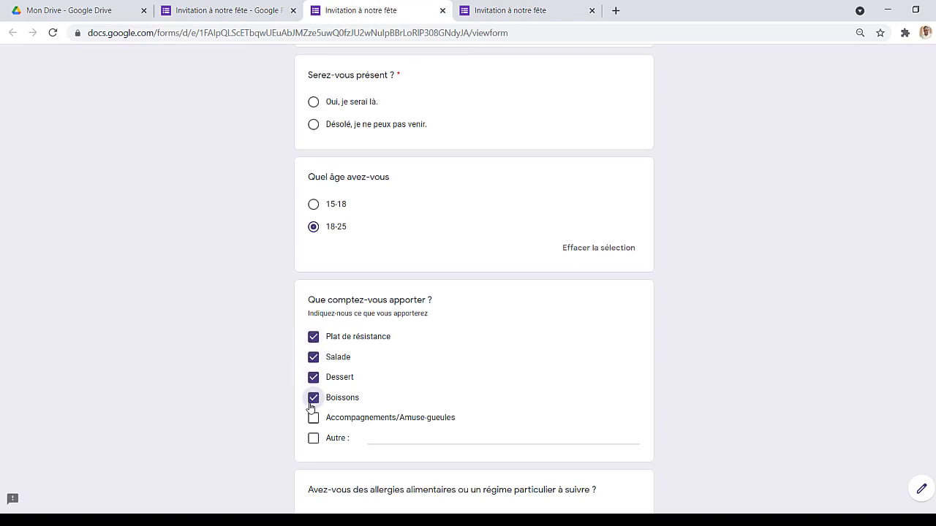
click(314, 420)
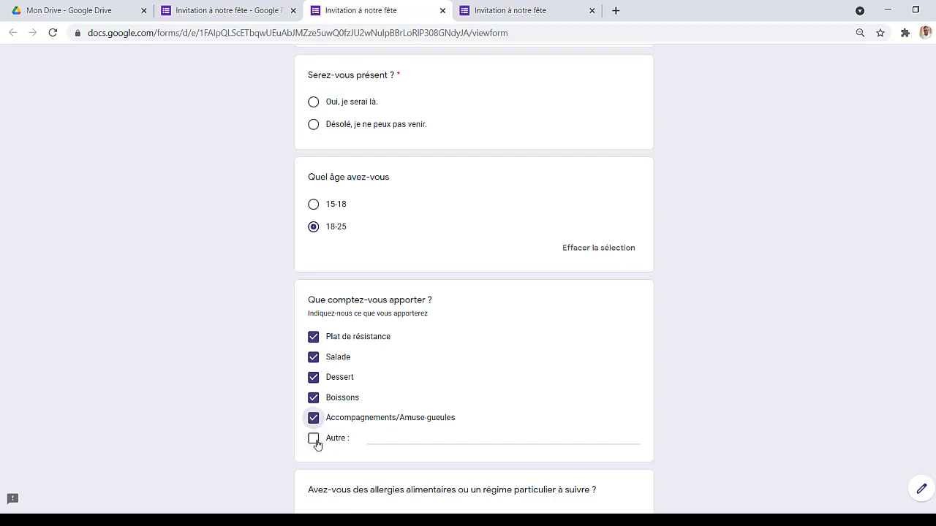
click(314, 439)
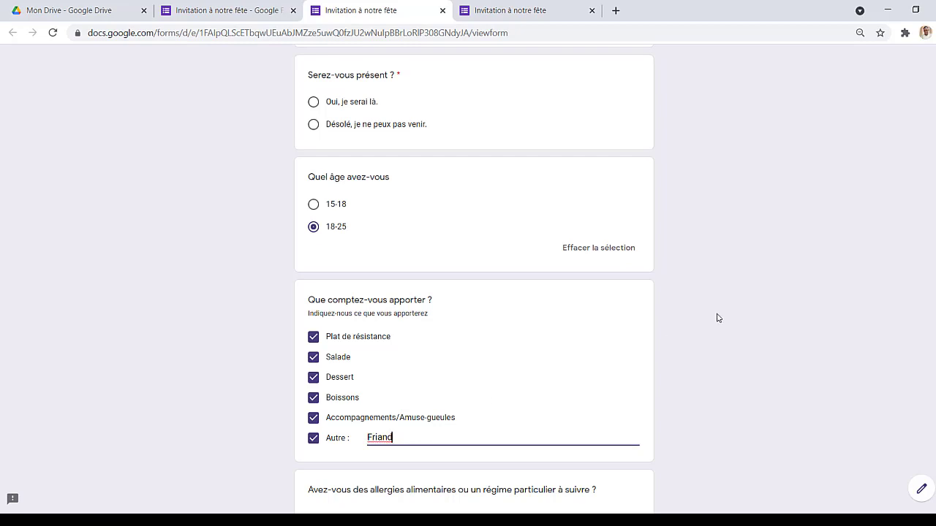
Try to submit the previewed form with the allergy and e-mail answers left blank.
scroll(661, 336, down, 5)
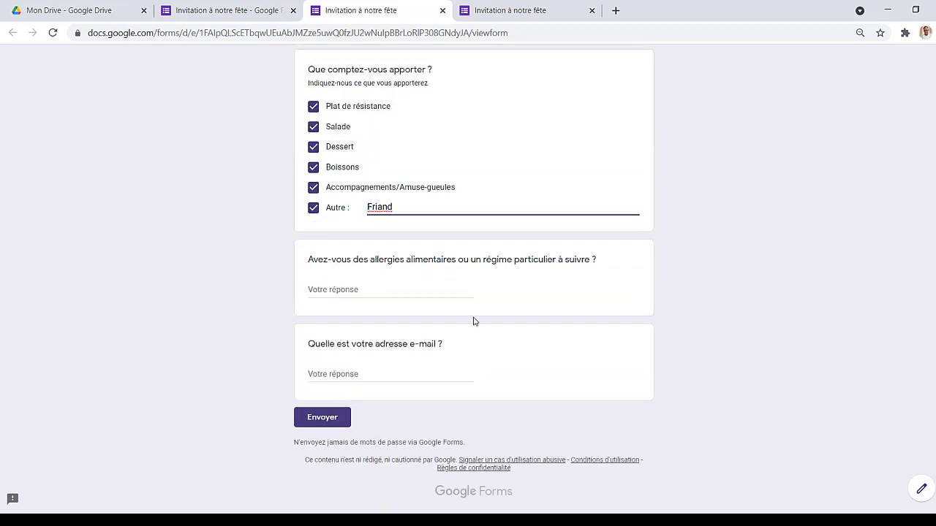
click(379, 292)
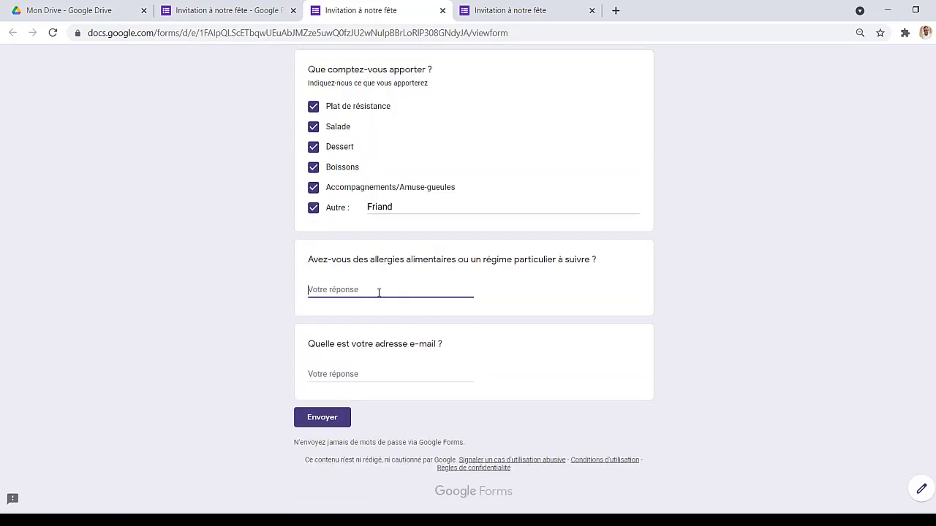
click(344, 377)
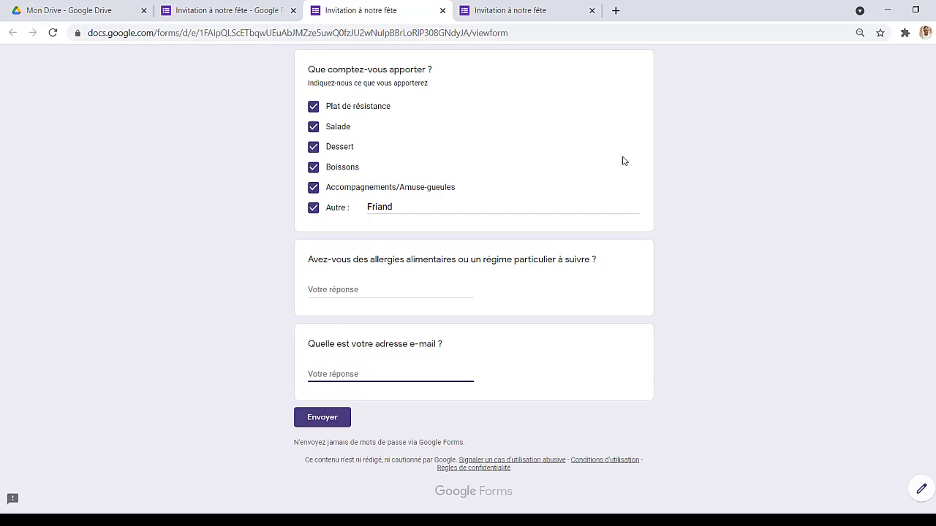
click(322, 418)
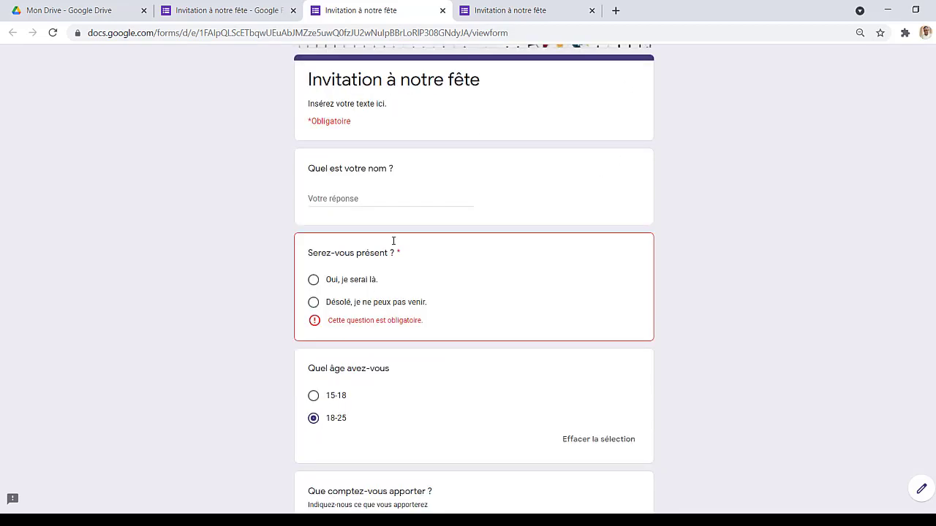
Answer the attendance question with "Oui, je serai là.", enter the respondent's first name and submit the form.
click(314, 282)
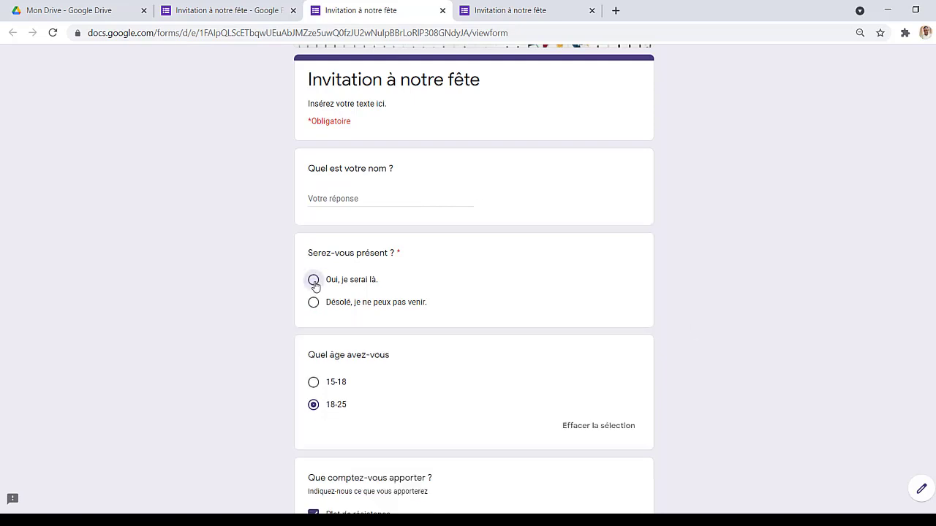
click(351, 196)
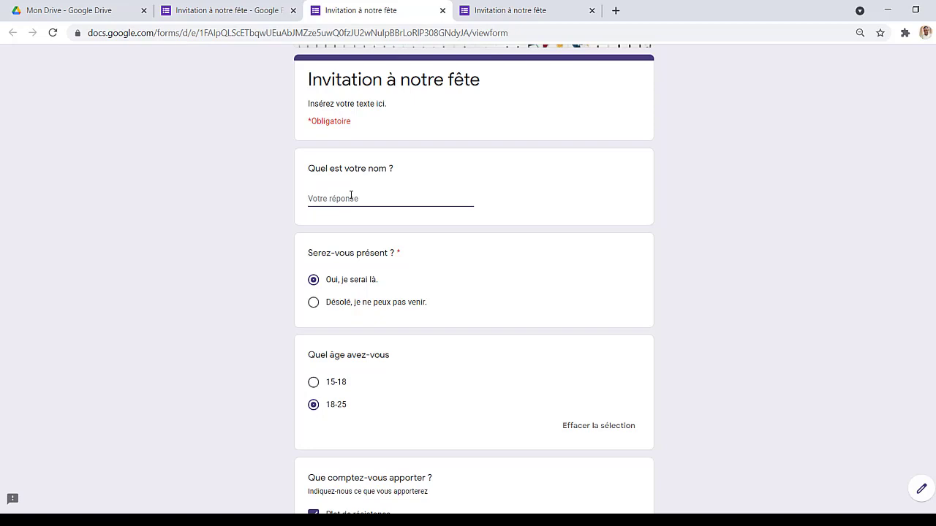
text(Stephane)
scroll(713, 352, down, 6)
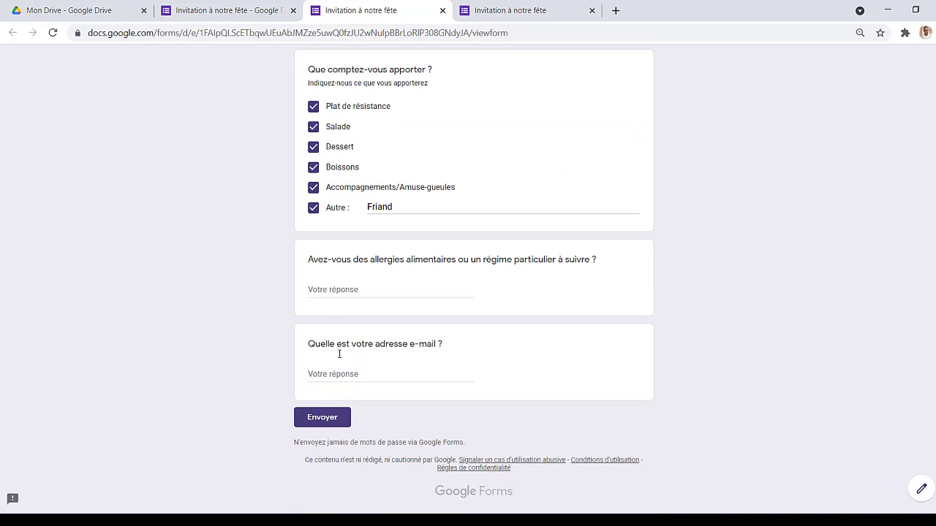
click(335, 414)
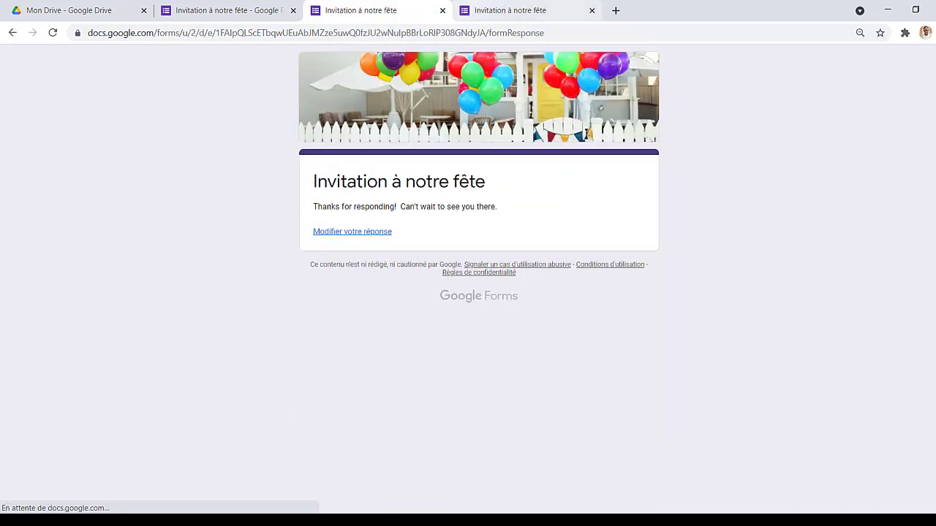
Return to the form editor and review the summary of the submitted responses for every question.
click(278, 10)
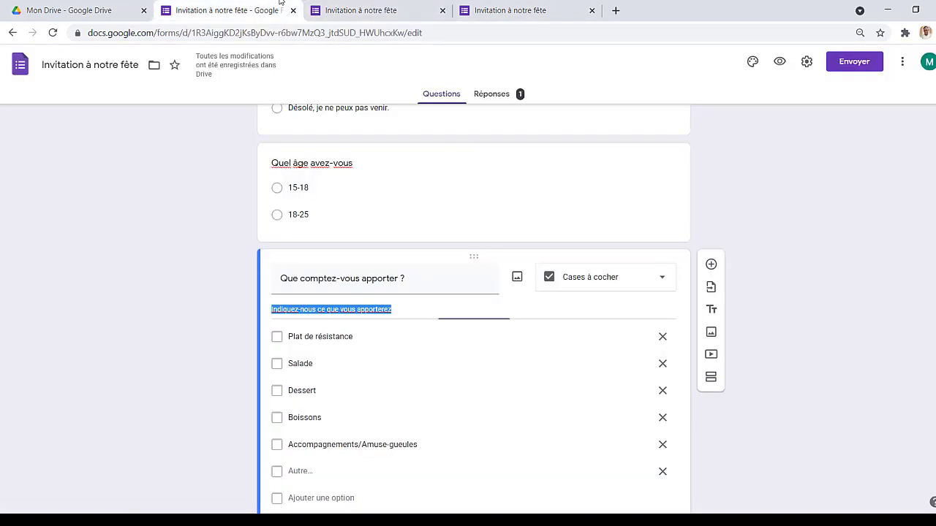
click(510, 95)
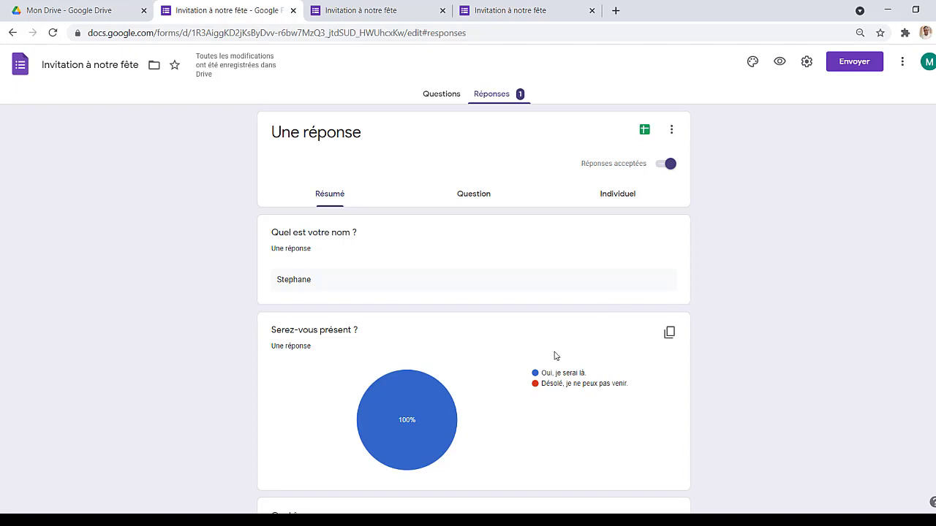
mouse_move(456, 472)
scroll(474, 307, down, 5)
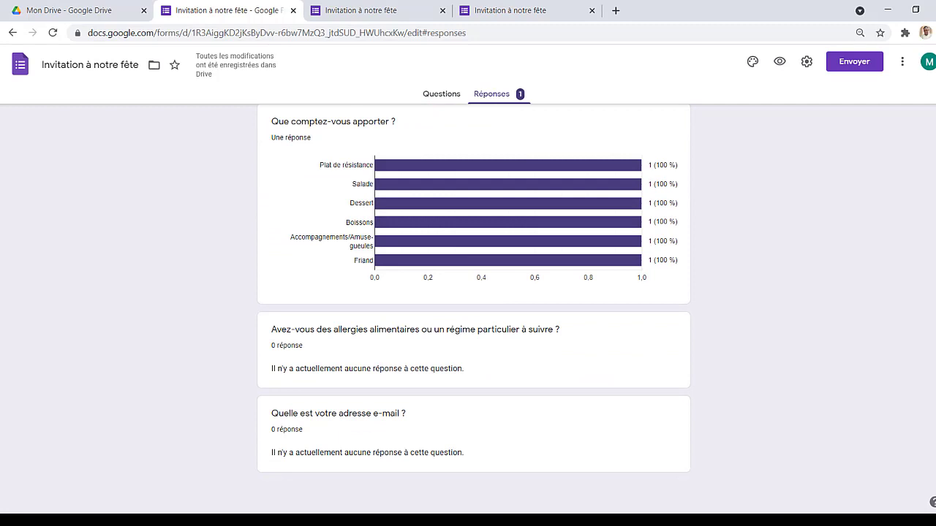
scroll(473, 307, up, 5)
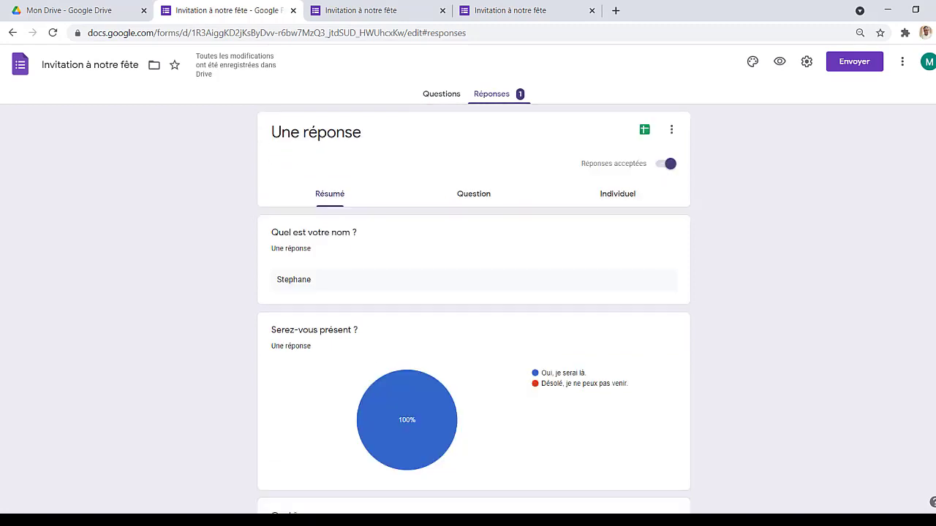
Look at the spreadsheet destination options for the responses, cancel them, and revisit the form's questions and responses views.
click(645, 132)
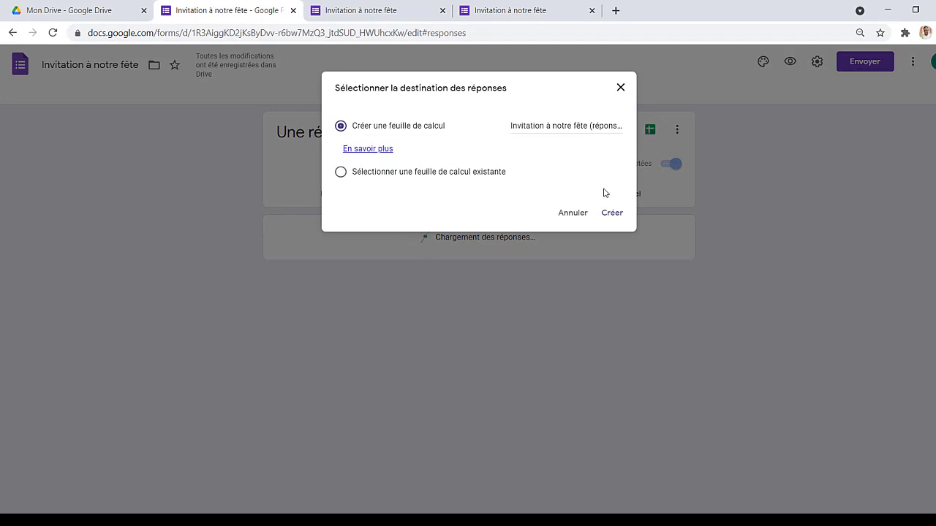
click(574, 213)
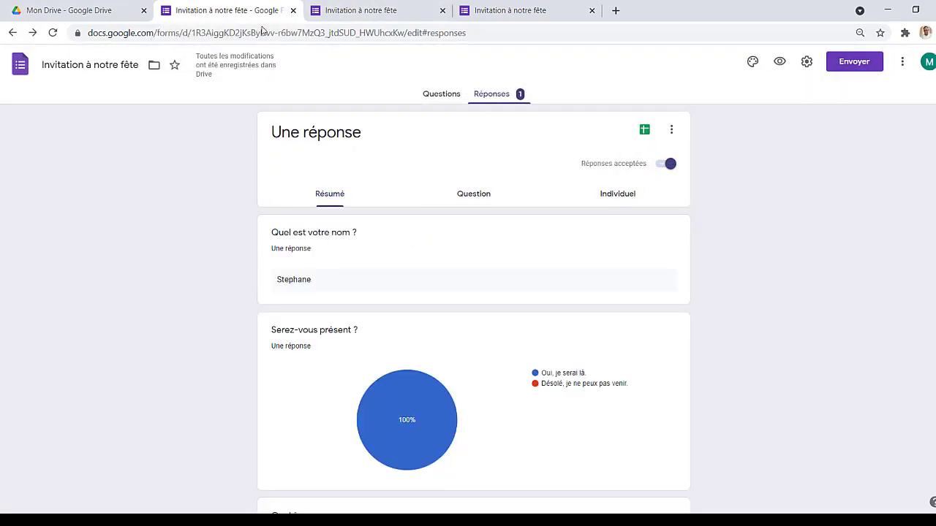
click(442, 94)
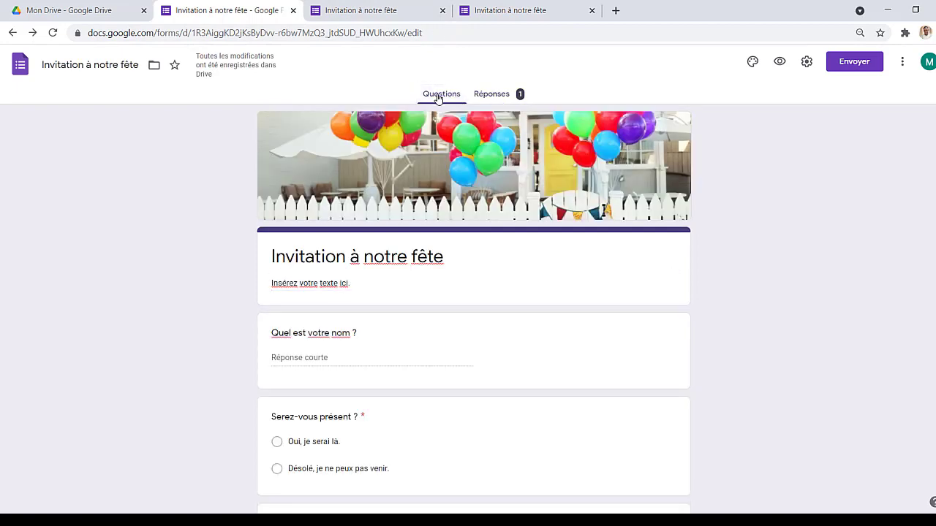
click(505, 94)
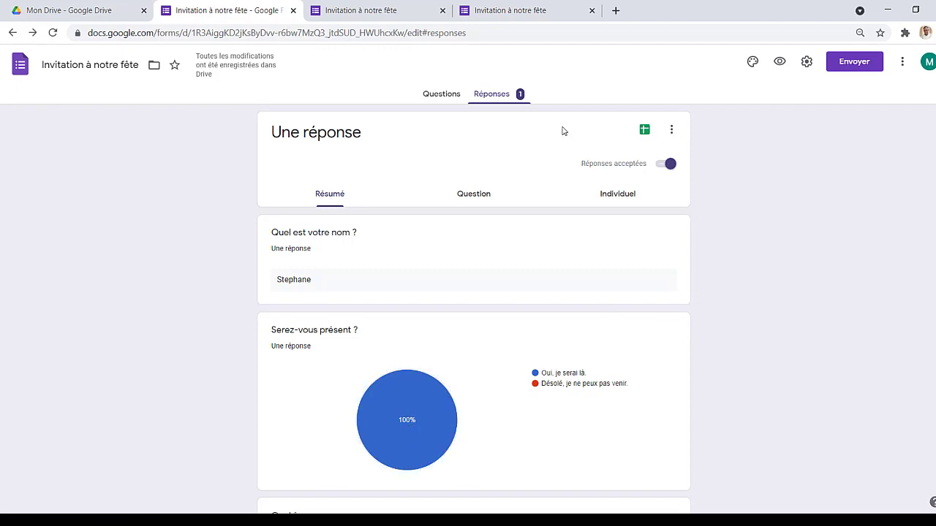
Reopen the submitted response for editing from the confirmation page and close that form without changes.
click(341, 6)
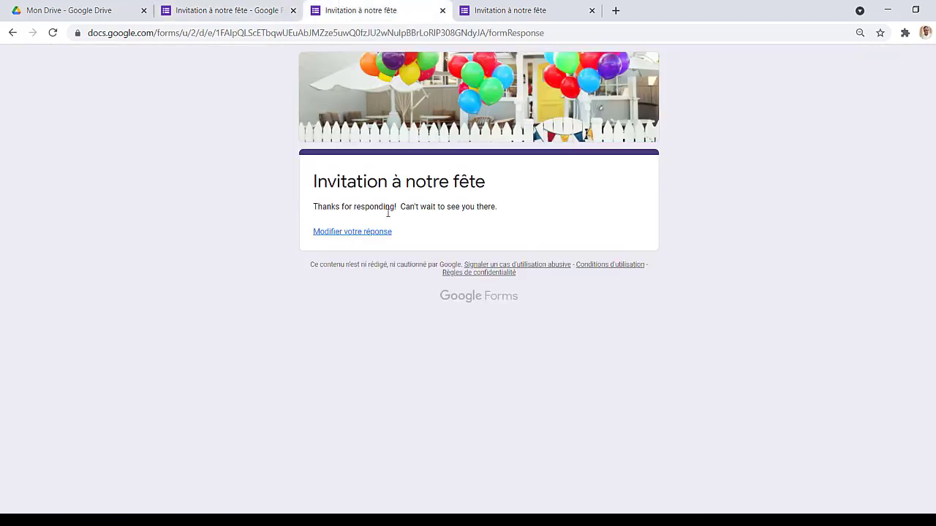
click(360, 233)
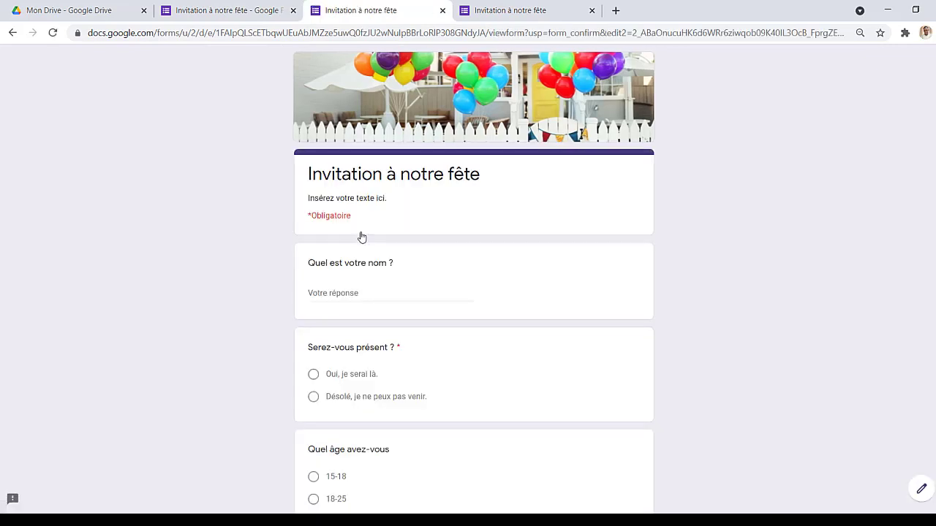
click(442, 10)
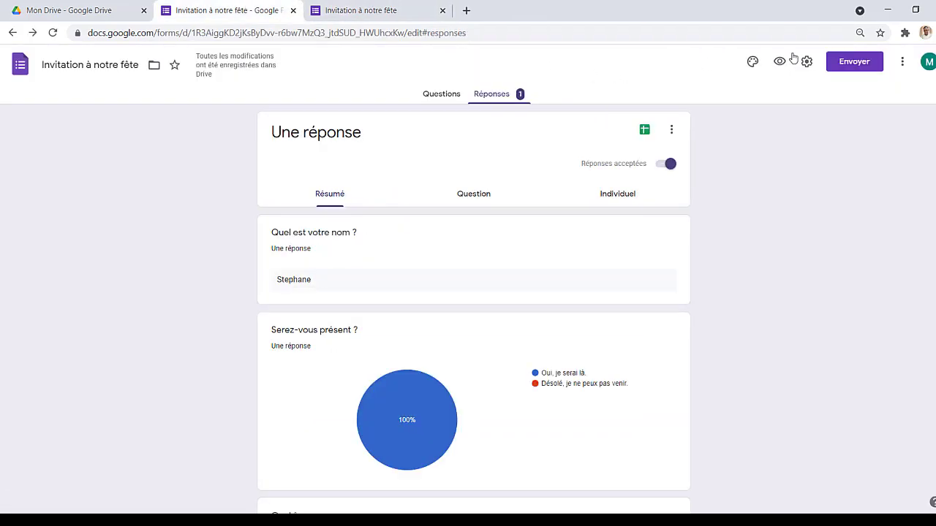
Preview the form again, reopen the existing response with "Modifier votre réponse", and return to the form editor.
click(780, 62)
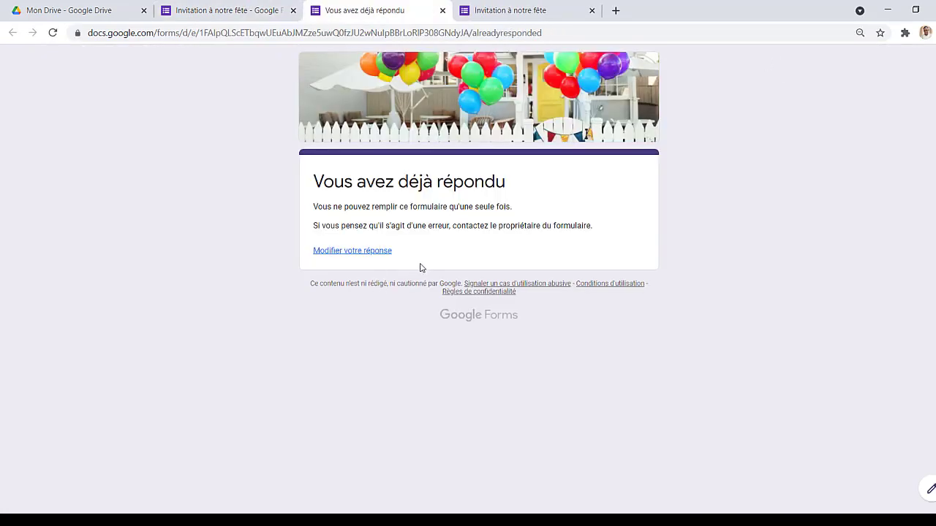
click(358, 250)
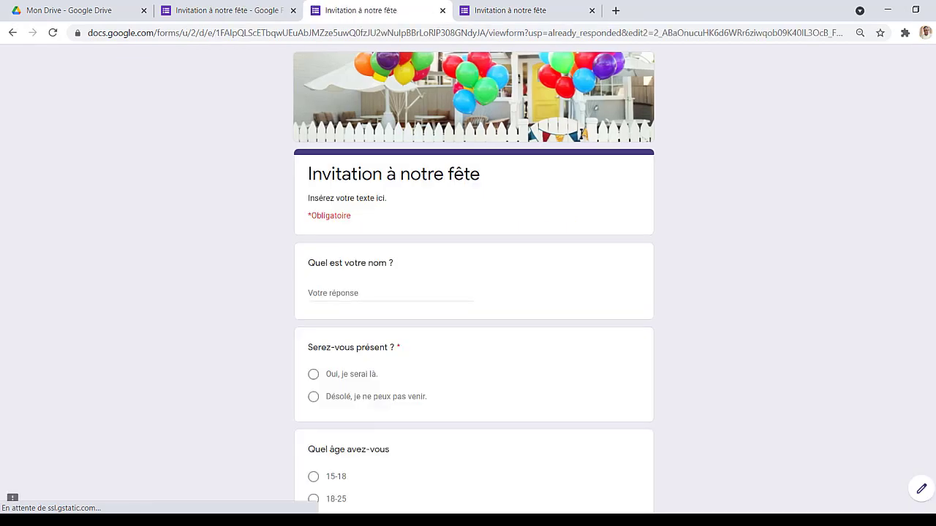
click(268, 4)
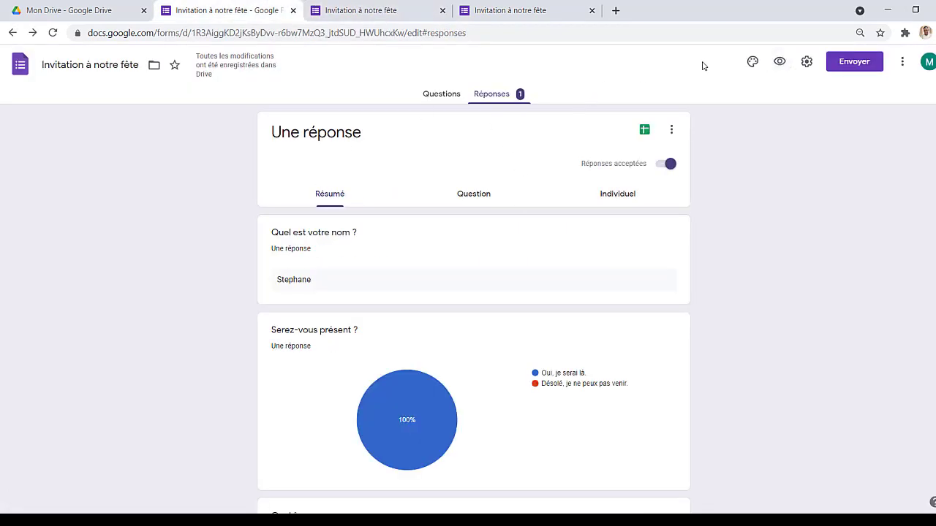
Review the Général and Présentation form settings, leave them without saving, and return to the questions.
click(806, 61)
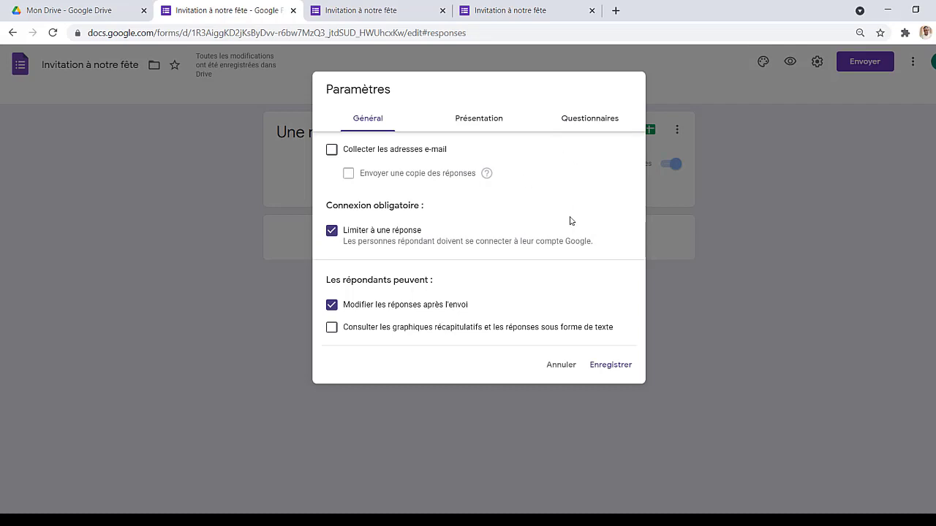
click(494, 121)
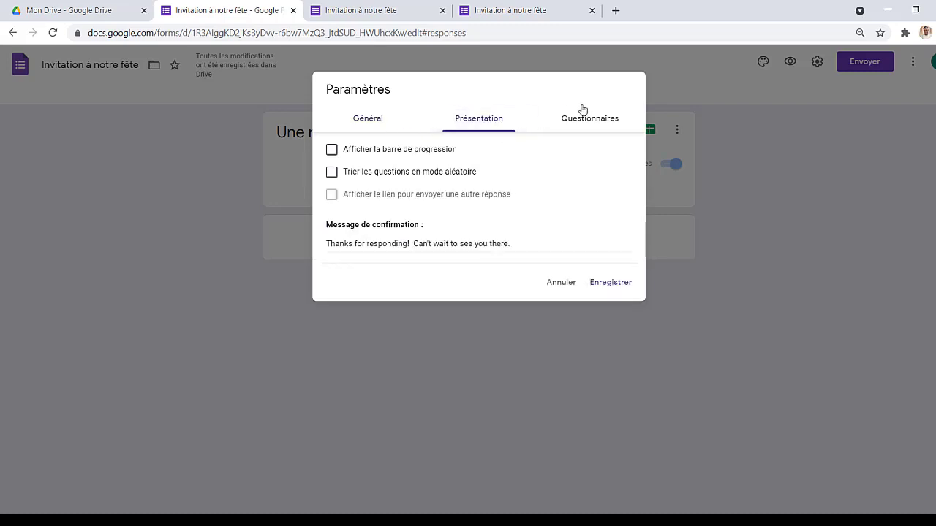
click(561, 288)
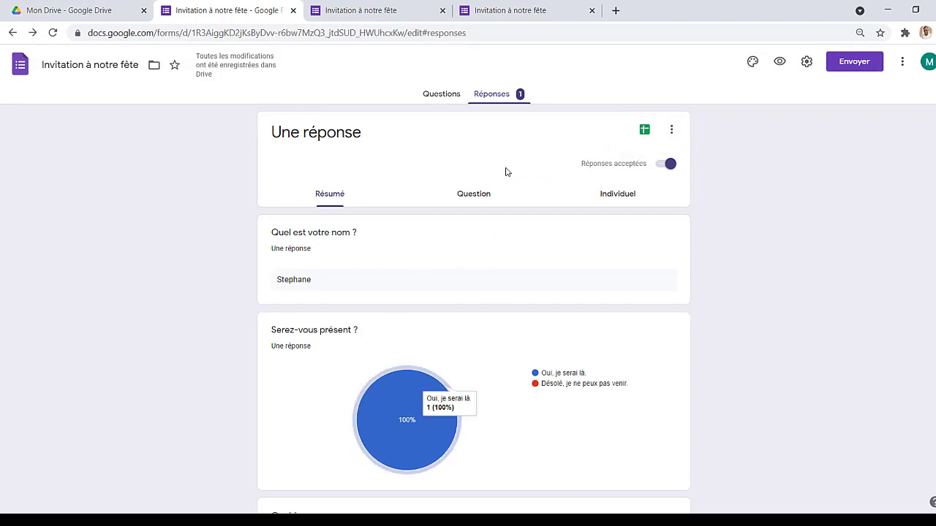
click(440, 95)
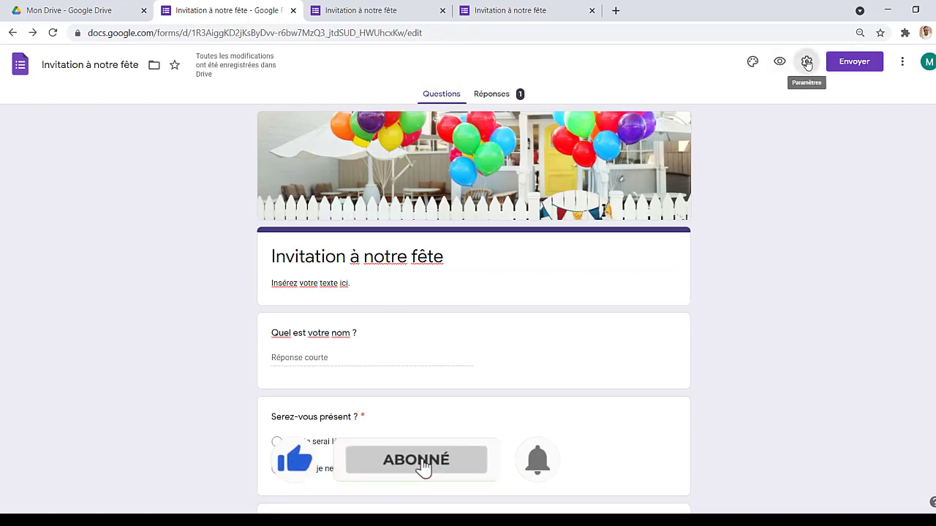
Toggle "Modifier les réponses après l'envoi" off and on in the general form settings and leave without saving.
click(807, 61)
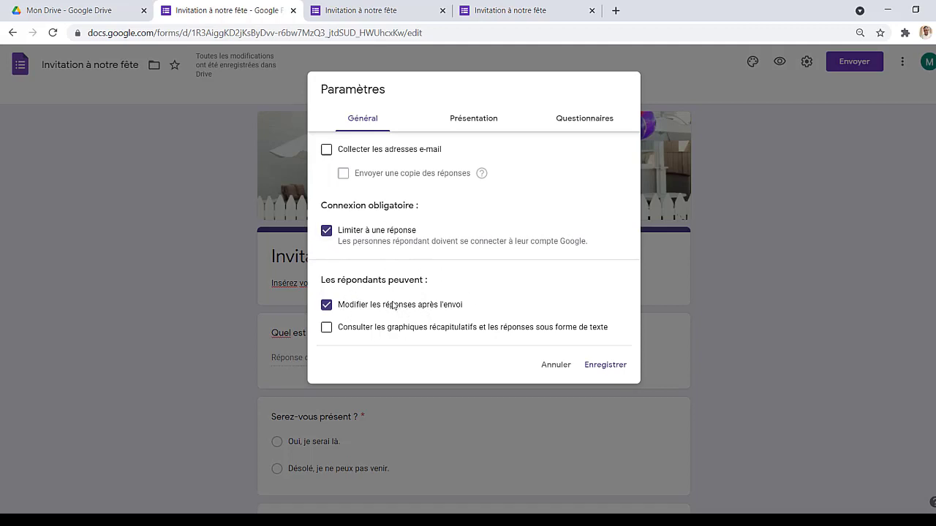
click(328, 307)
click(326, 305)
click(567, 368)
Switch to Google Drive and look at the saved form "Invitation à notre fête" in Mon Drive.
click(150, 8)
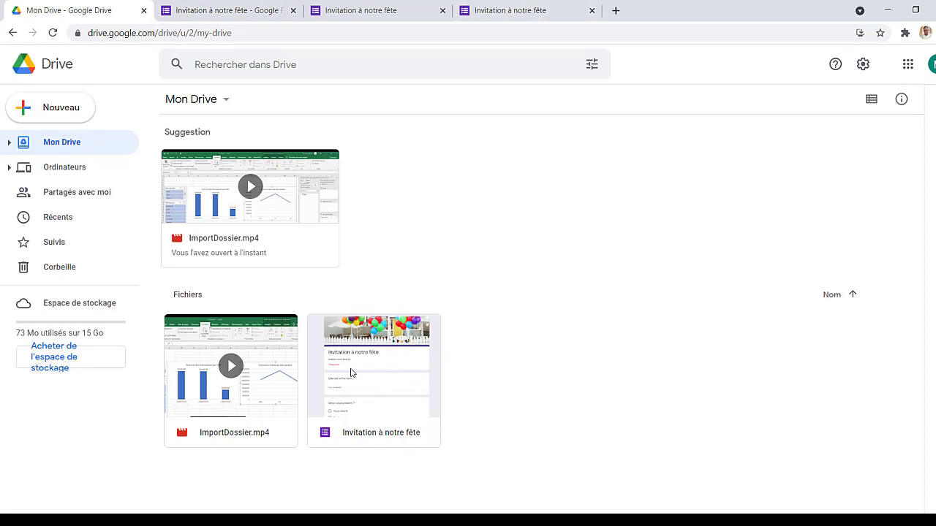
Close the open "Invitation à notre fête" form pages, discarding unsaved changes, and return to Mon Drive.
click(550, 6)
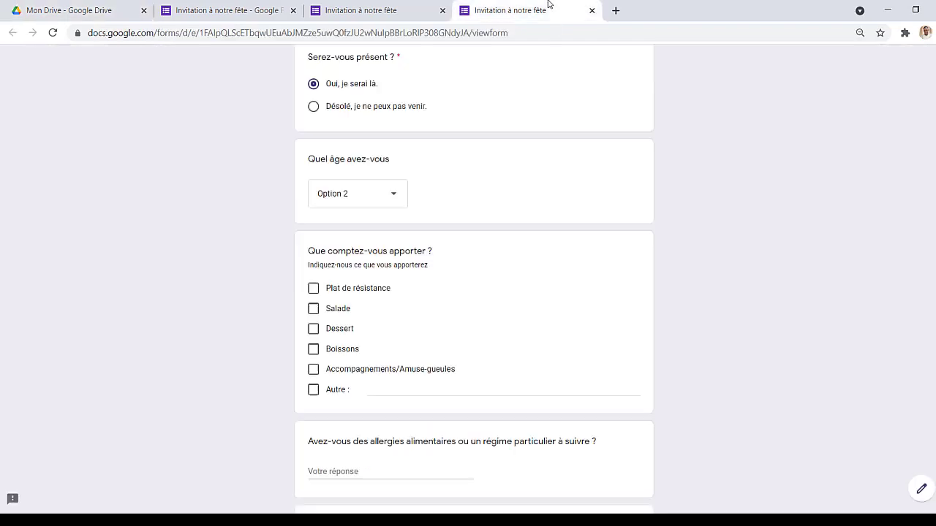
click(591, 11)
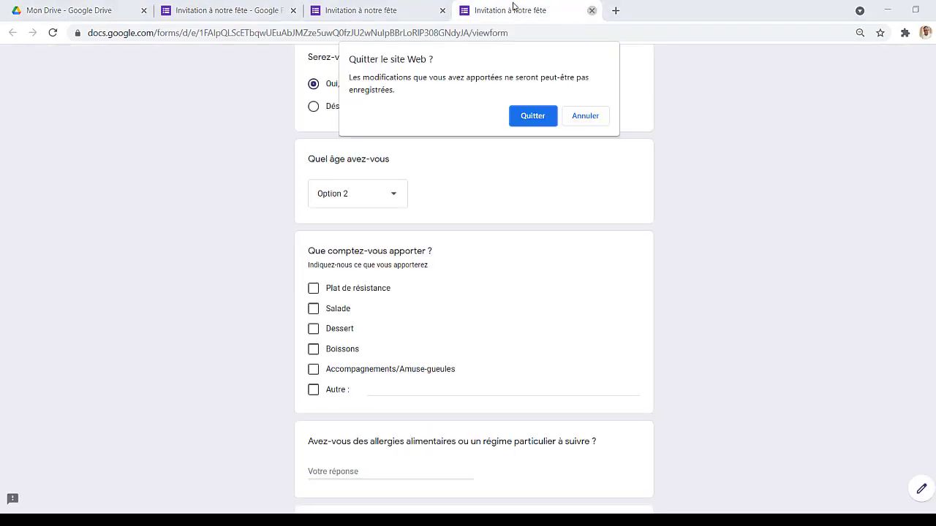
click(536, 115)
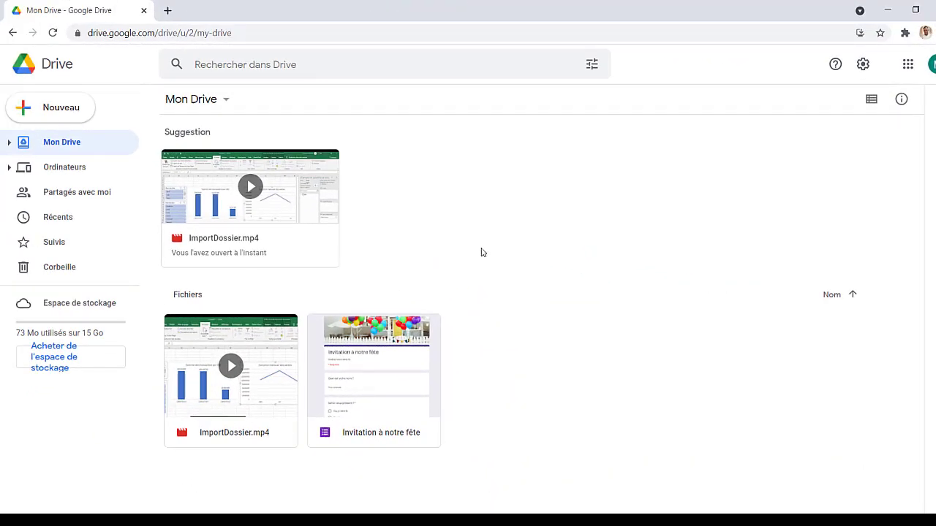
Create a new blank Google Forms quiz (Questionnaire vierge) in Mon Drive.
right_click(512, 357)
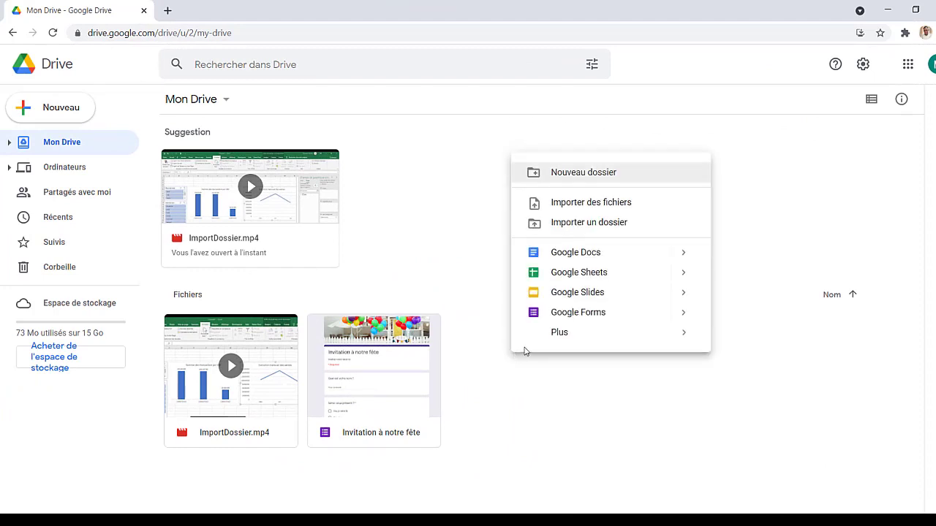
mouse_move(687, 316)
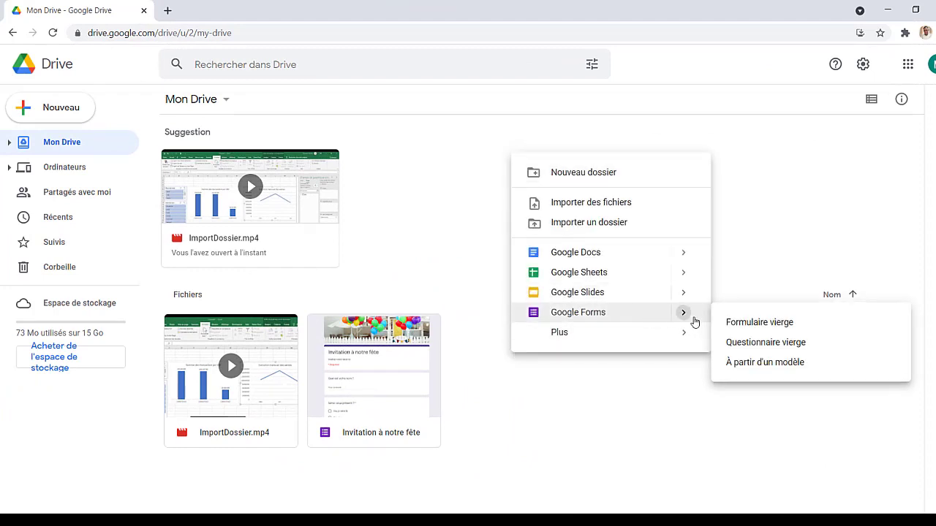
click(759, 344)
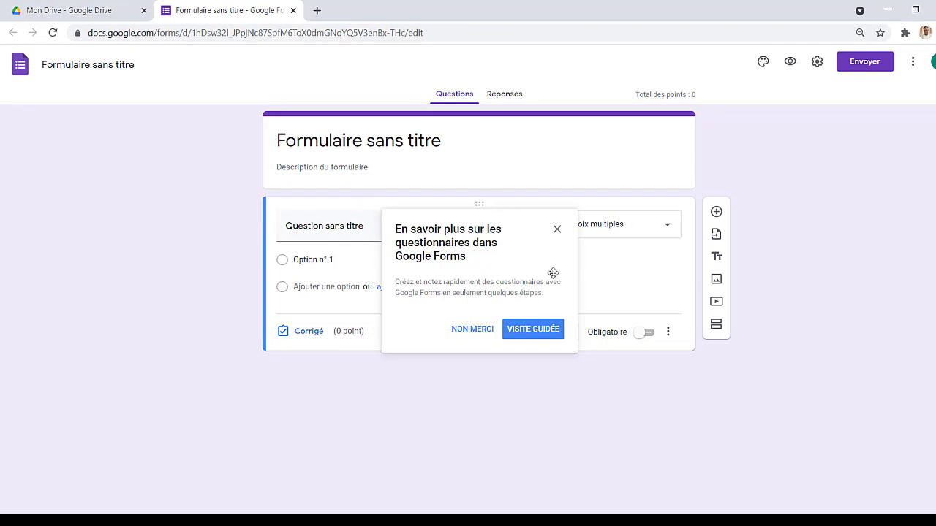
Go through the guided quiz tour on adding questions, defining the answer key and grading responses, and finish it.
click(543, 333)
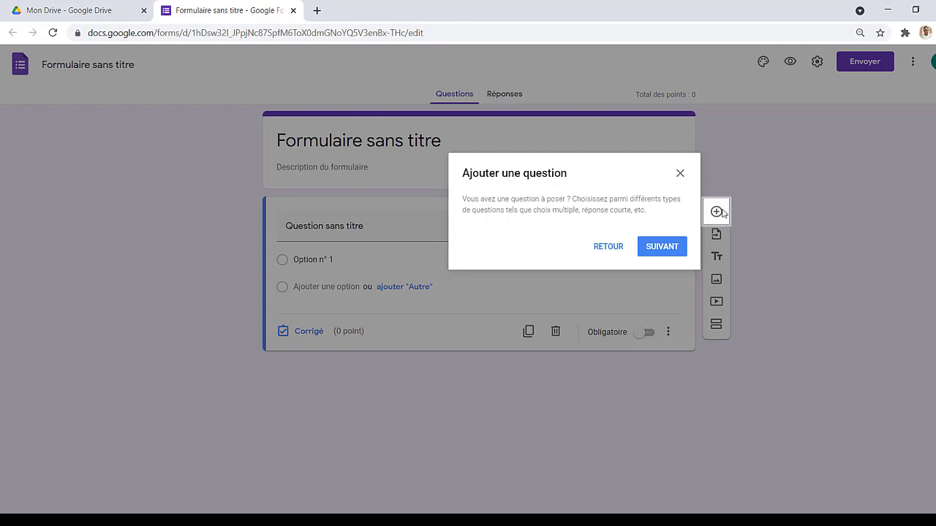
click(667, 250)
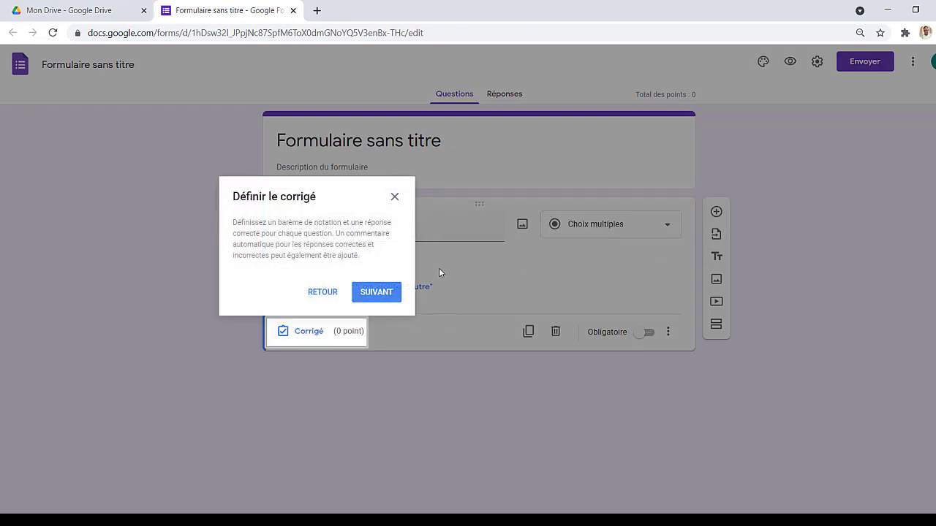
click(391, 292)
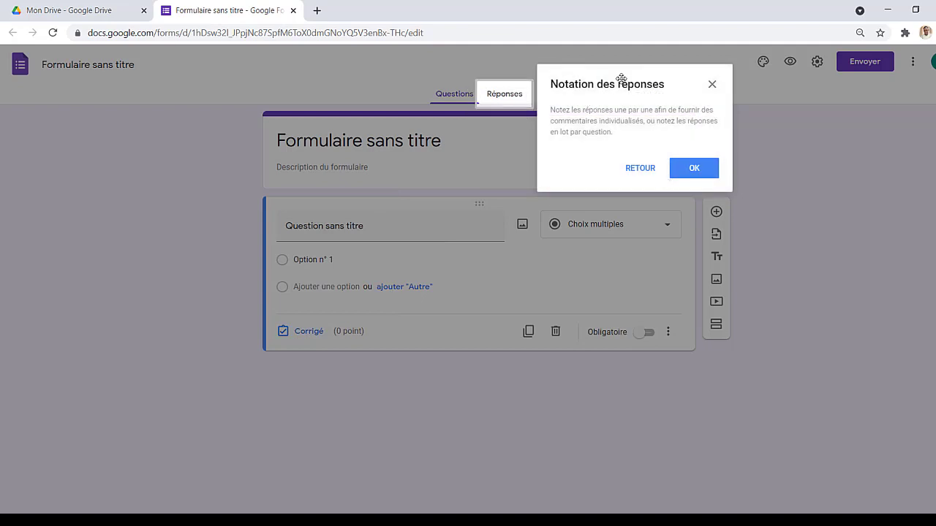
click(685, 159)
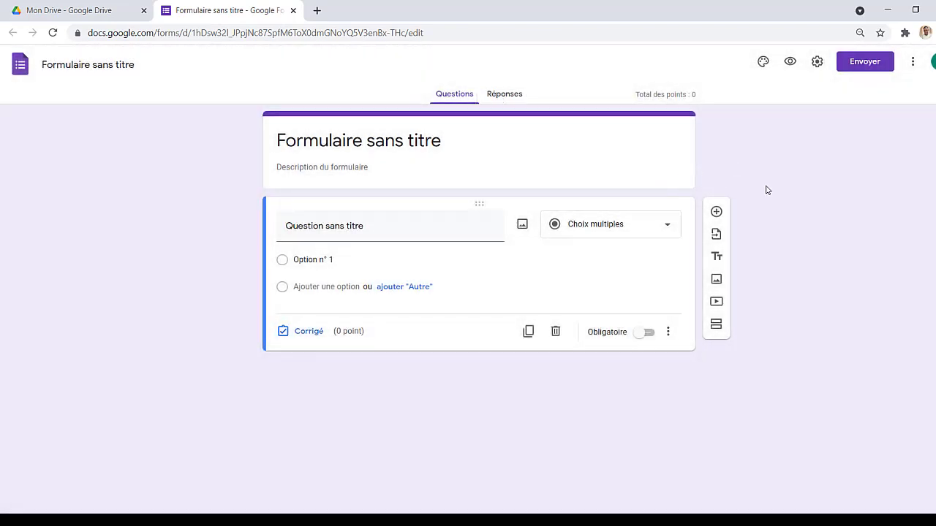
Set the first question's title to "Quelle est la capitale du Togo".
click(337, 224)
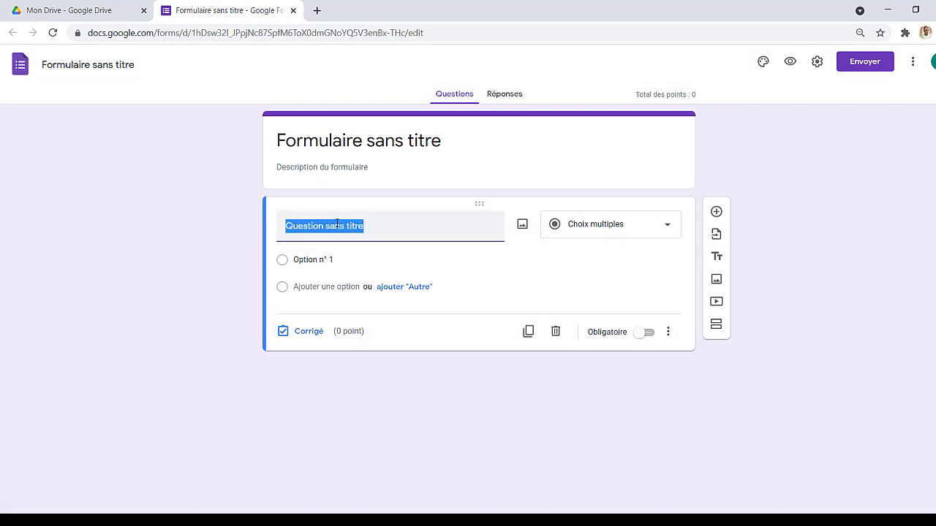
text(Quell)
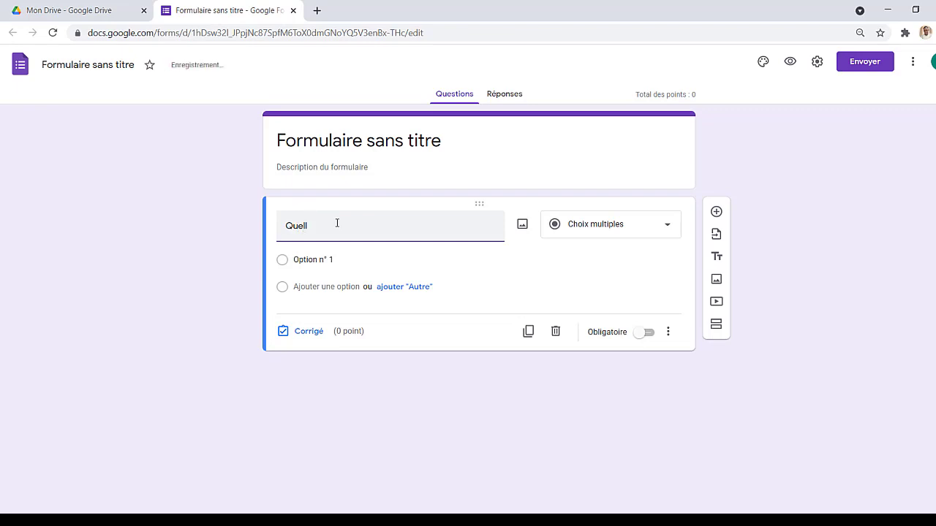
text(e )
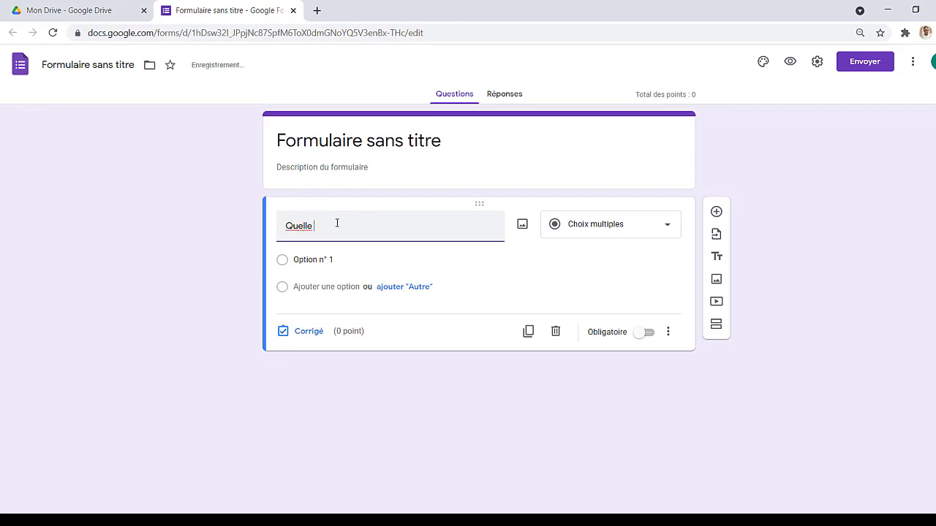
text(sest)
text(la capit)
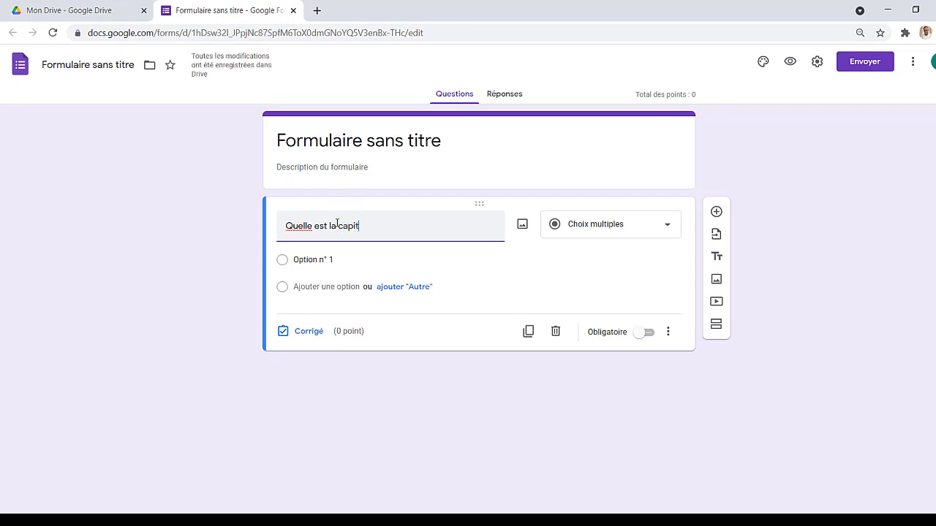
text(ale )
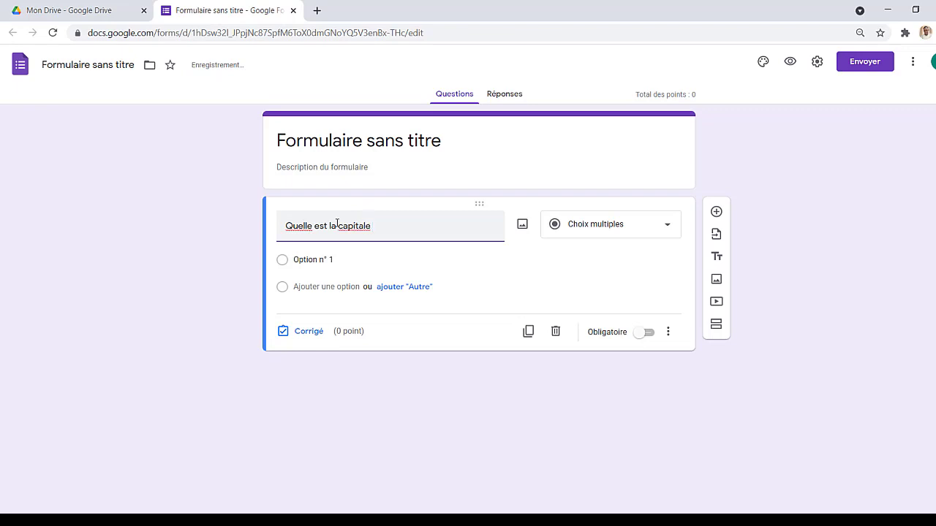
text(du Togo)
Give the Togo capital question the answer choices "Lomé", "Aného" and an "Autre" option.
click(306, 261)
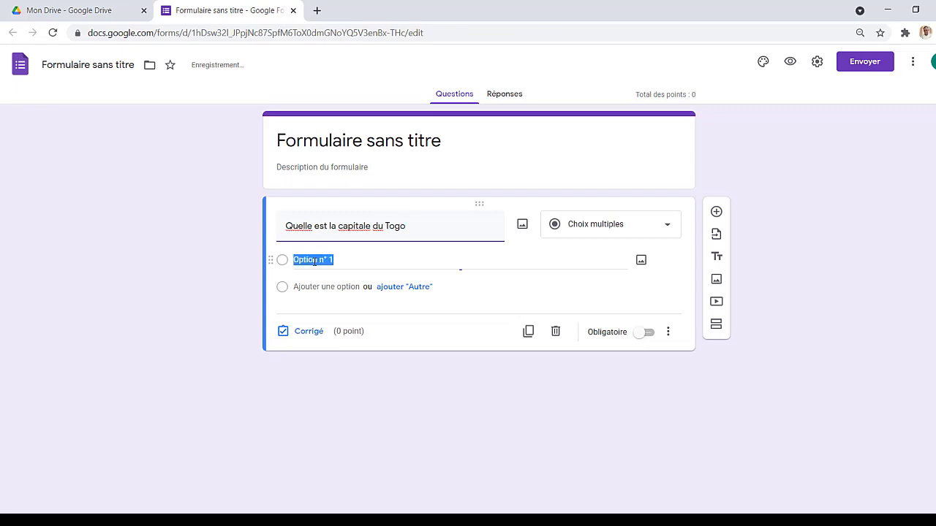
text(Lomé)
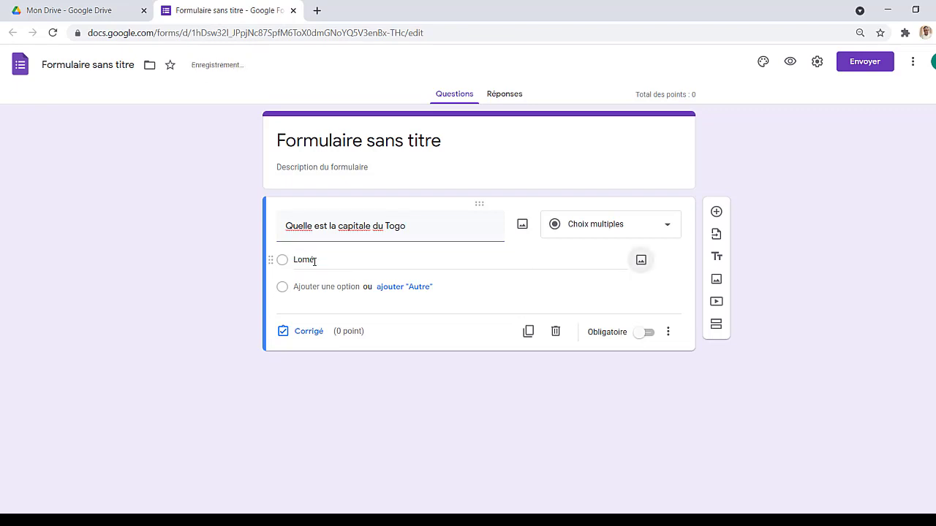
click(342, 287)
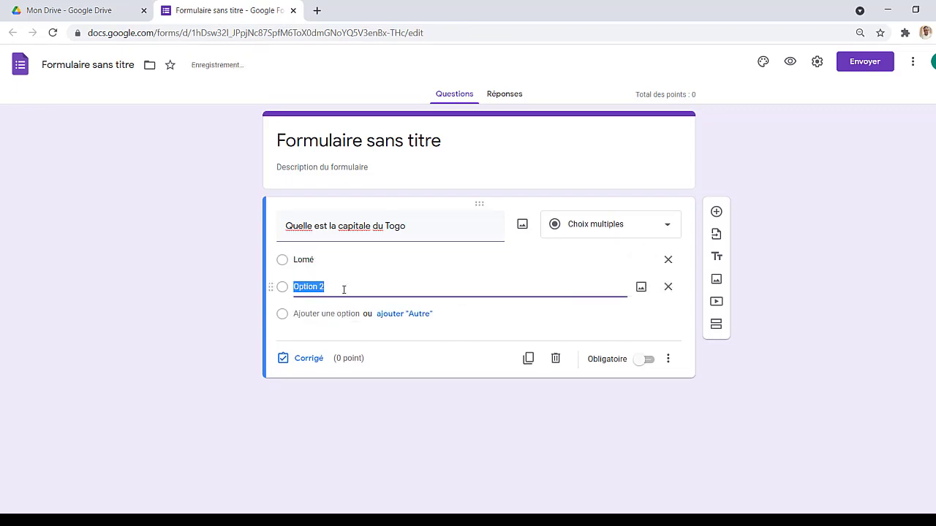
text(Aného)
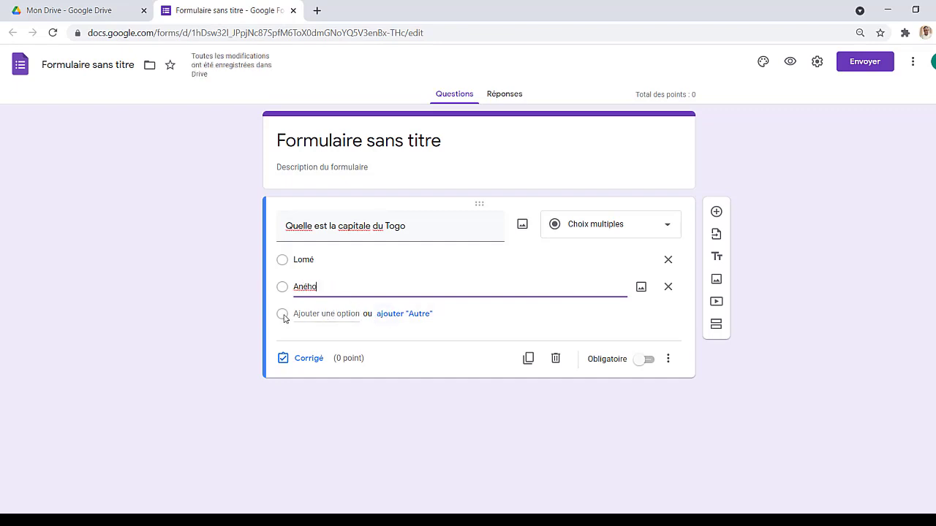
click(285, 318)
click(408, 316)
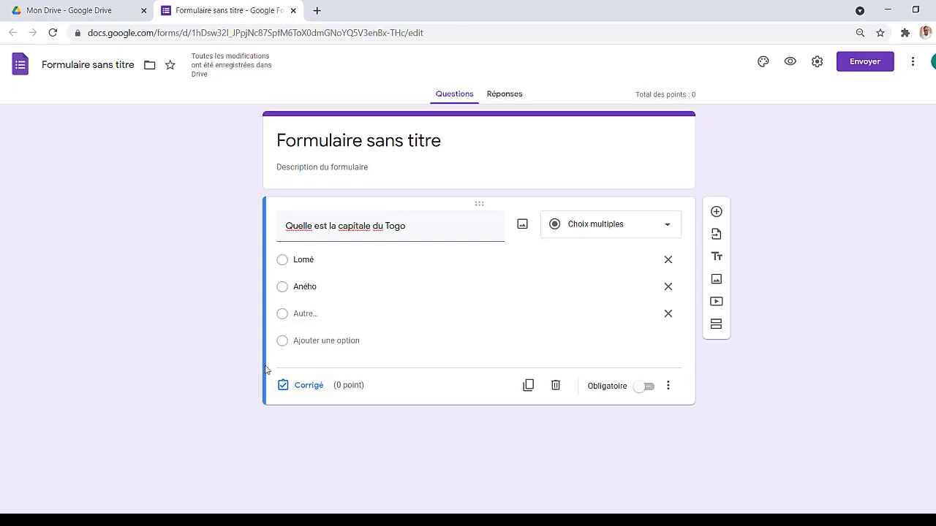
In the answer key of the Togo capital question, mark "Lomé" as correct and set its score to 10 points.
click(288, 388)
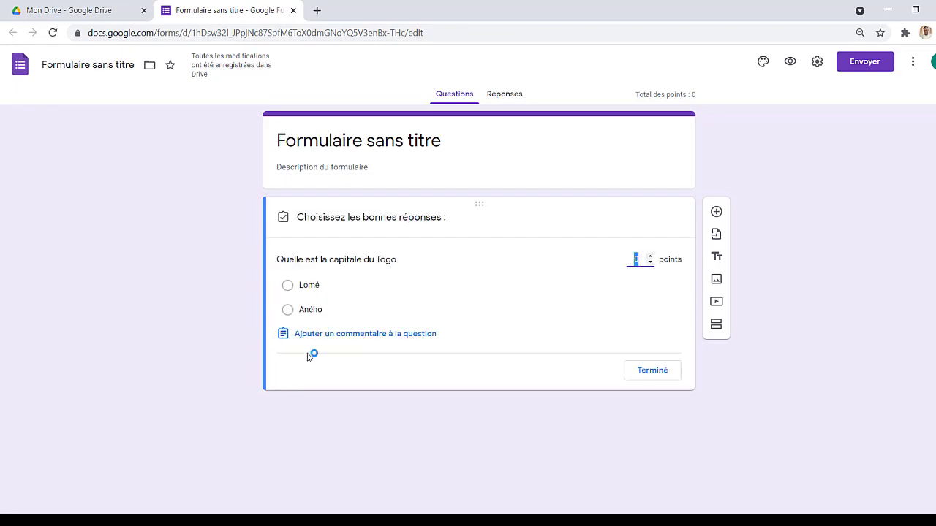
click(288, 288)
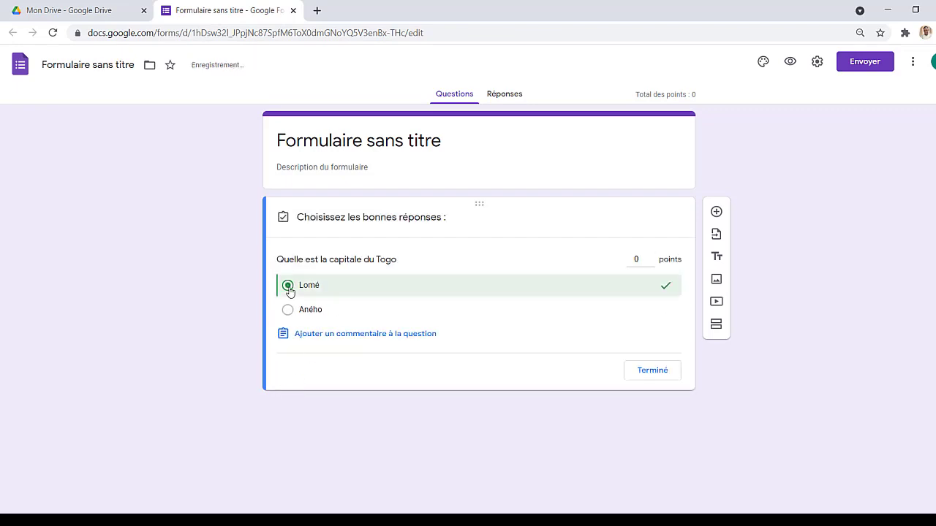
click(635, 259)
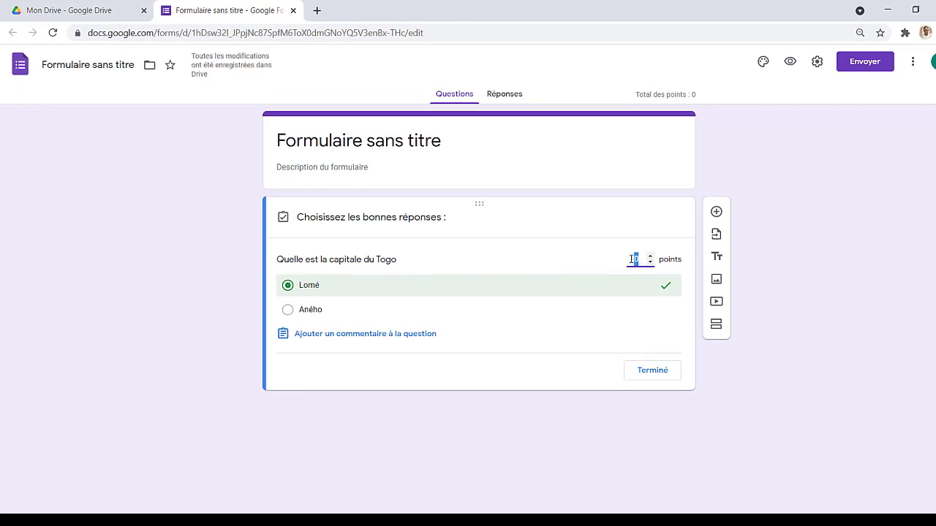
text(10)
click(667, 374)
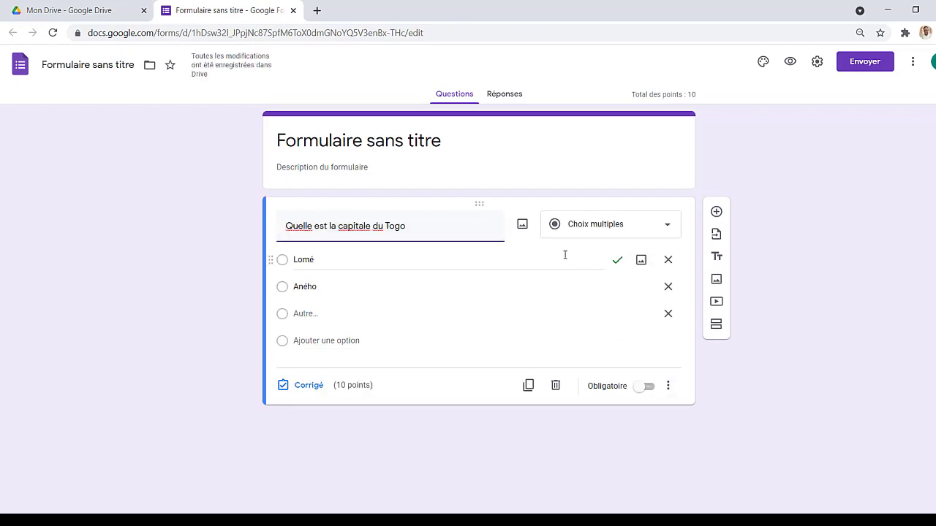
Add a second multiple-choice question titled "Qui est l'actuel président des USA".
click(717, 212)
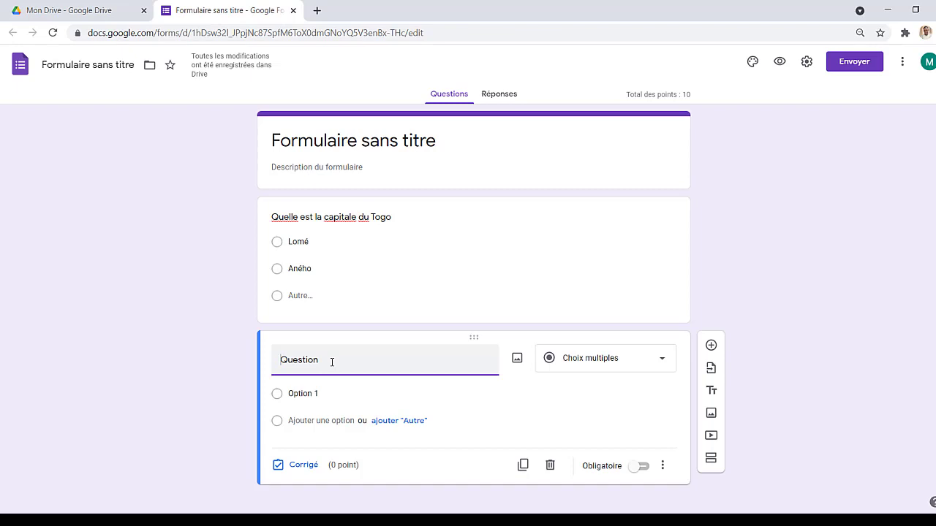
text(Qui est l'actuel prés)
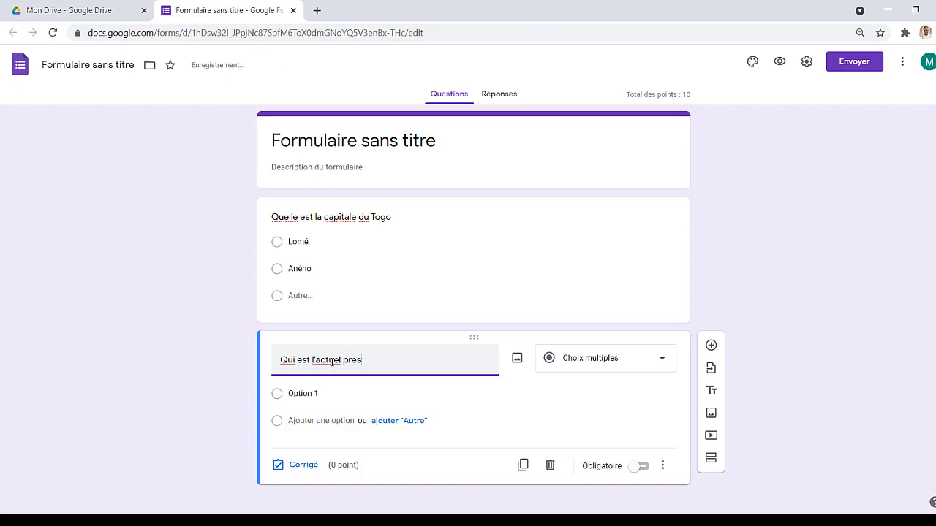
text(idente de)
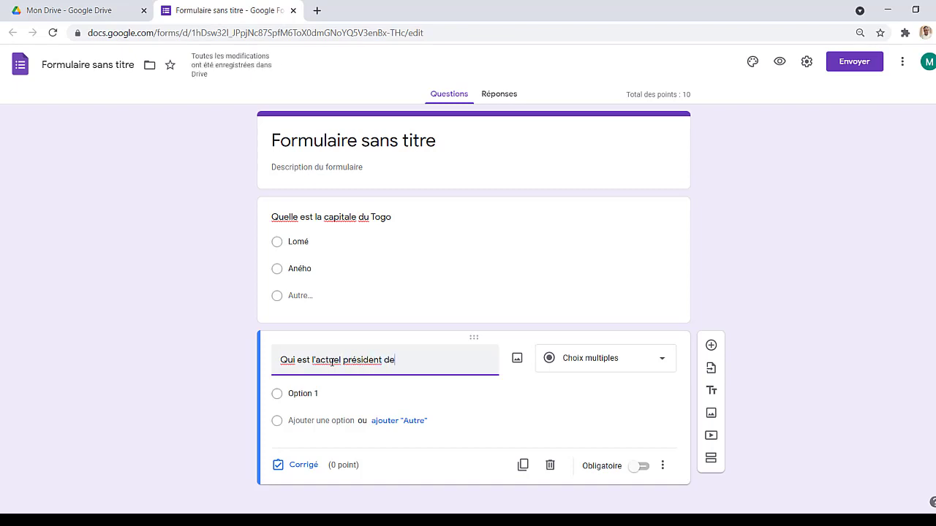
text(s USA)
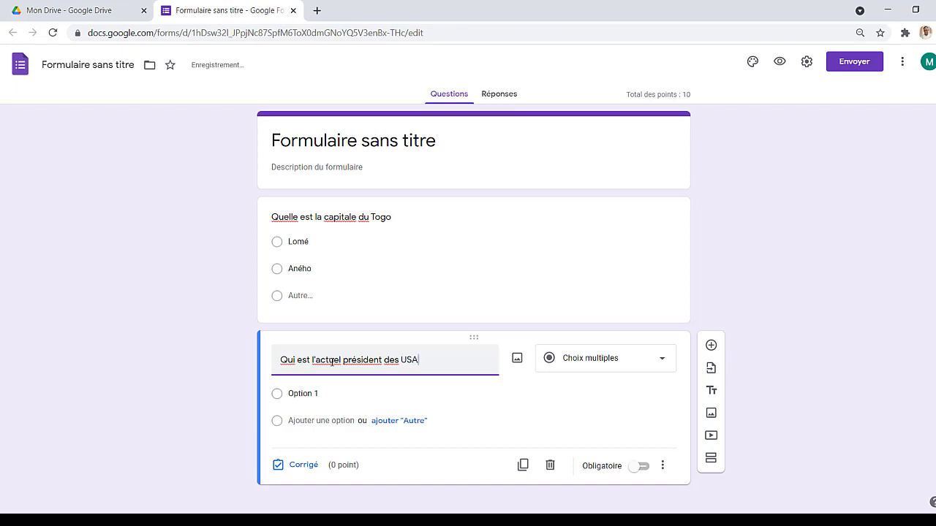
Give the USA president question the answer choices "Trump" and "Autre", removing the spare "Option 2".
click(307, 395)
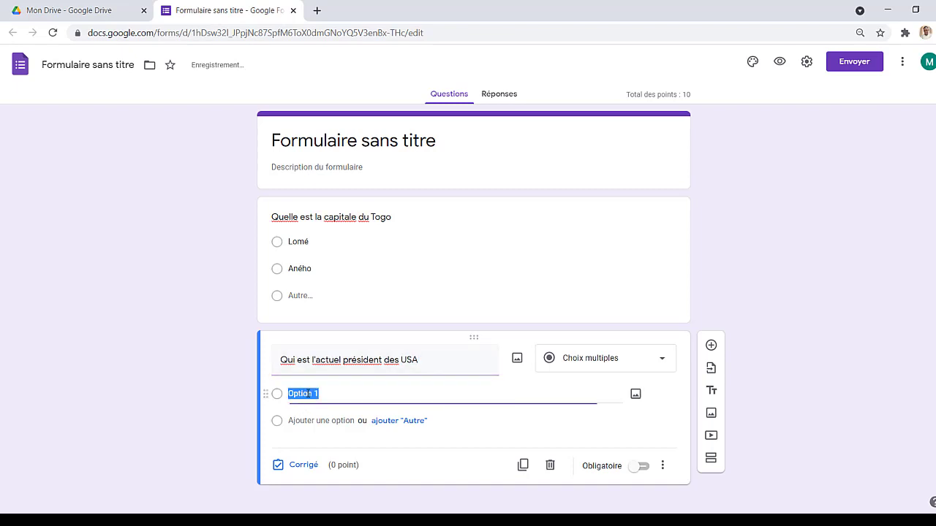
text(Tr)
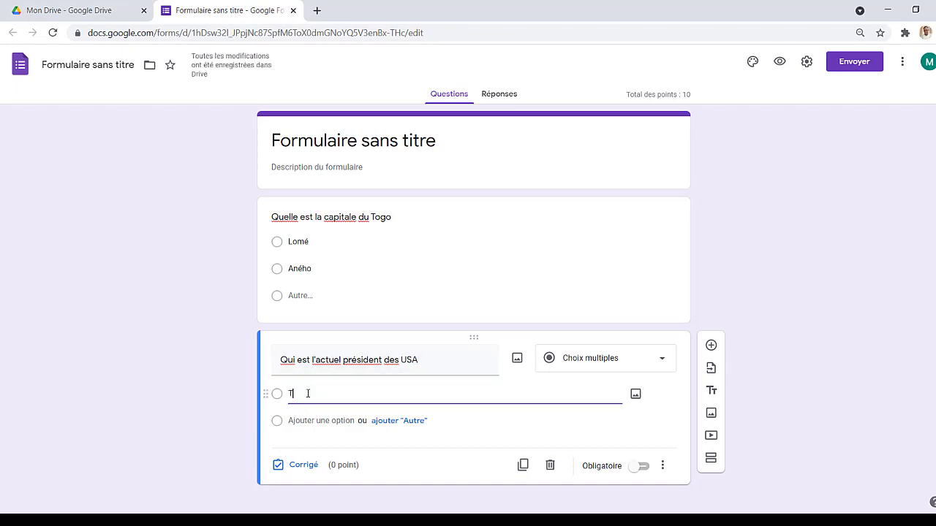
text(ump)
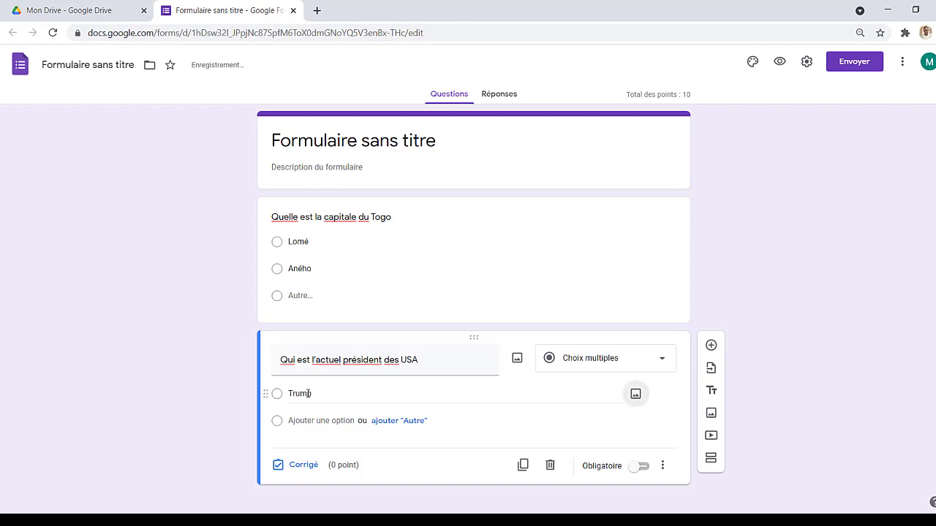
click(318, 420)
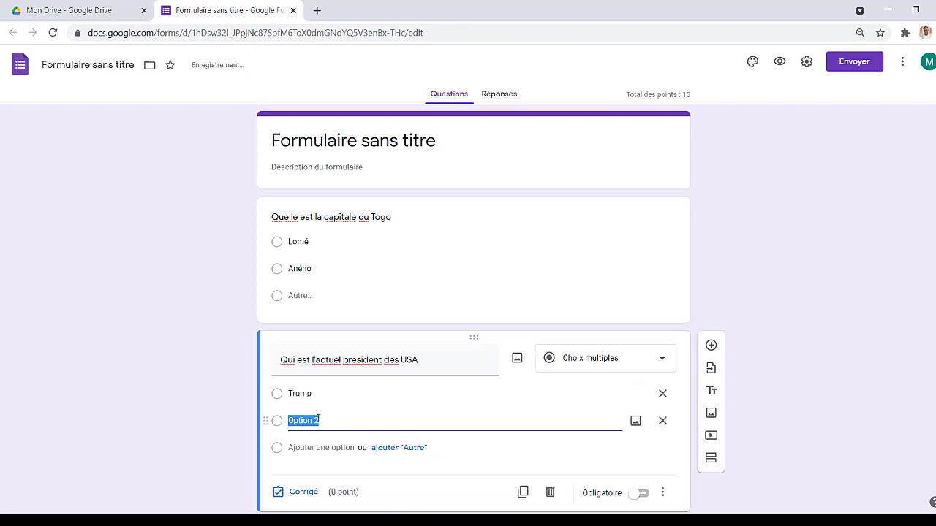
click(414, 449)
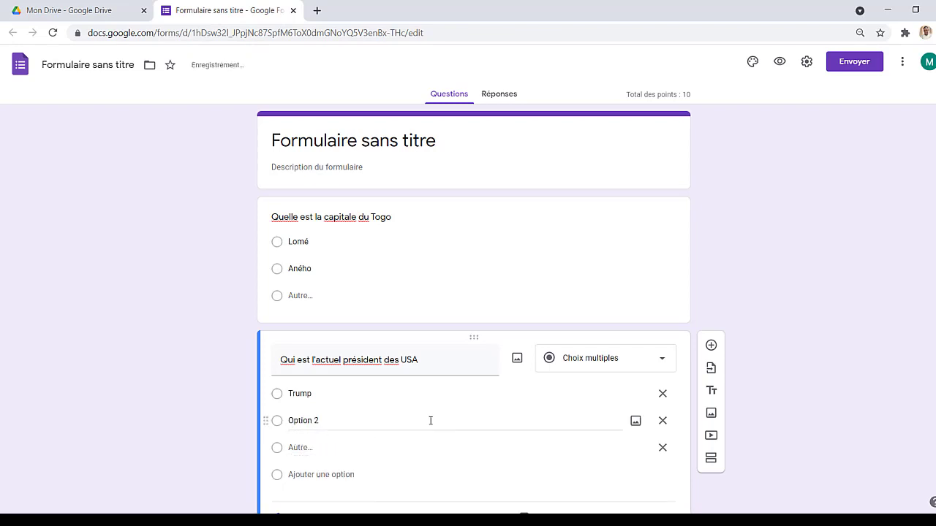
click(325, 418)
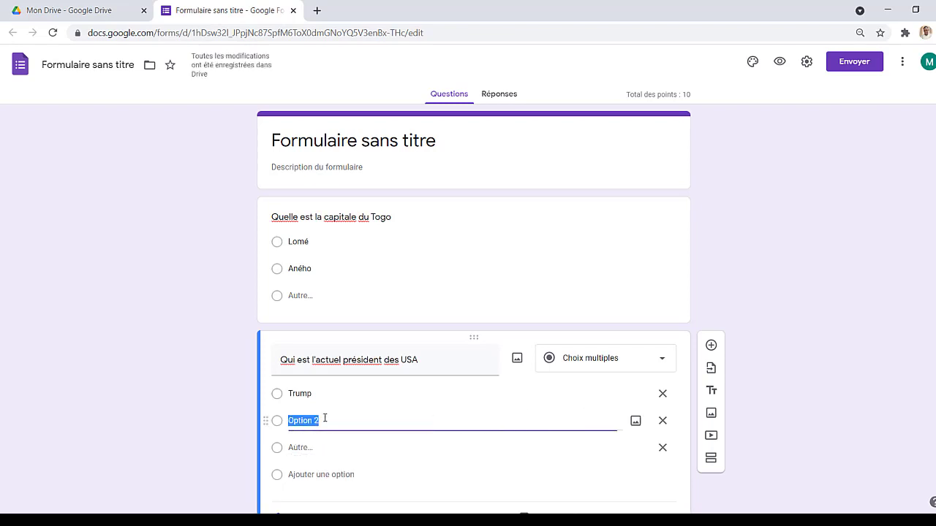
click(663, 422)
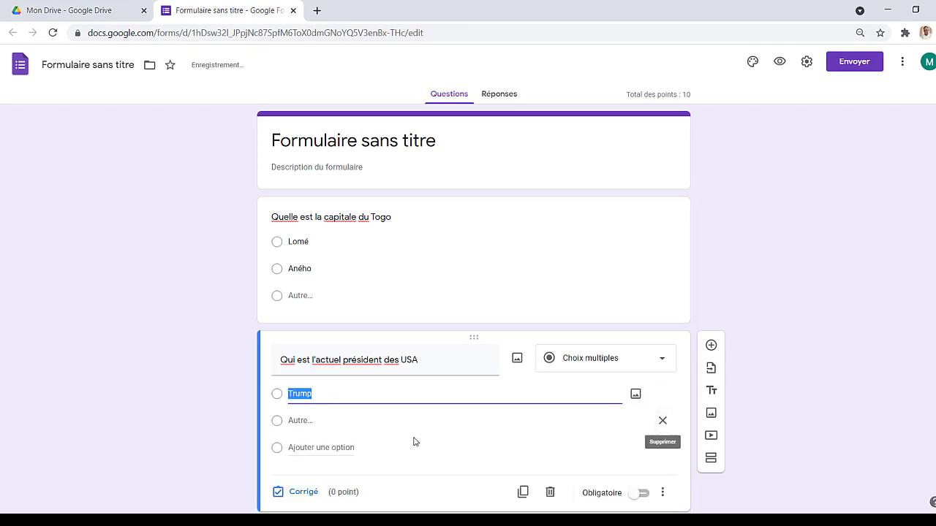
Score the USA president question 10 points and write its wrong-answer comment "Trump est le précédent président des USA".
click(296, 495)
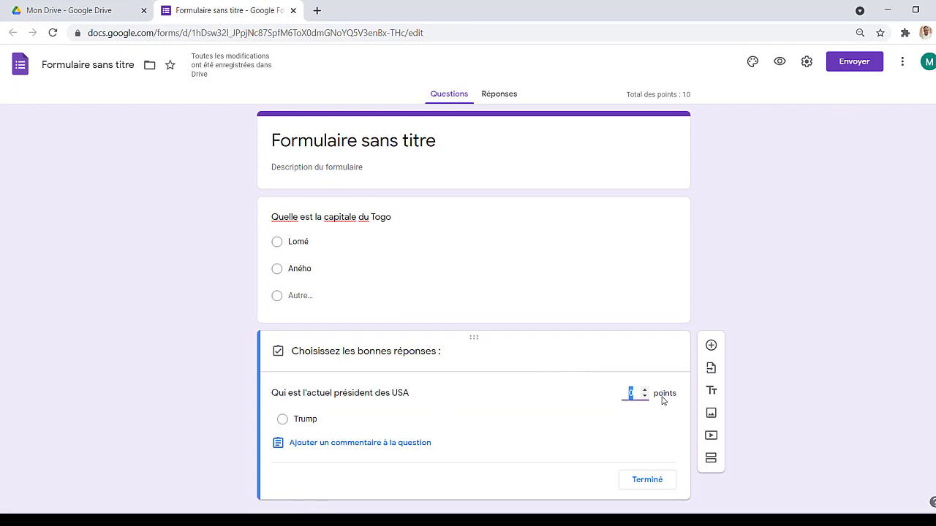
text(10)
click(359, 448)
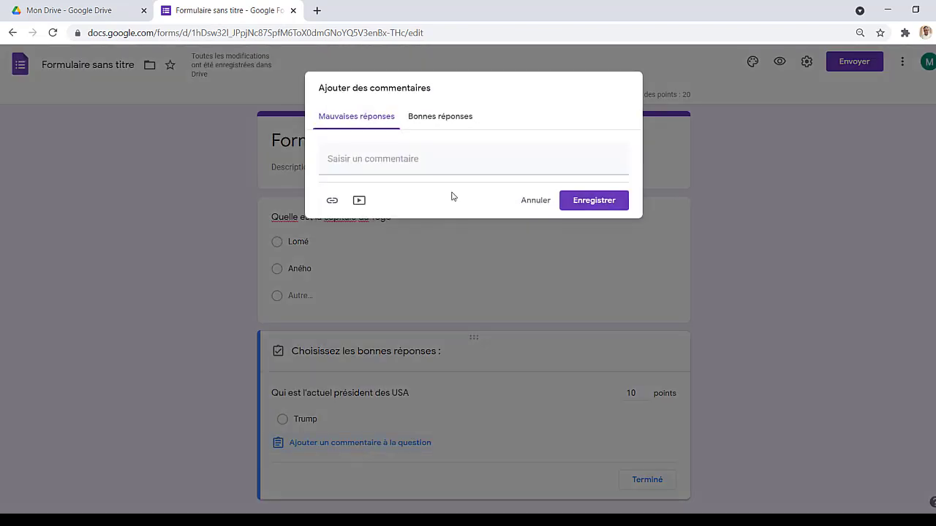
click(404, 167)
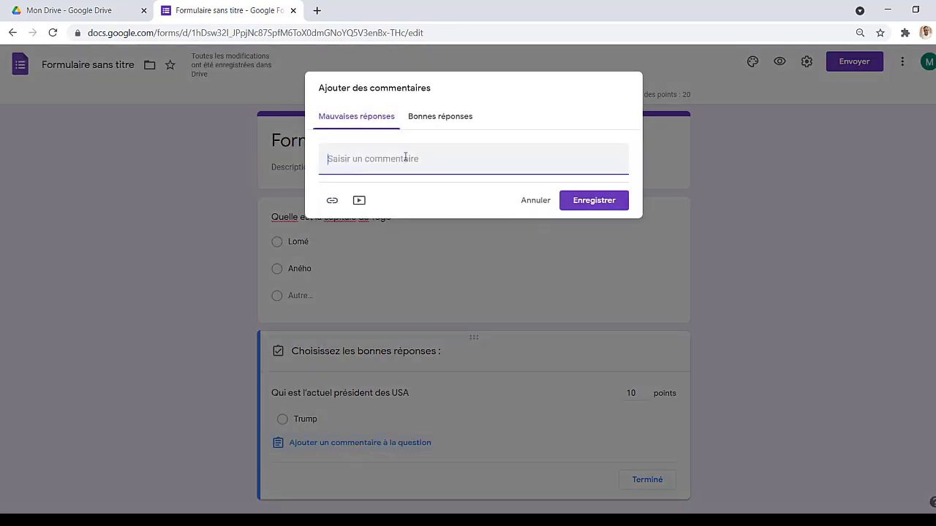
click(429, 120)
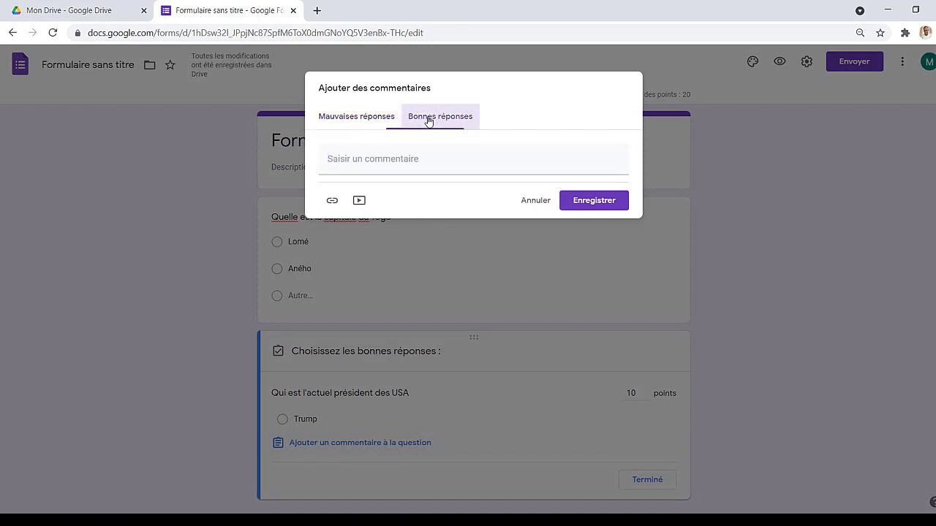
click(379, 161)
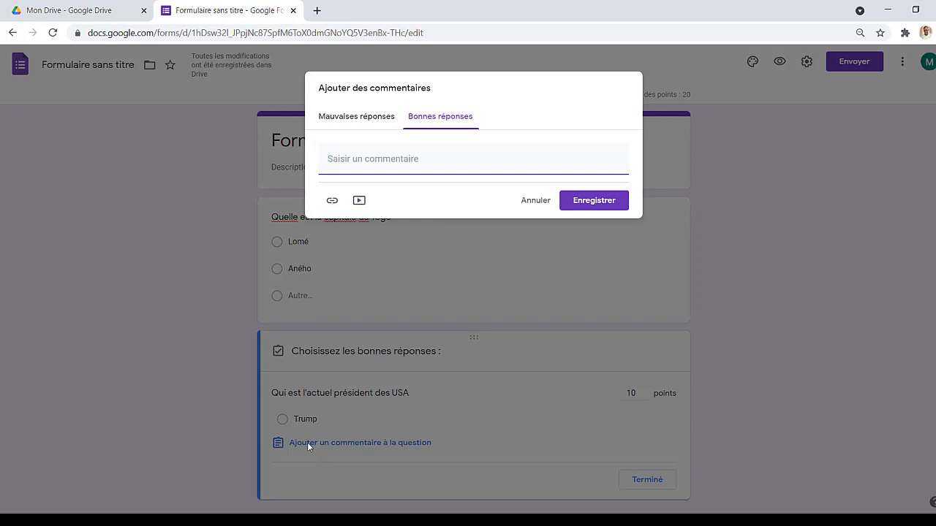
click(368, 121)
click(375, 162)
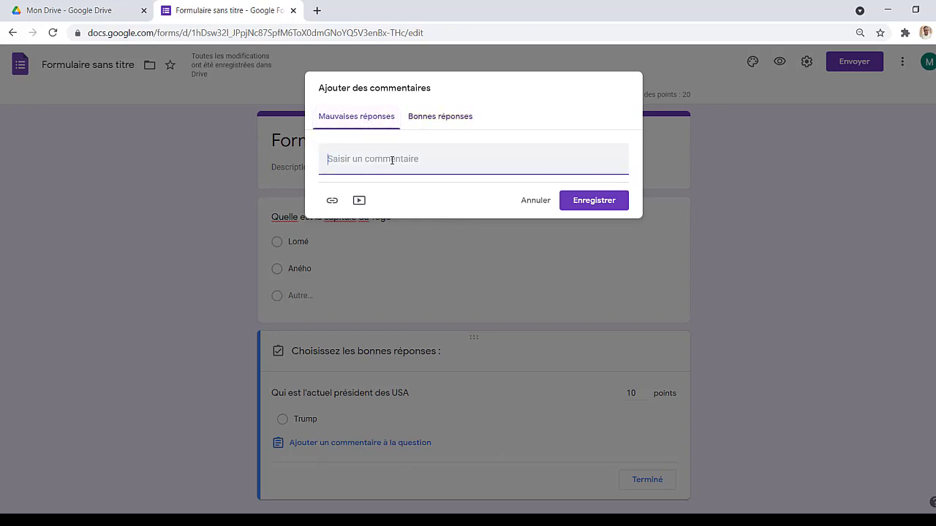
text(Tru)
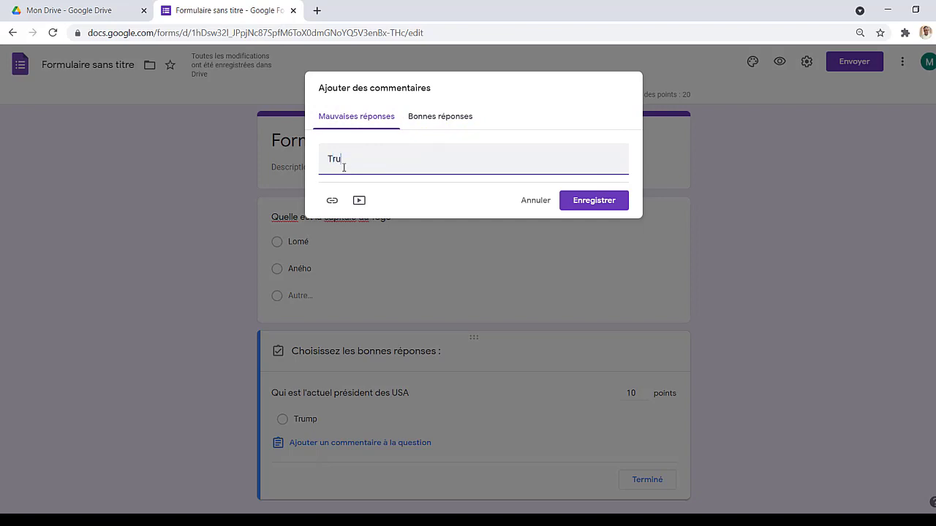
text(mp est le précédent préside)
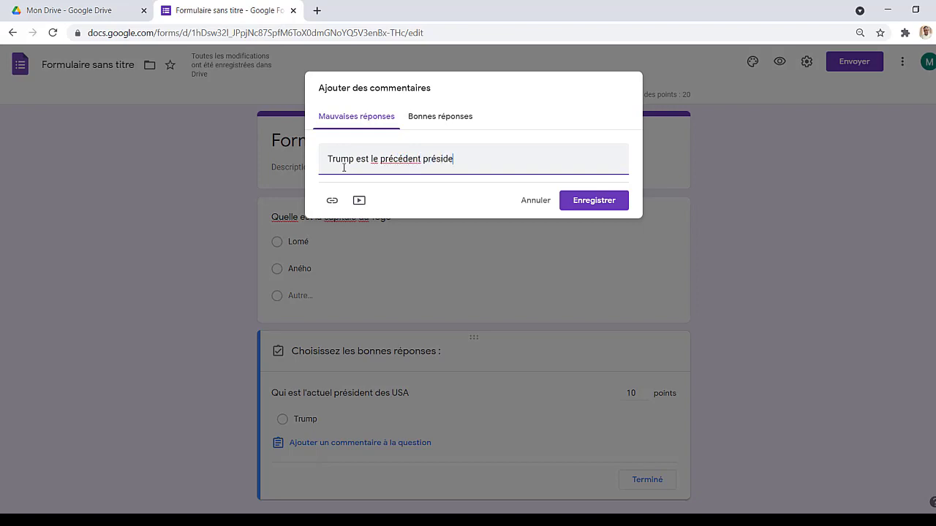
text(nt des USA)
Write "BIDEN est l'actuel" as the correct-answer comment of the USA president question.
click(436, 120)
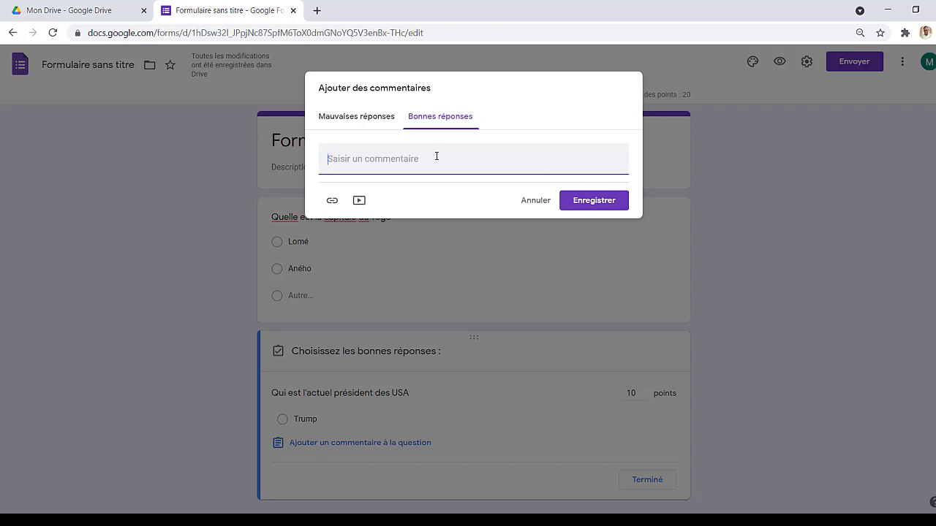
text(BIDEN es)
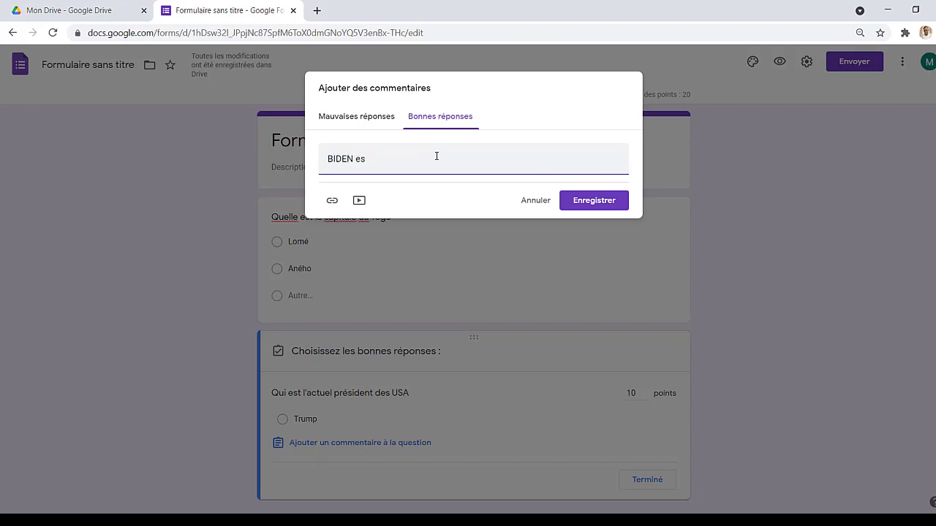
click(376, 116)
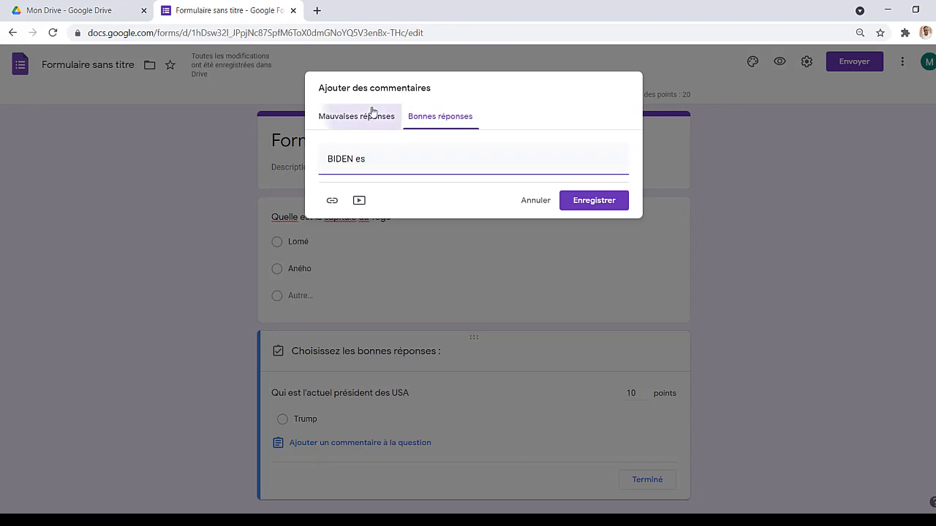
click(427, 116)
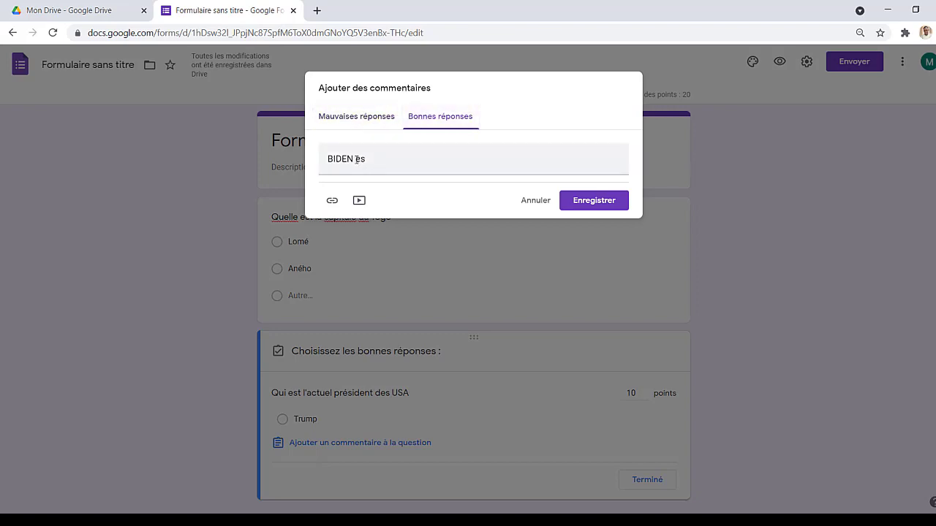
drag(357, 160, 334, 159)
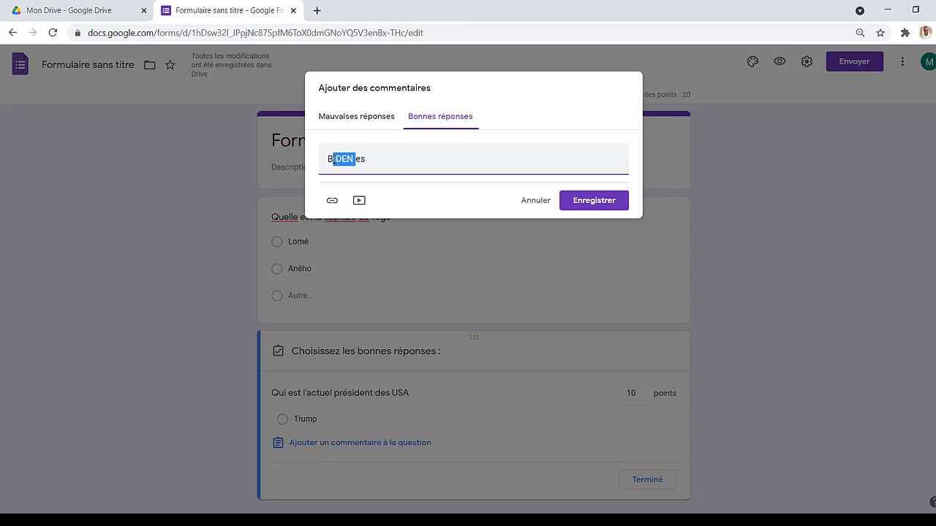
text(iden)
drag(372, 160, 302, 161)
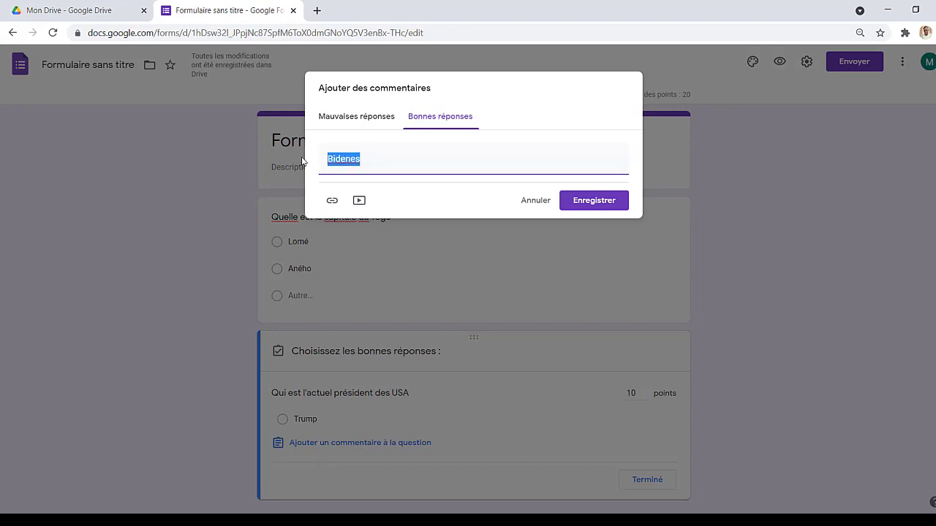
text(BIDEN est l'actuel)
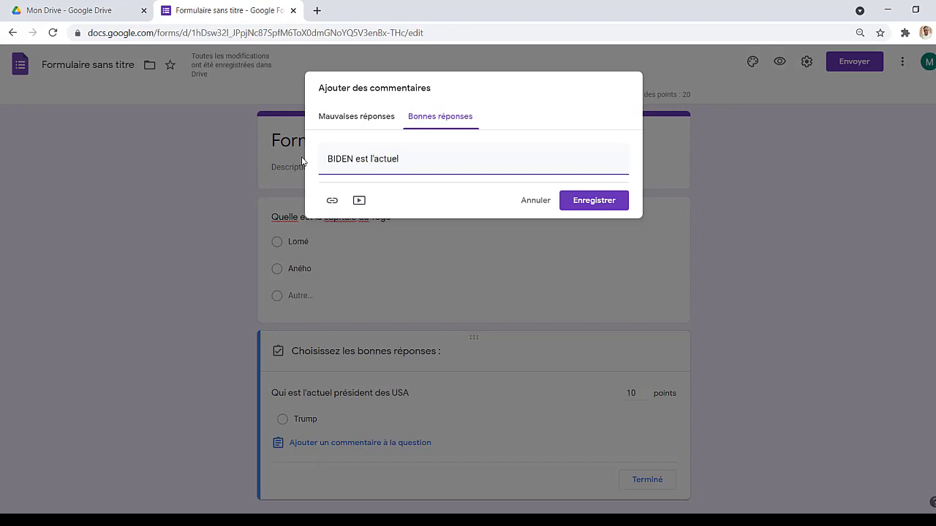
Change "Trump" to "TRUMP" in the wrong-answer comment, save the comments and finish the answer key.
click(369, 117)
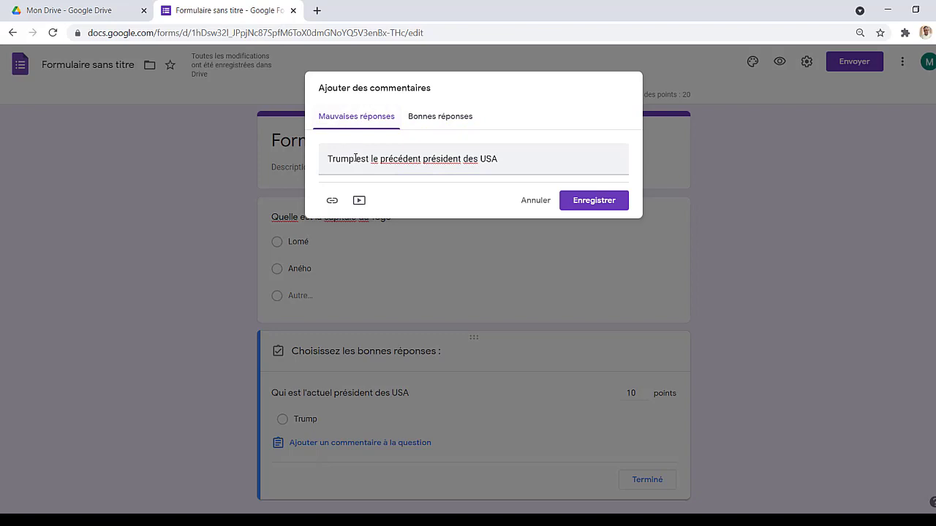
drag(356, 159, 323, 159)
text(TRU)
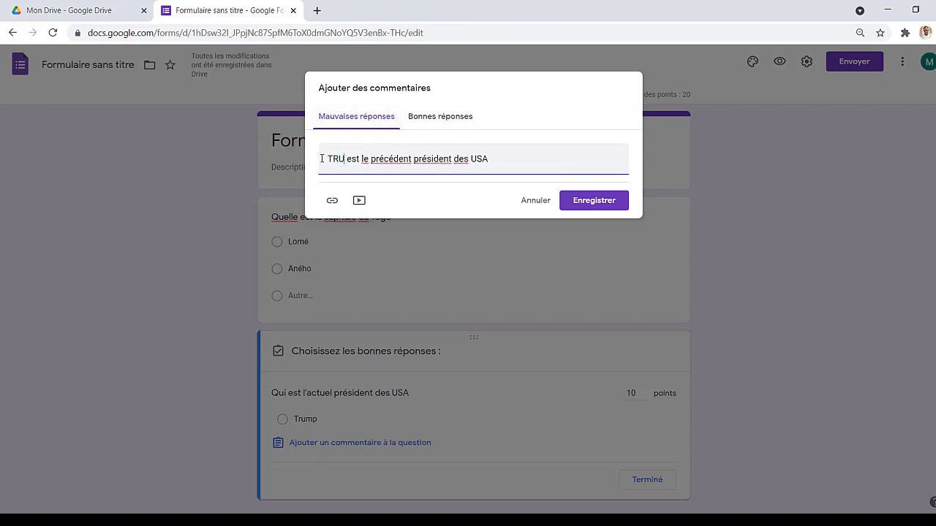
text(MP)
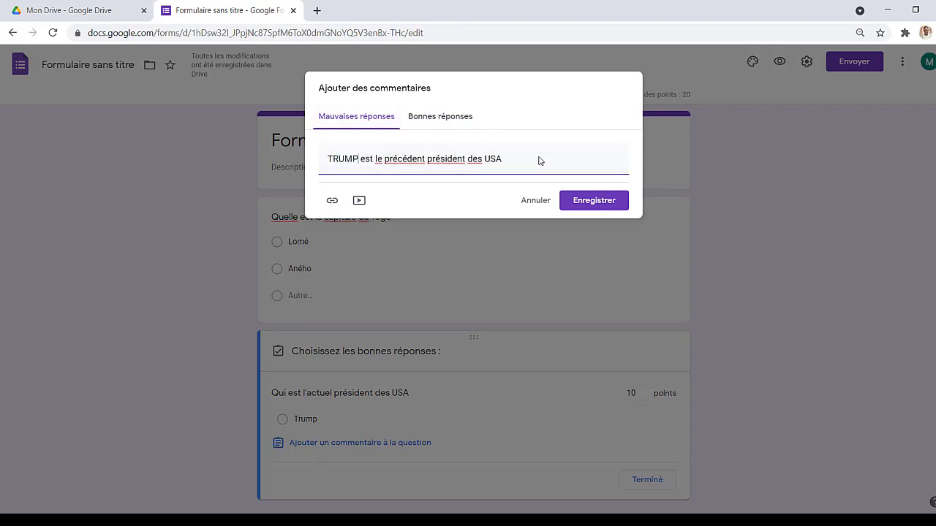
click(604, 204)
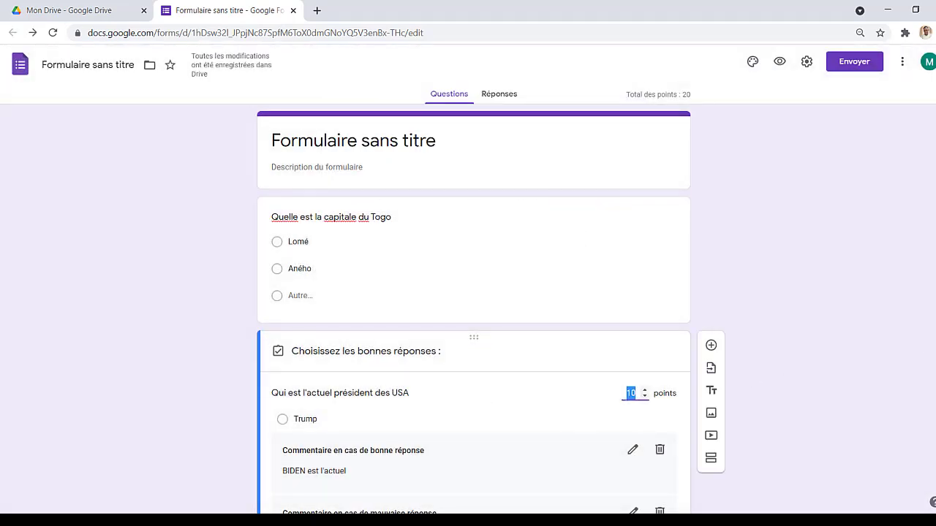
scroll(474, 307, down, 2)
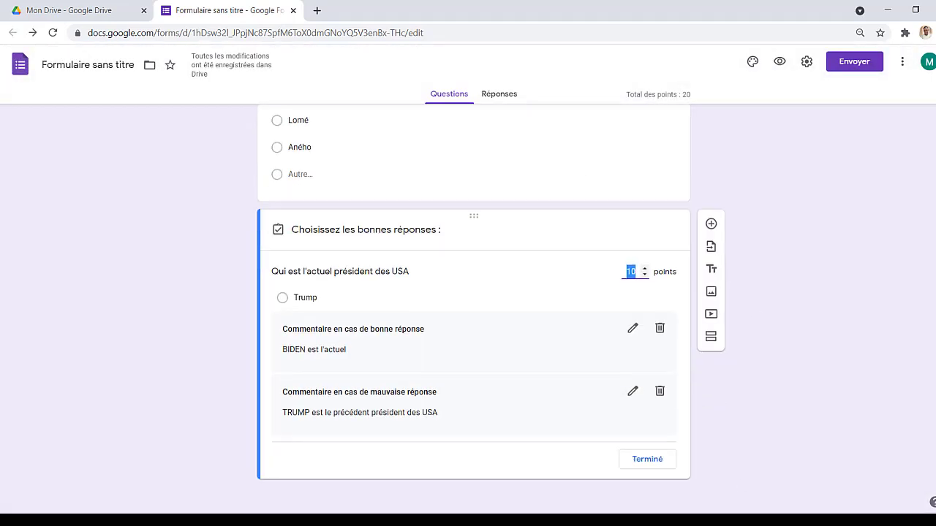
click(666, 462)
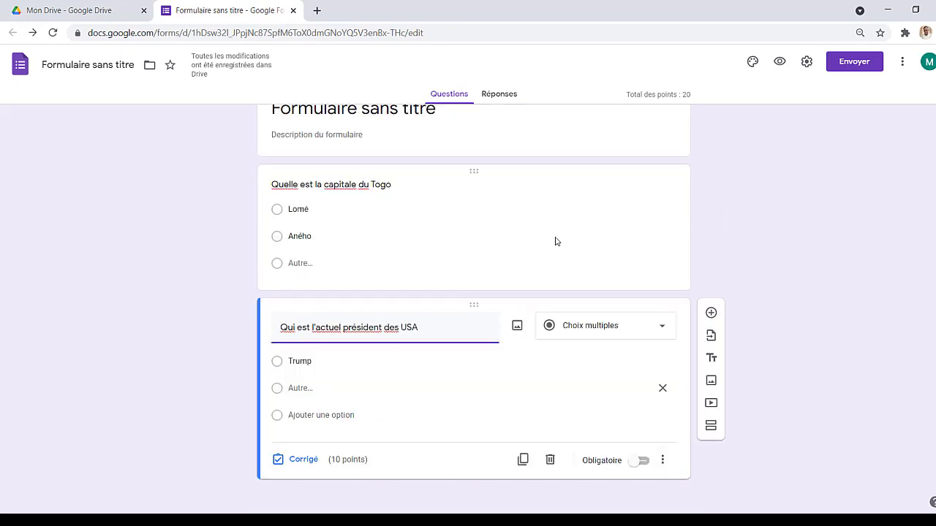
Preview the quiz and submit a response with "Aného" for the capital and "BIDEN" under "Autre" for the president.
click(780, 62)
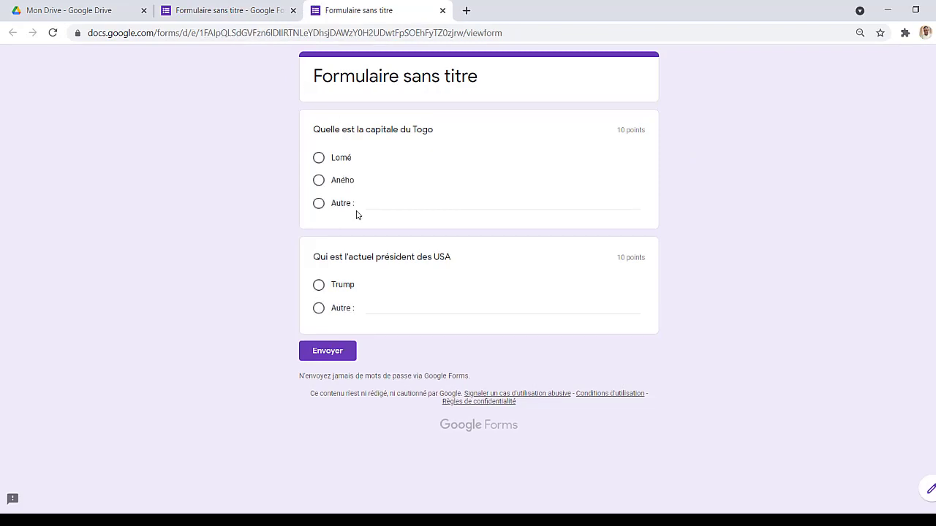
click(327, 184)
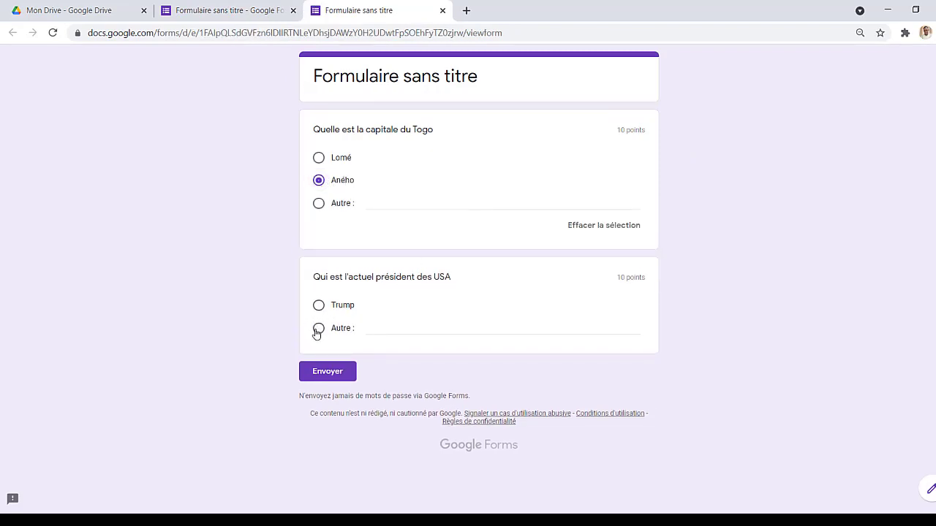
click(332, 334)
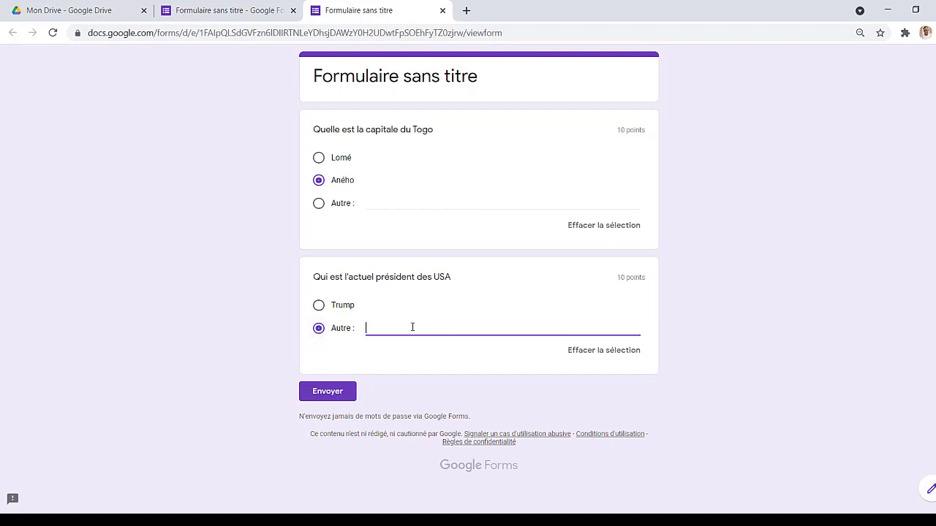
text(BIDEN)
click(338, 393)
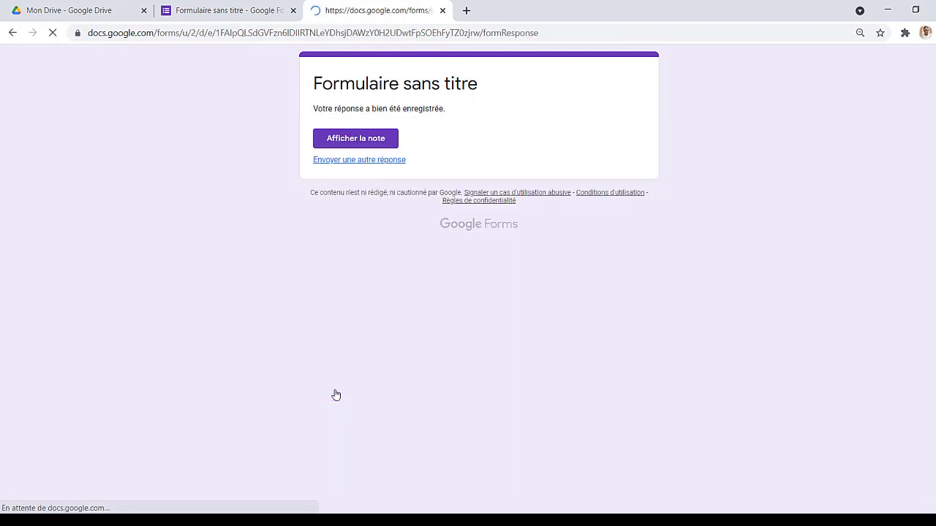
Display the graded result of the submitted response and return to the quiz editor.
click(369, 141)
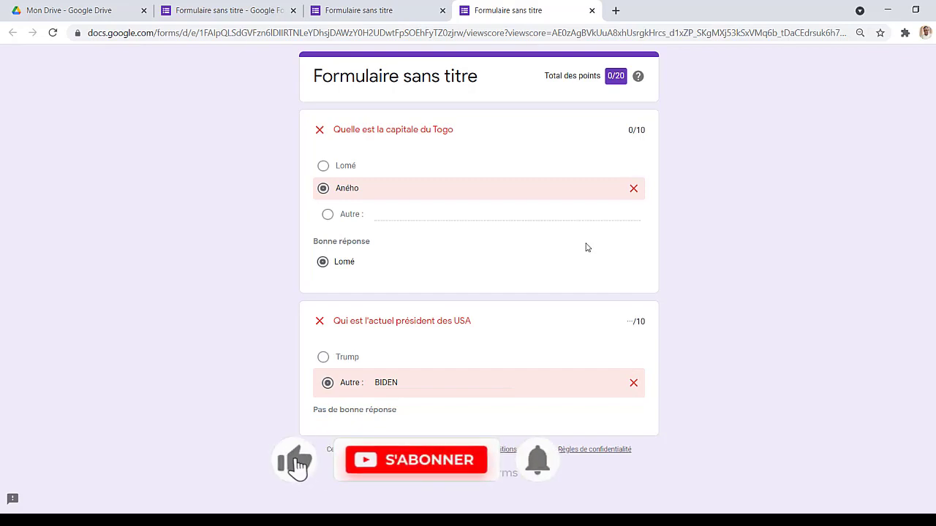
click(396, 6)
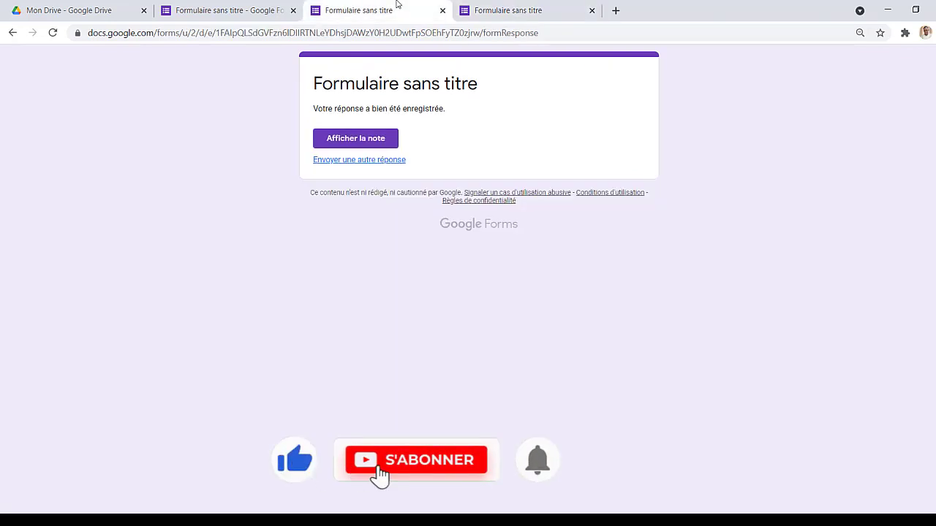
click(275, 6)
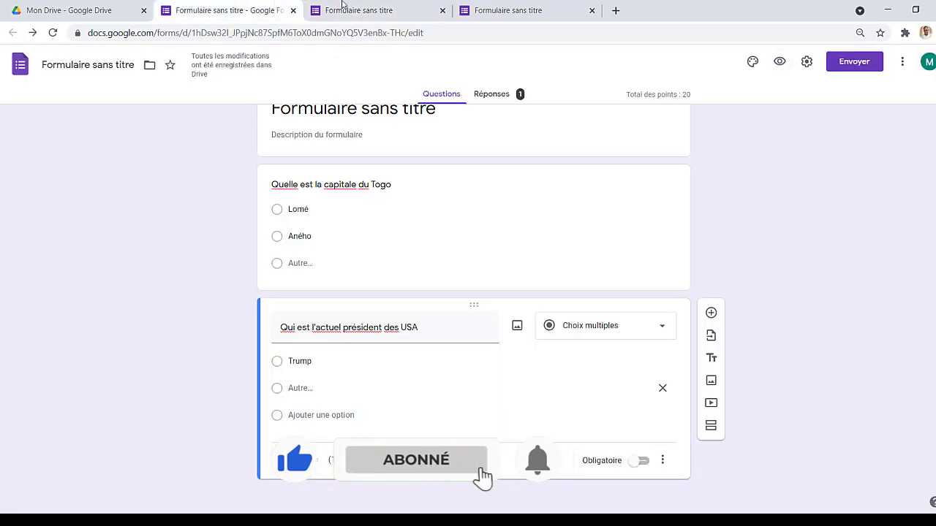
Examine the quiz responses in the summary statistics and charts, and open the individual response view.
click(504, 93)
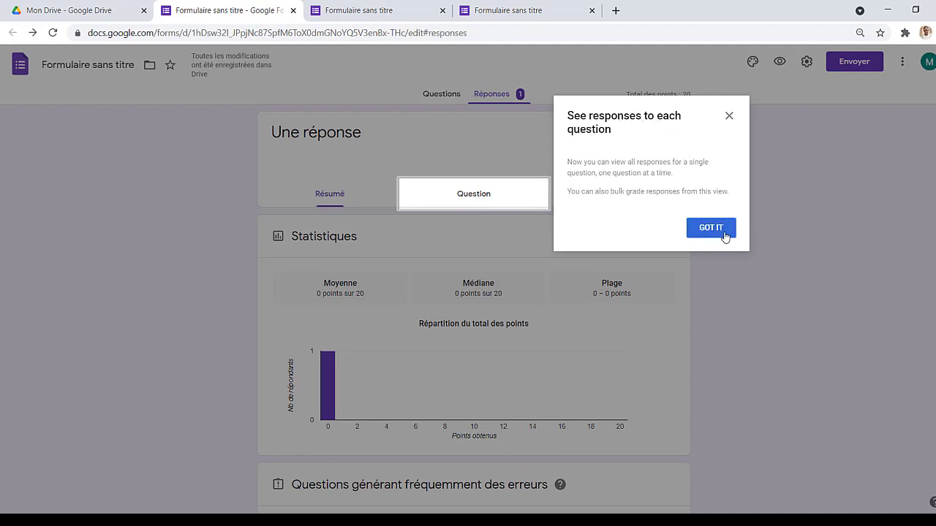
click(723, 235)
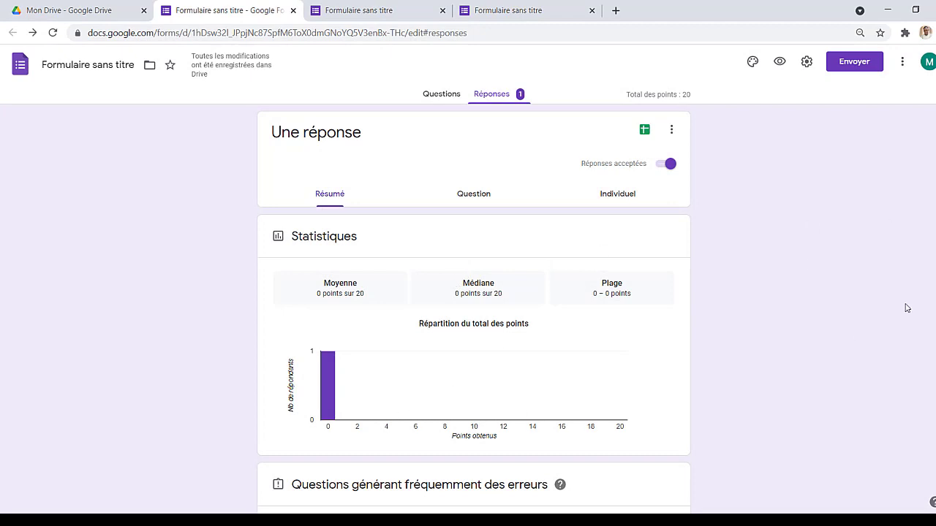
scroll(474, 307, down, 7)
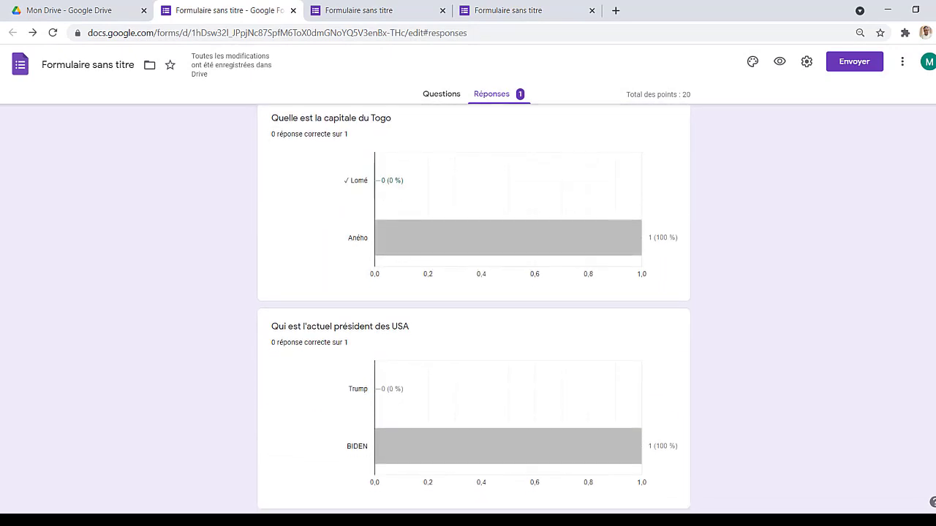
scroll(853, 151, up, 10)
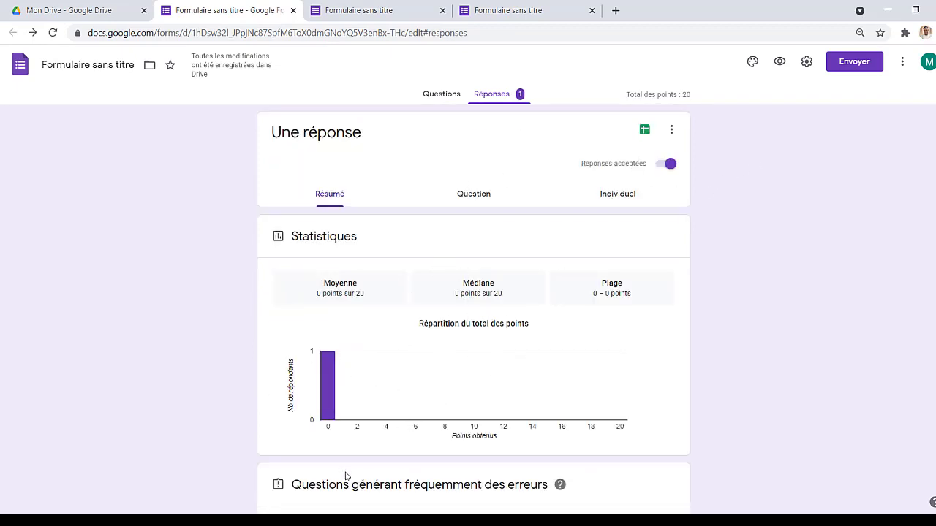
click(626, 193)
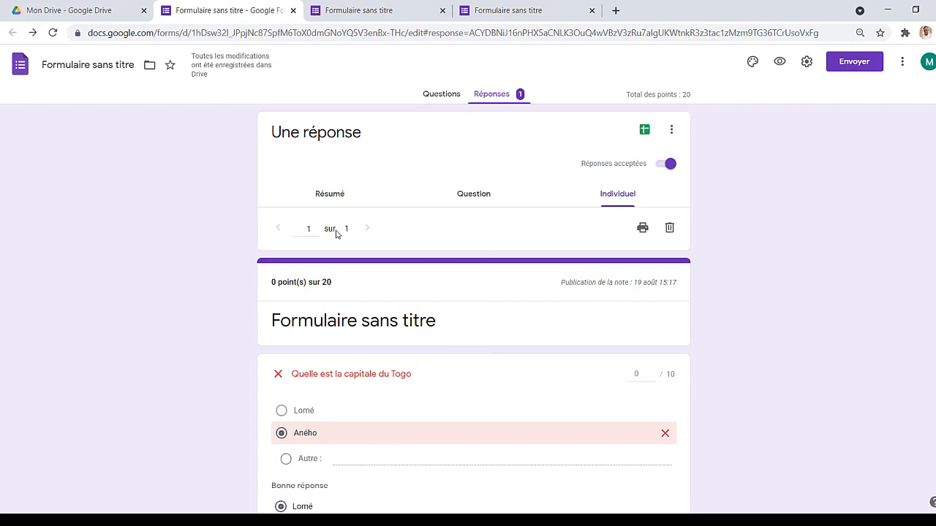
click(394, 4)
click(274, 7)
click(365, 6)
click(220, 9)
Look over the quiz's general settings and close them without saving.
click(806, 62)
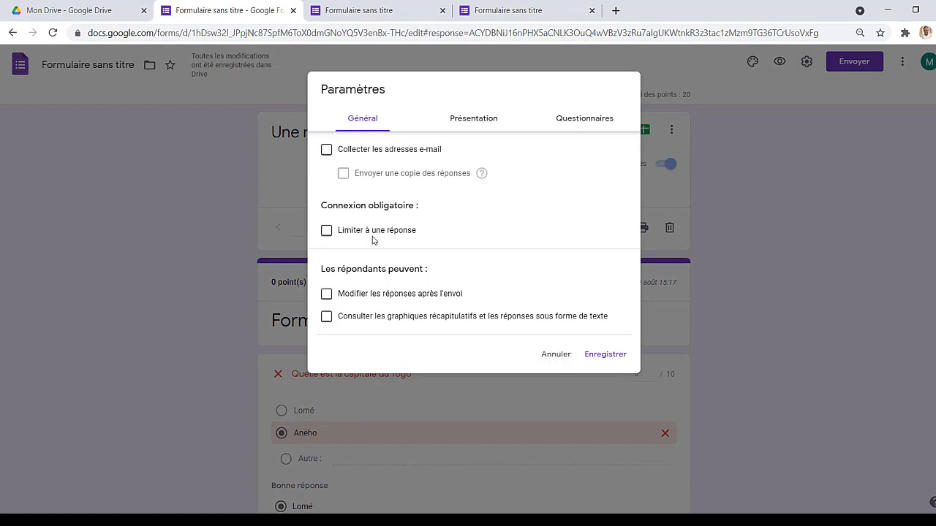
click(555, 354)
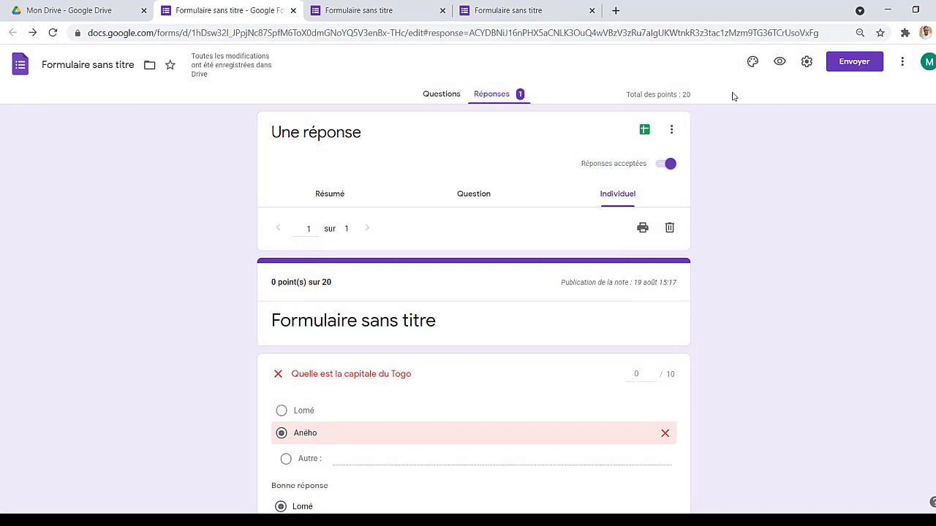
Preview the quiz, submit a response with "Lomé" for the capital and no answer for the president, and display its grade.
click(440, 94)
click(780, 62)
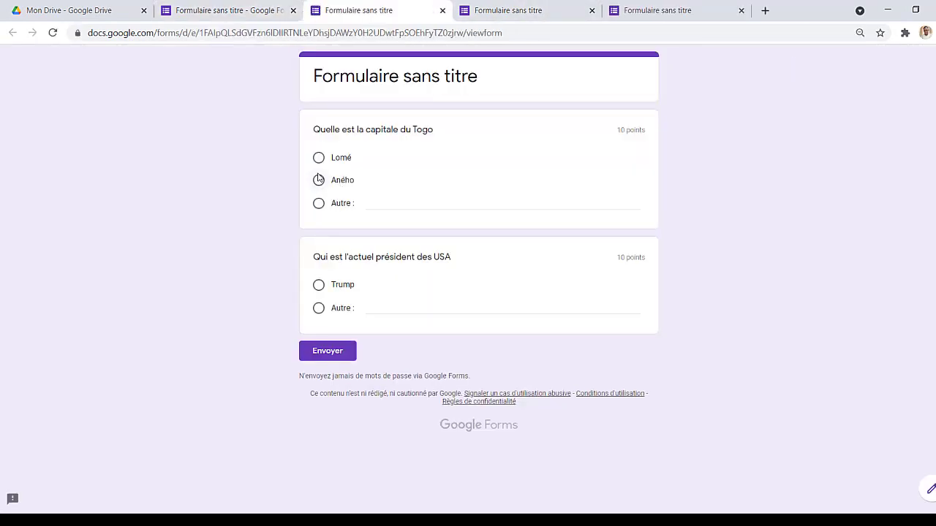
click(318, 157)
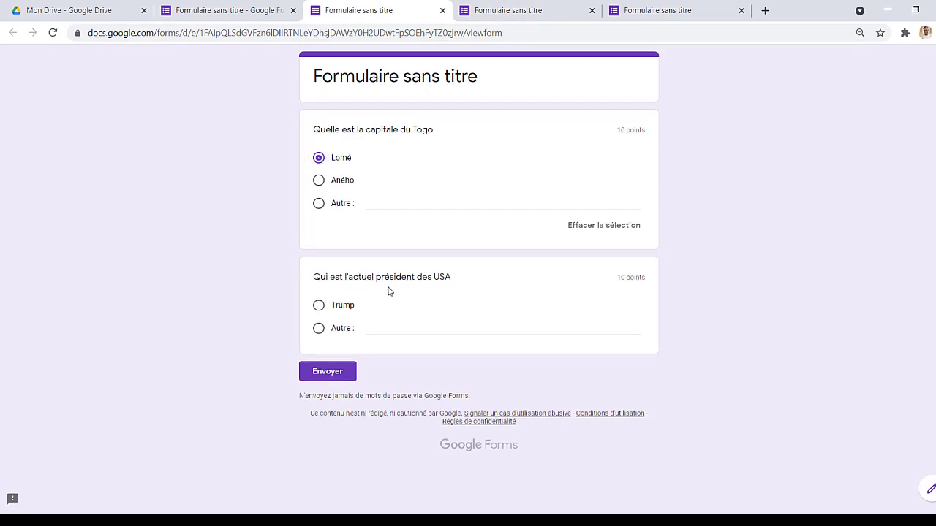
click(324, 373)
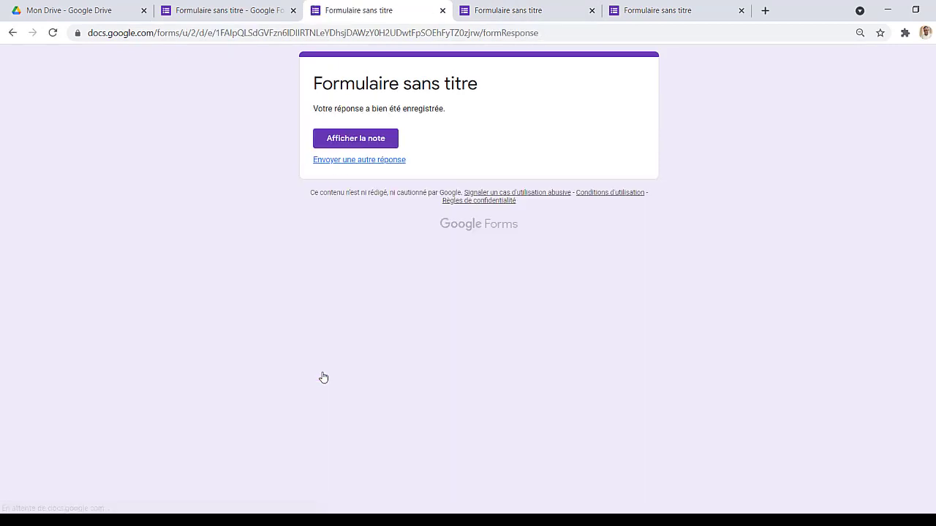
click(368, 139)
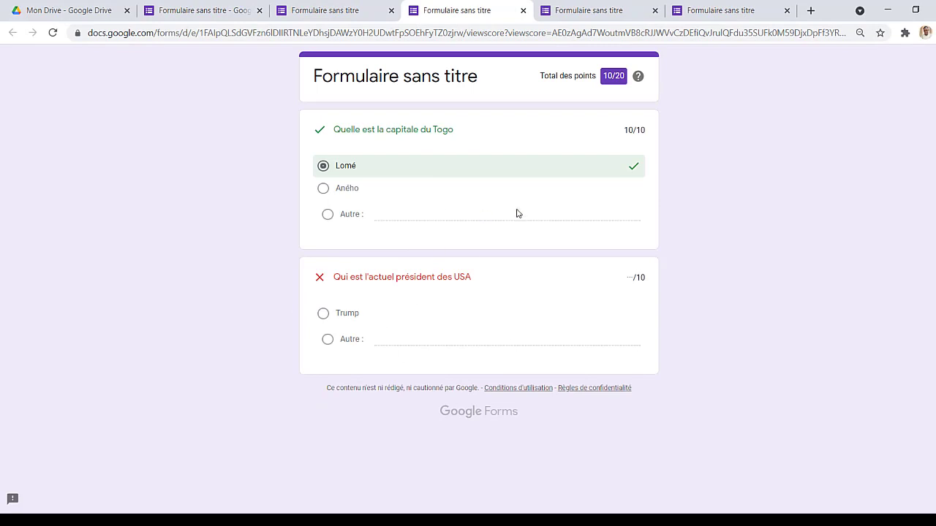
Return to the quiz editor and examine the responses for each question and the second respondent's individual response.
click(358, 8)
click(194, 7)
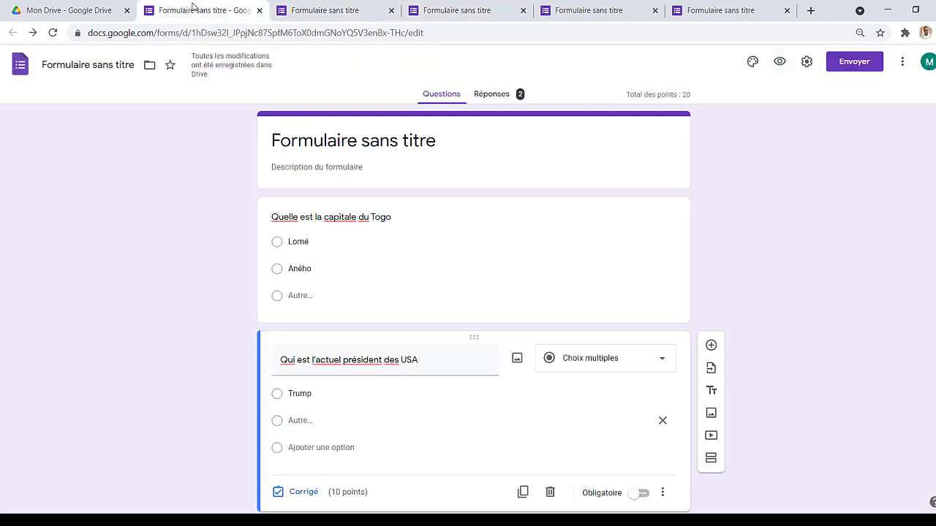
click(504, 95)
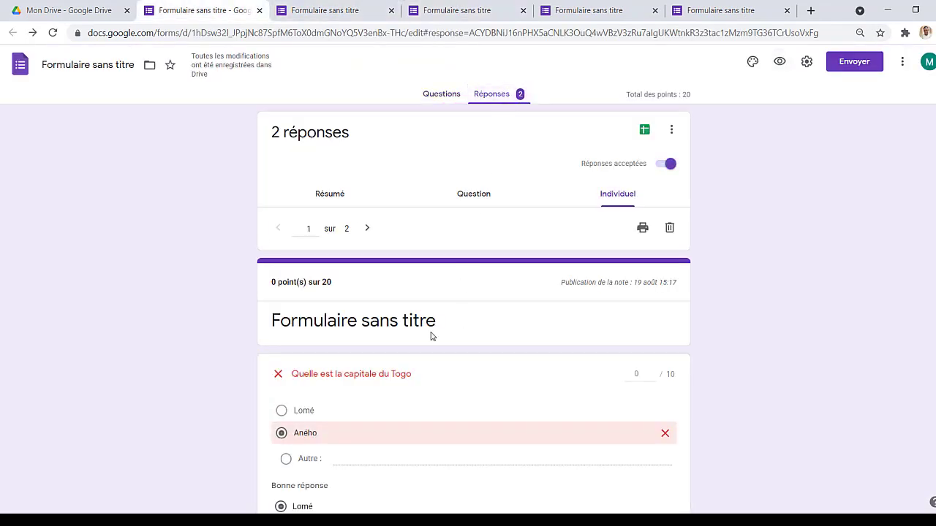
click(479, 195)
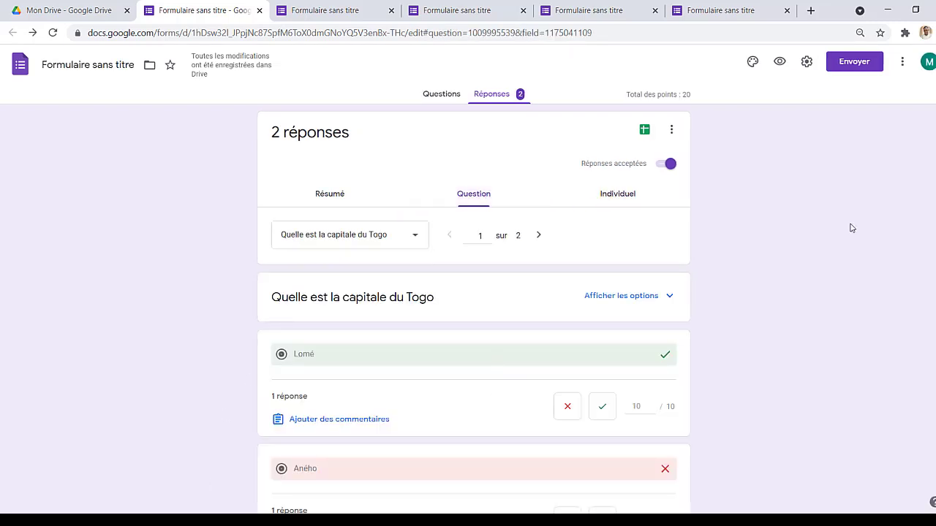
scroll(474, 307, down, 2)
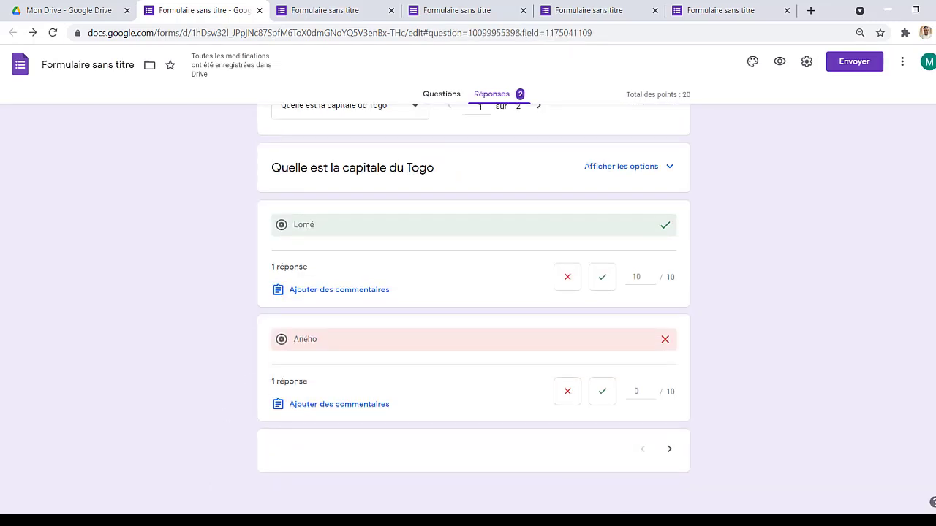
scroll(933, 145, up, 2)
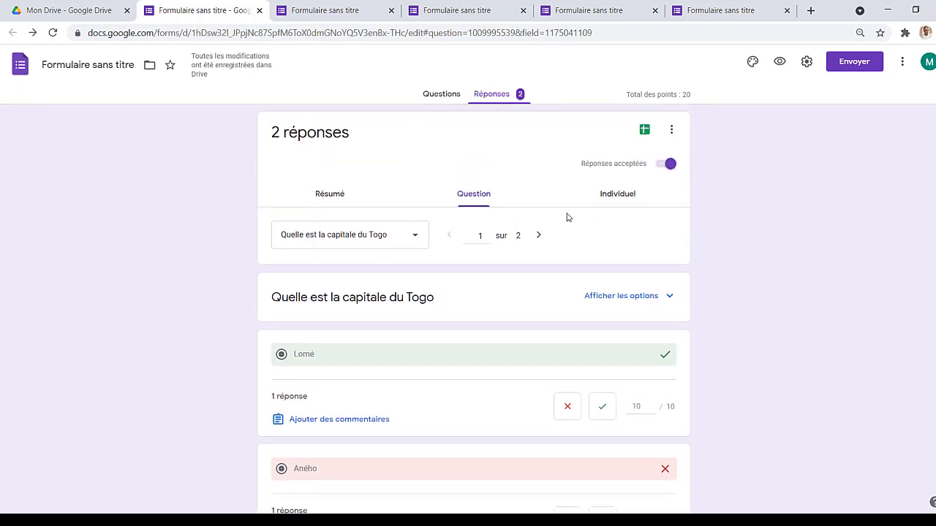
click(536, 235)
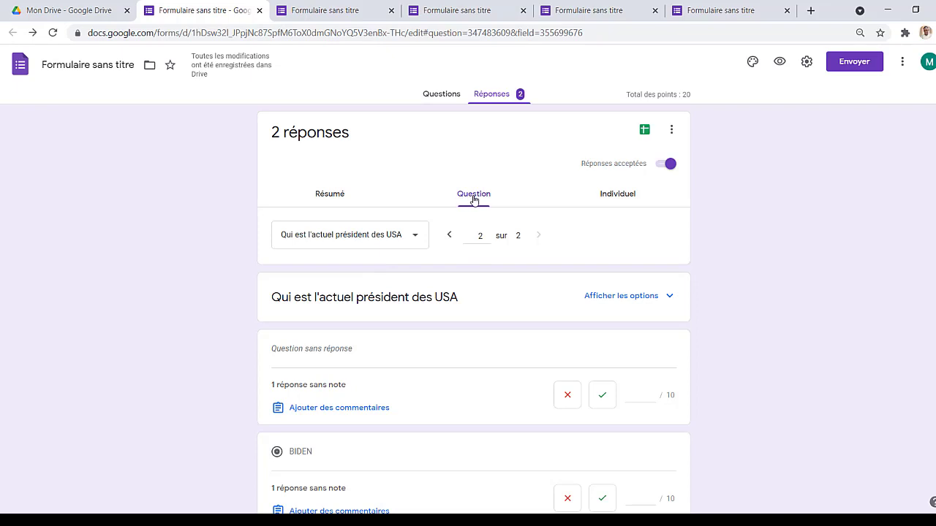
click(611, 199)
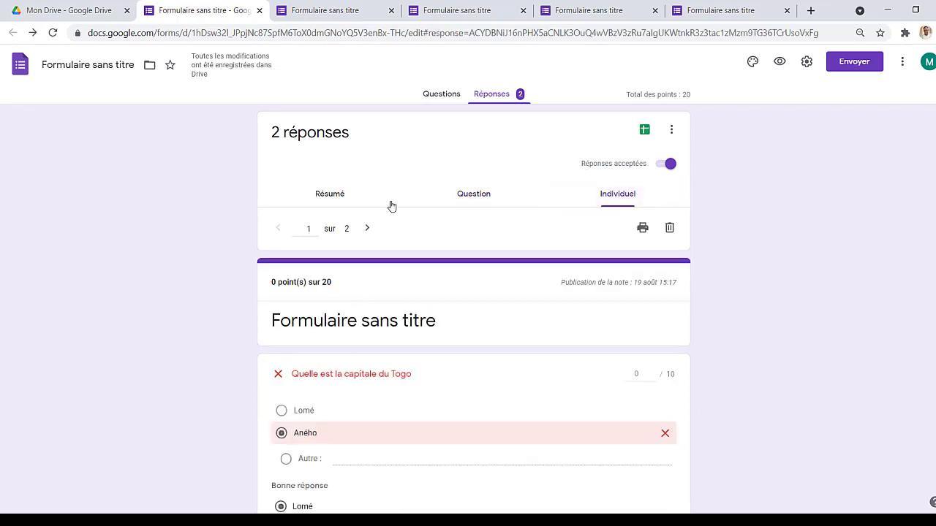
click(367, 231)
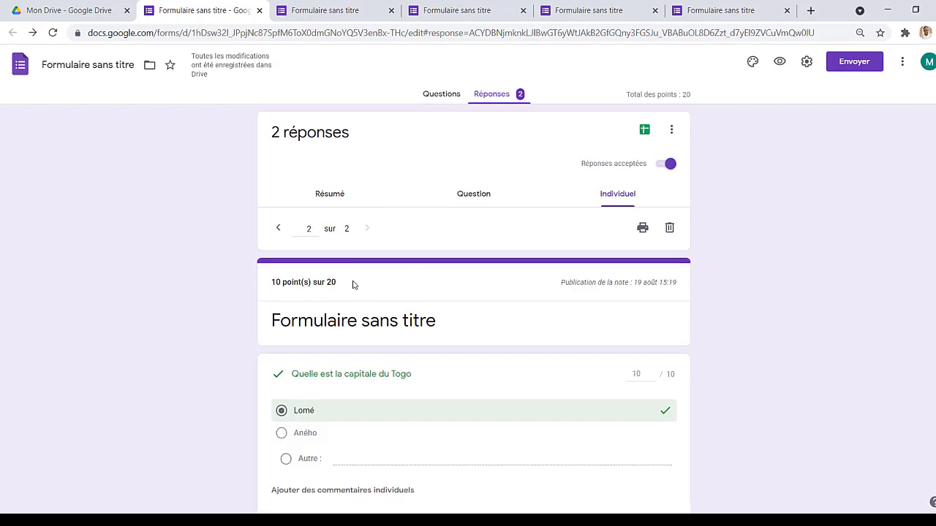
Close the quiz's preview and result pages and its editor to get back to Mon Drive.
click(357, 9)
click(389, 10)
click(391, 10)
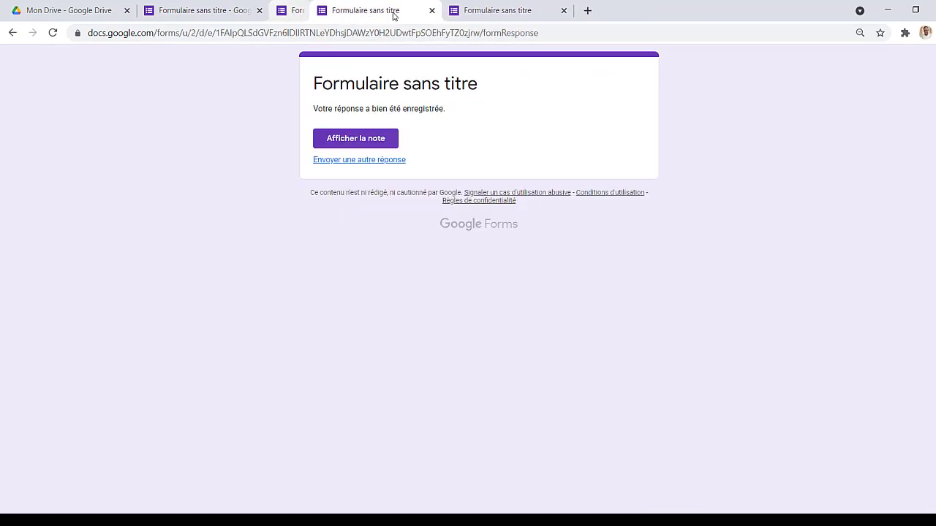
click(391, 10)
click(388, 10)
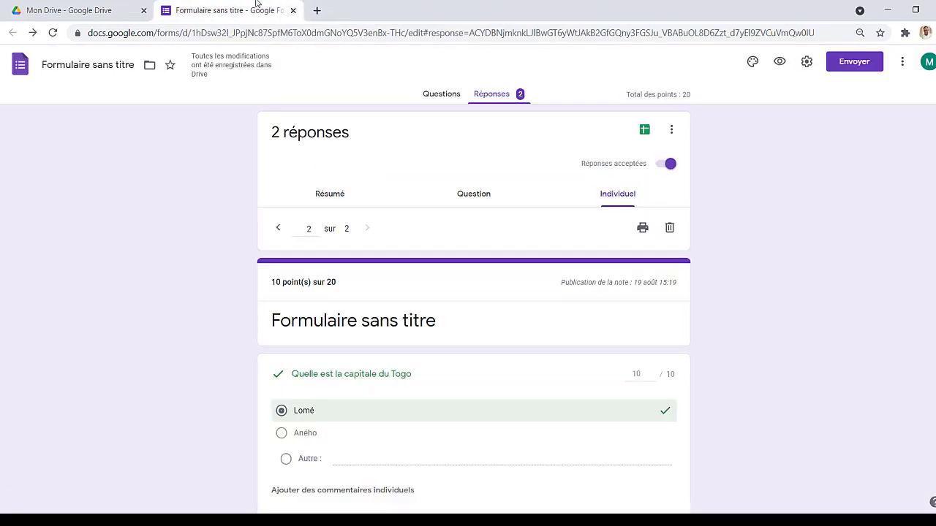
click(293, 11)
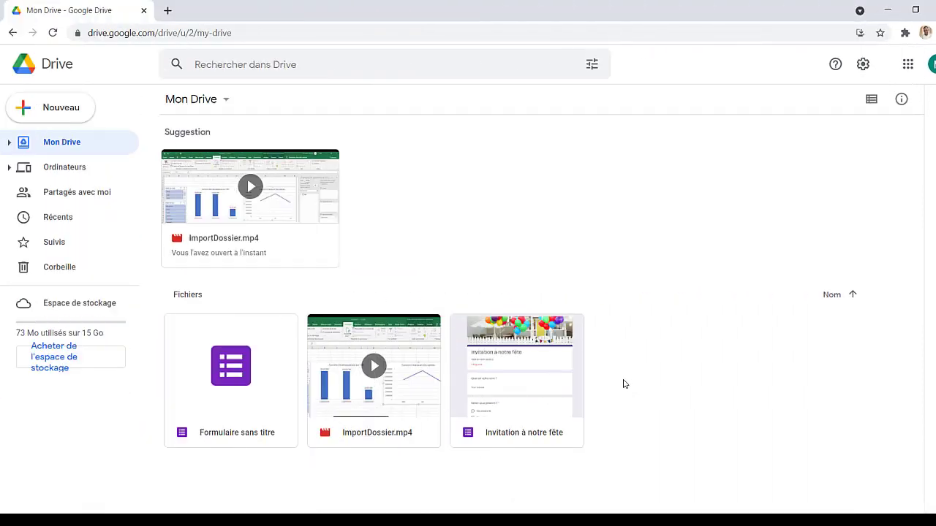
Create a new blank Google Forms form in Mon Drive and dismiss the tip about reusing questions.
right_click(623, 382)
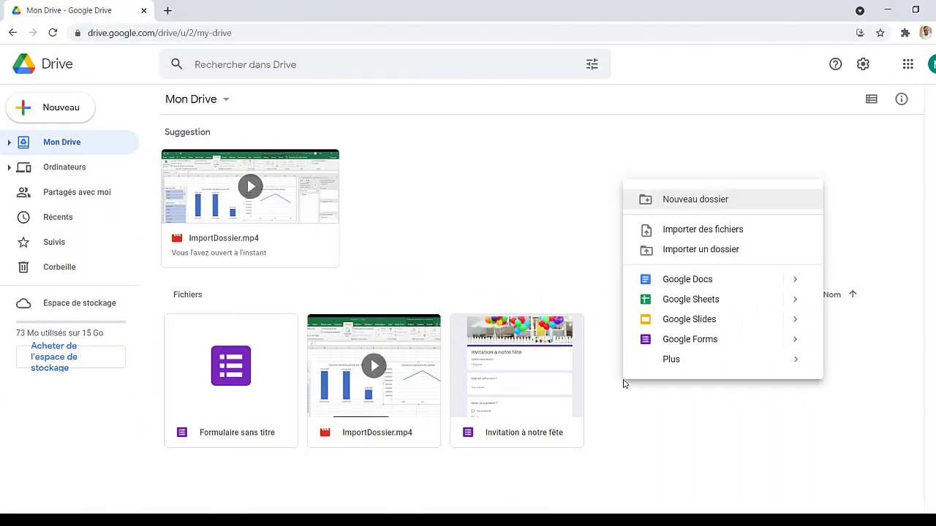
click(755, 348)
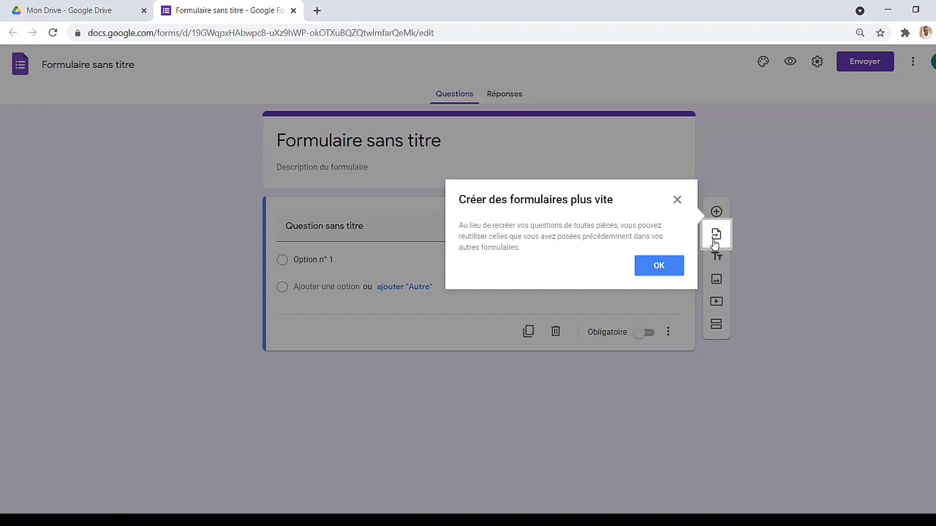
click(658, 266)
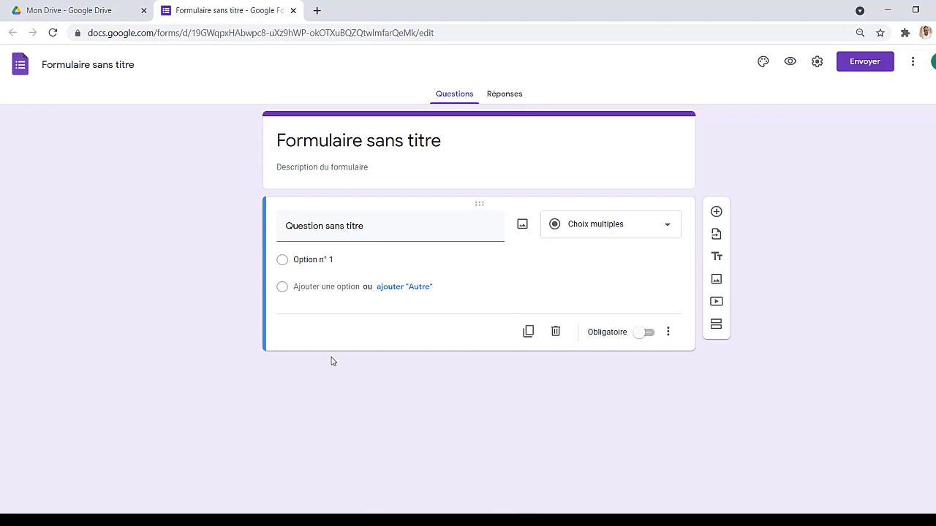
Try a red theme colour on the new form with the second and third background shades.
click(761, 65)
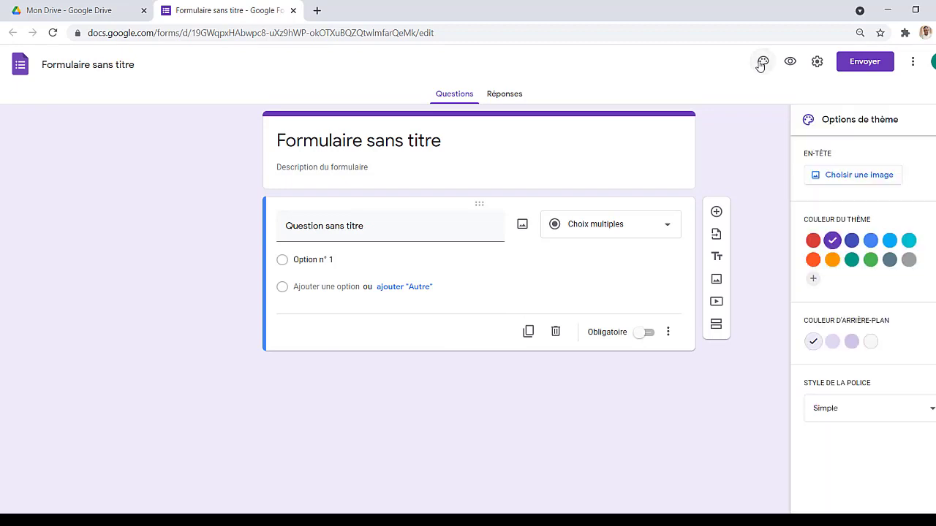
click(812, 241)
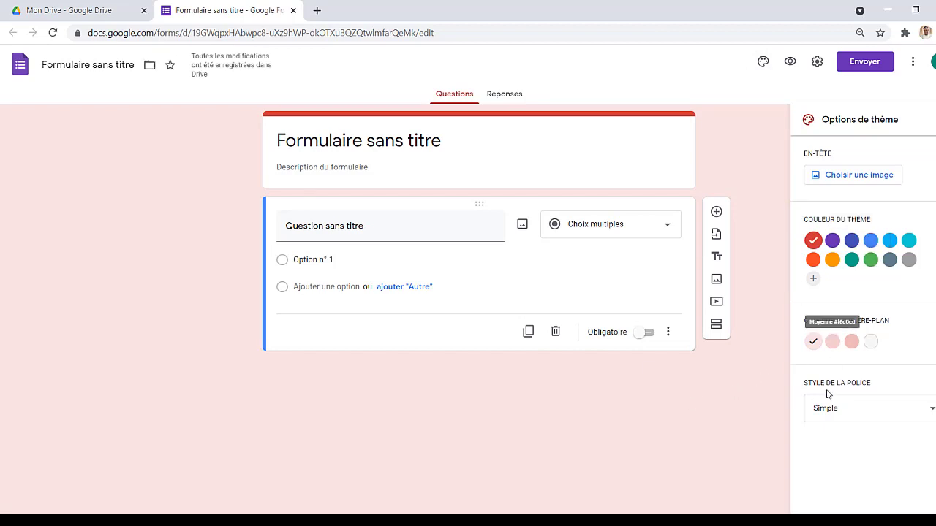
click(833, 343)
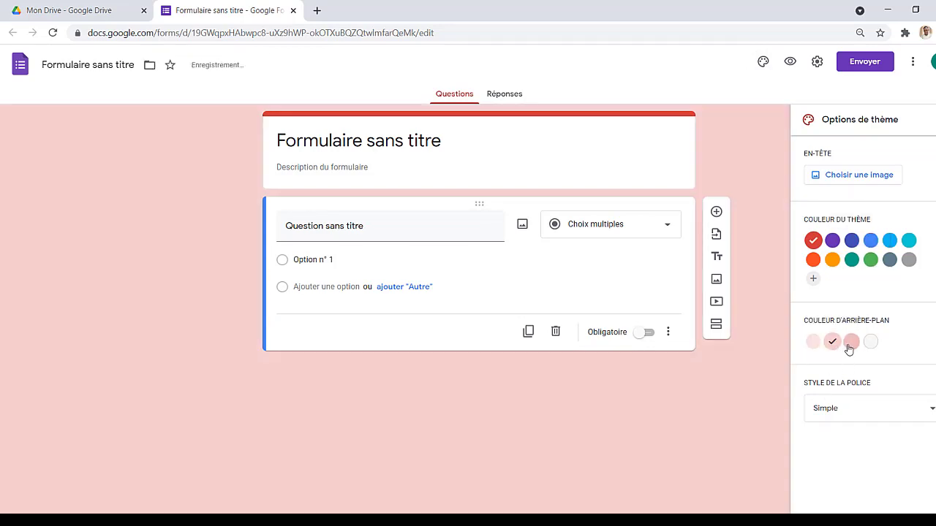
click(851, 342)
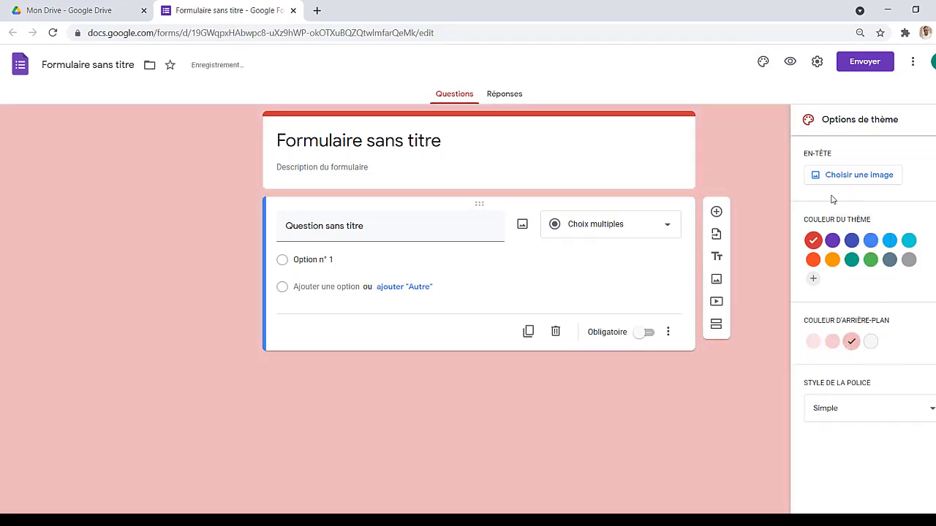
Insert the paintbrushes picture from the "Travail et école" themes as the form's header image.
click(844, 175)
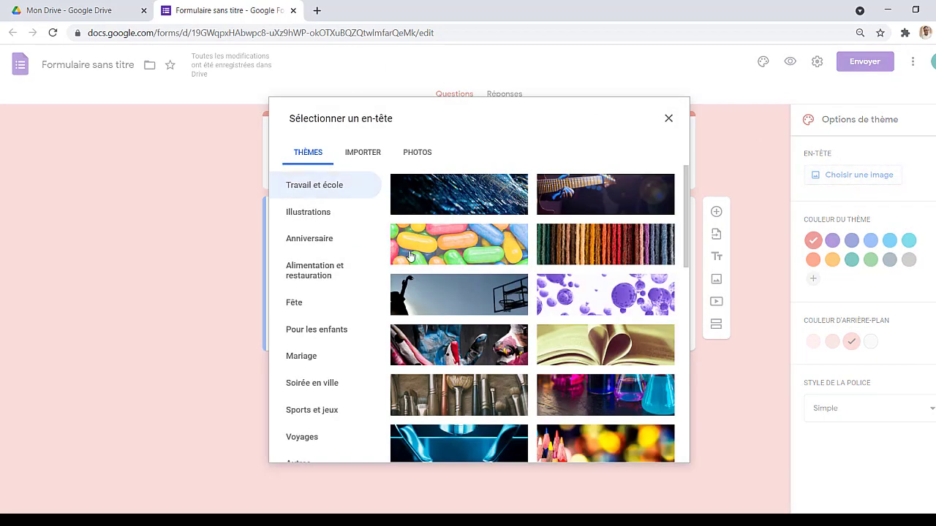
click(471, 387)
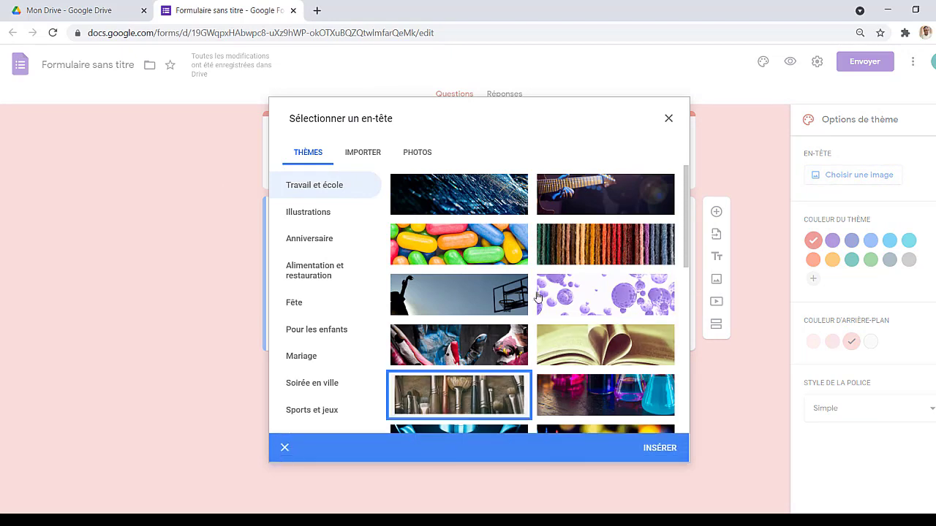
click(660, 449)
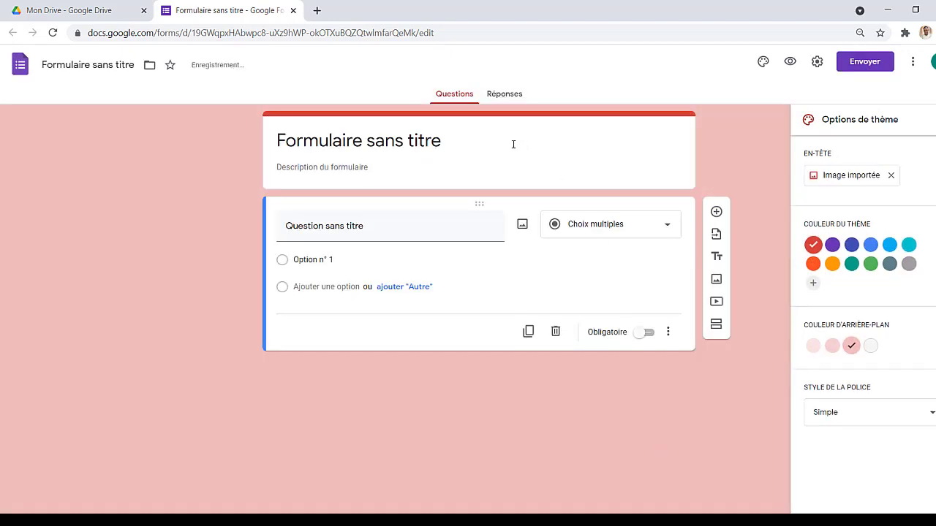
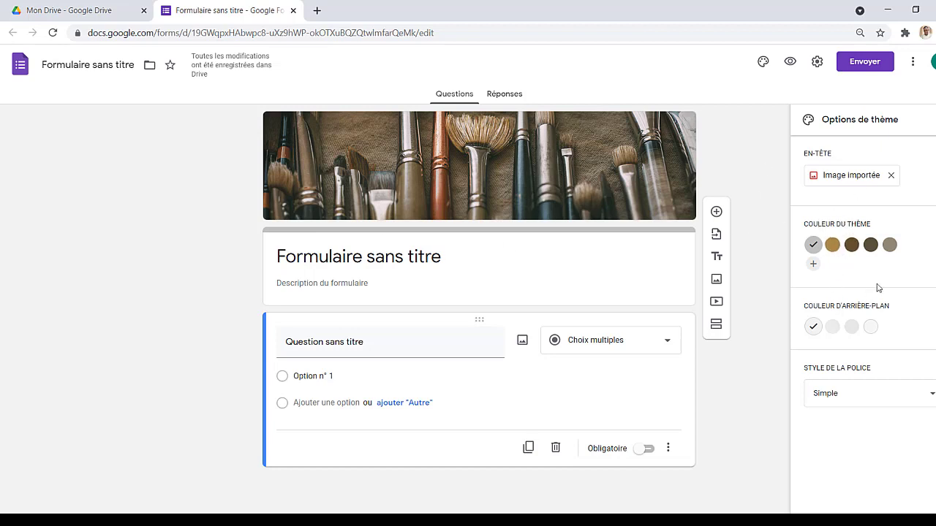
Try the third and fourth background shades, restore the first one, and close the theme options.
click(852, 327)
click(870, 326)
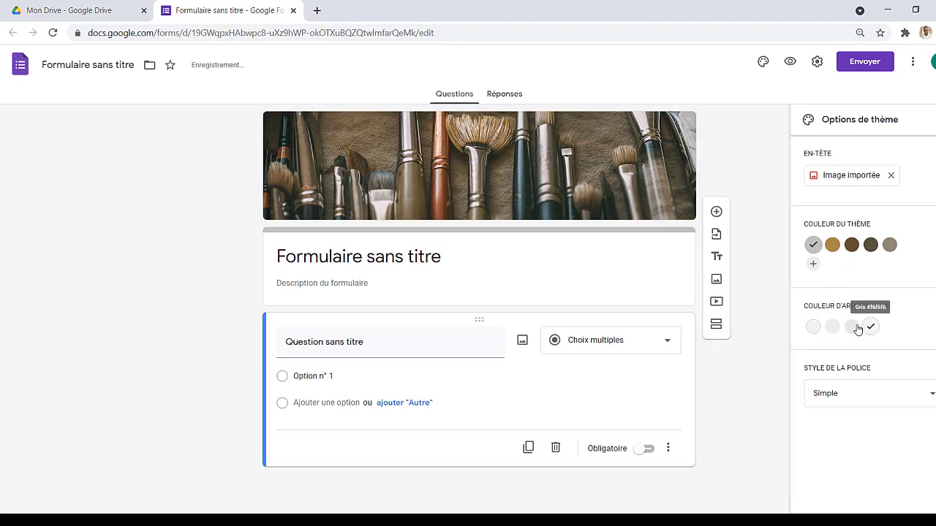
click(813, 327)
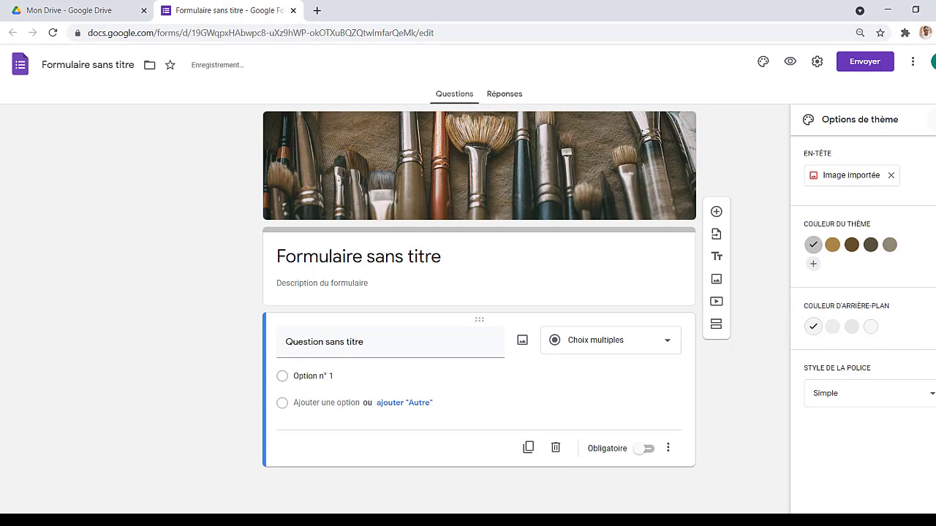
click(934, 119)
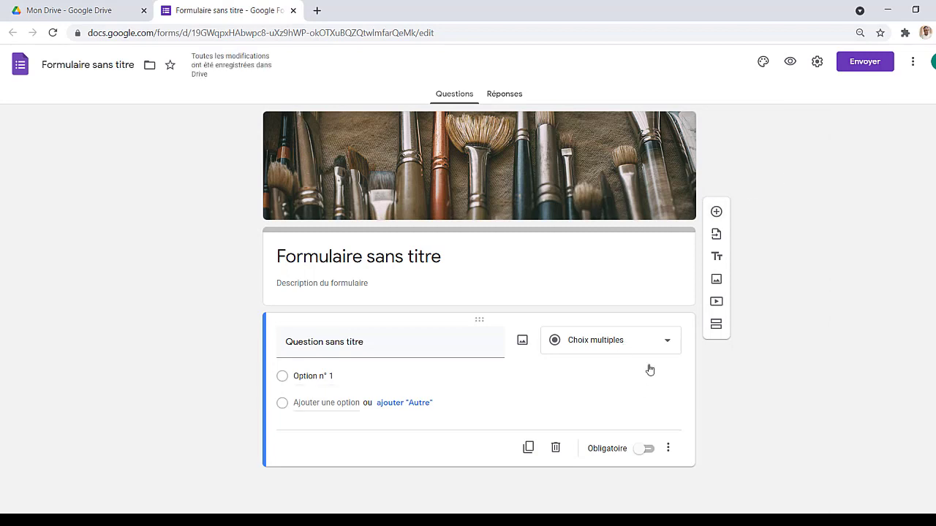
Change the form's title to "Formulaire de satisfaction des étudiants".
click(347, 343)
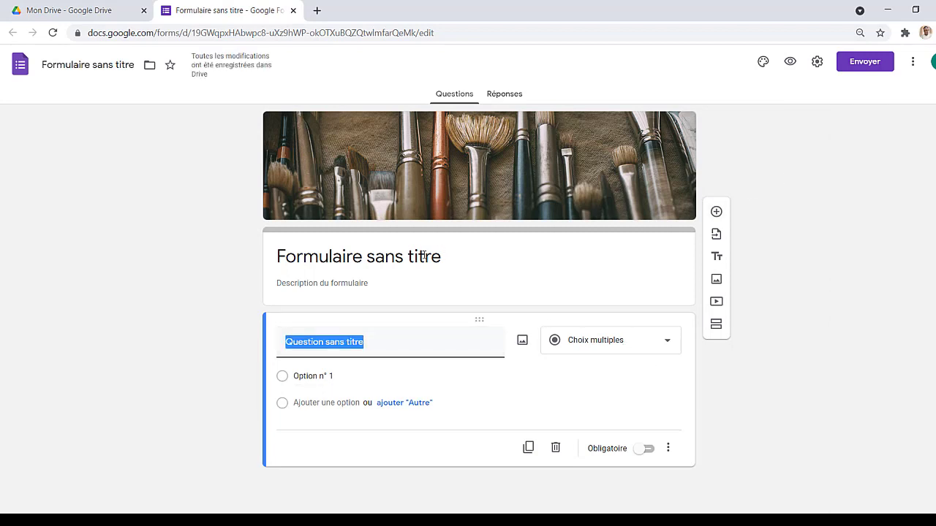
click(415, 257)
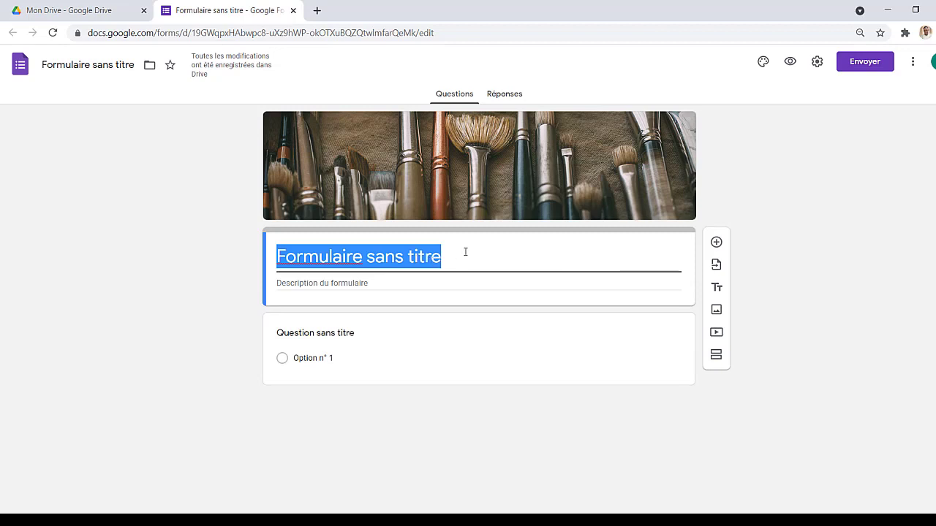
drag(465, 253, 365, 255)
text(d)
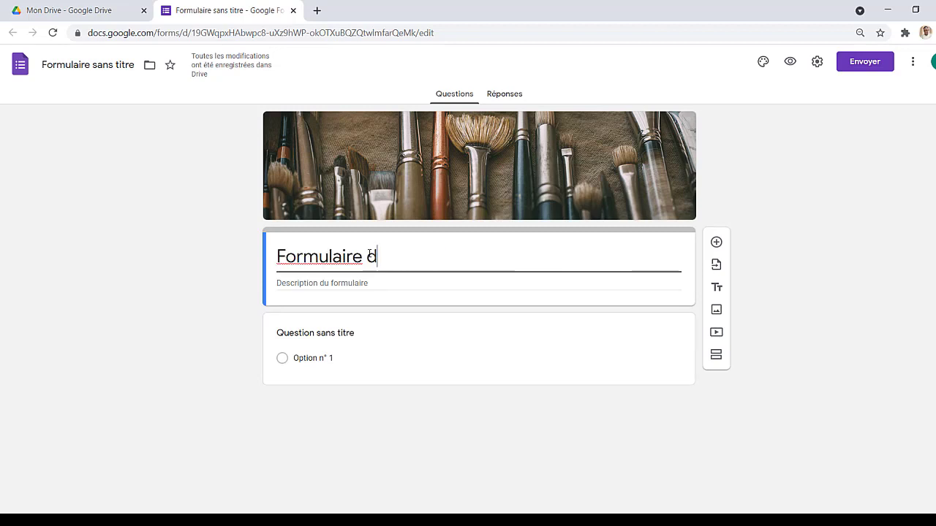
text(e satiss)
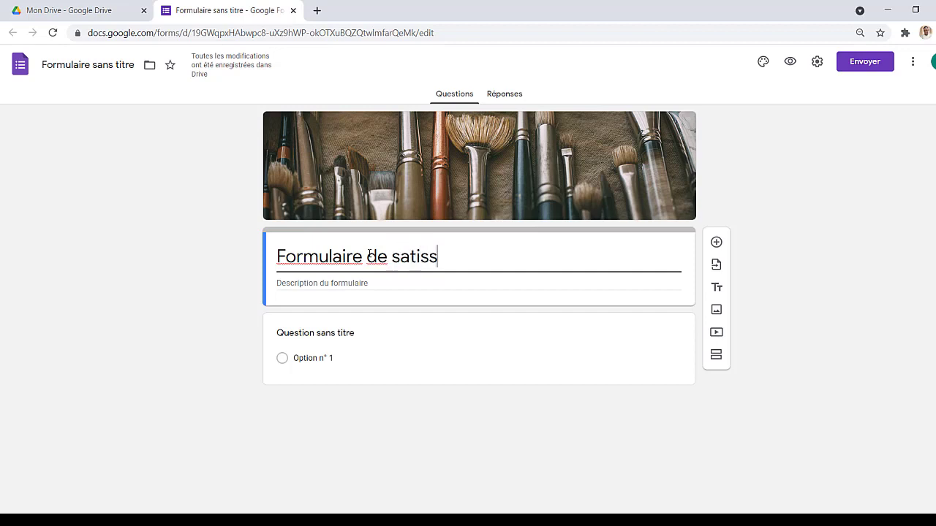
key(BackSpace)
text(factio)
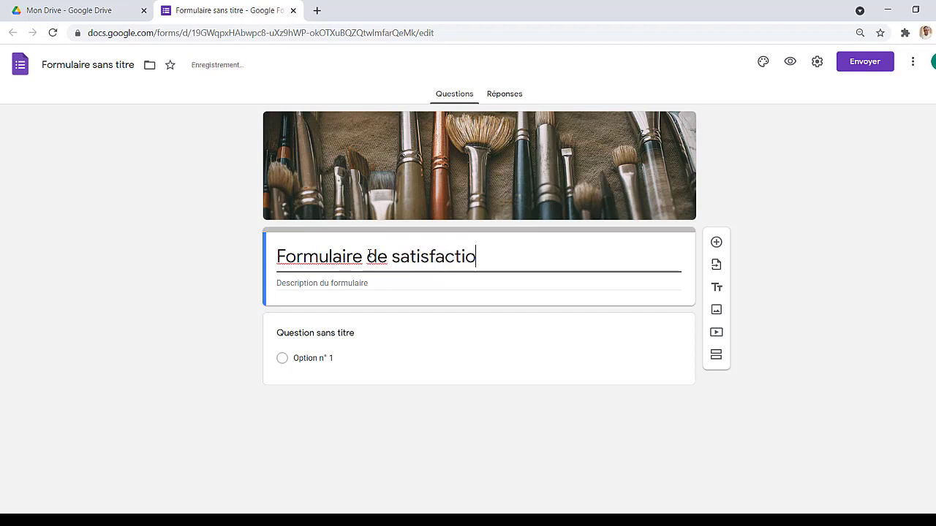
text(n des étud)
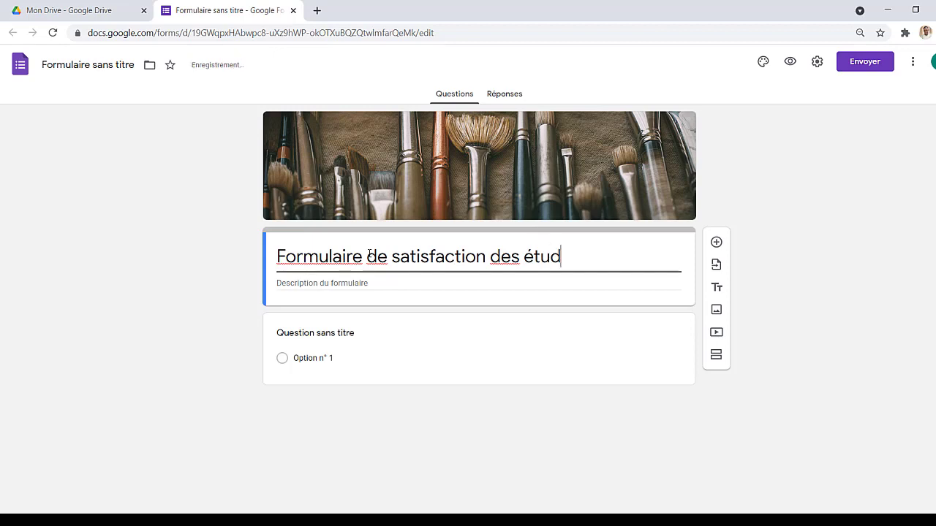
text(iants)
Word the first multiple-choice question as "Avez-vous participer à l'évenement".
click(347, 358)
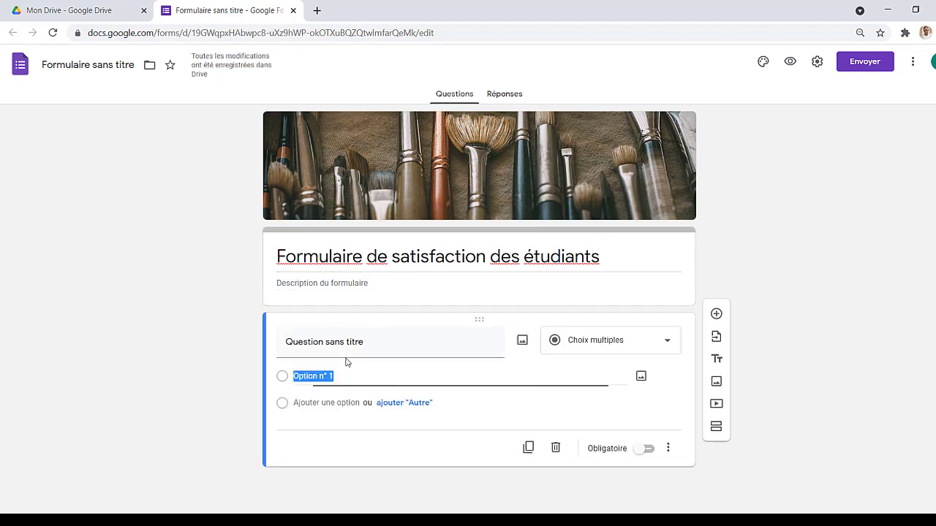
click(409, 351)
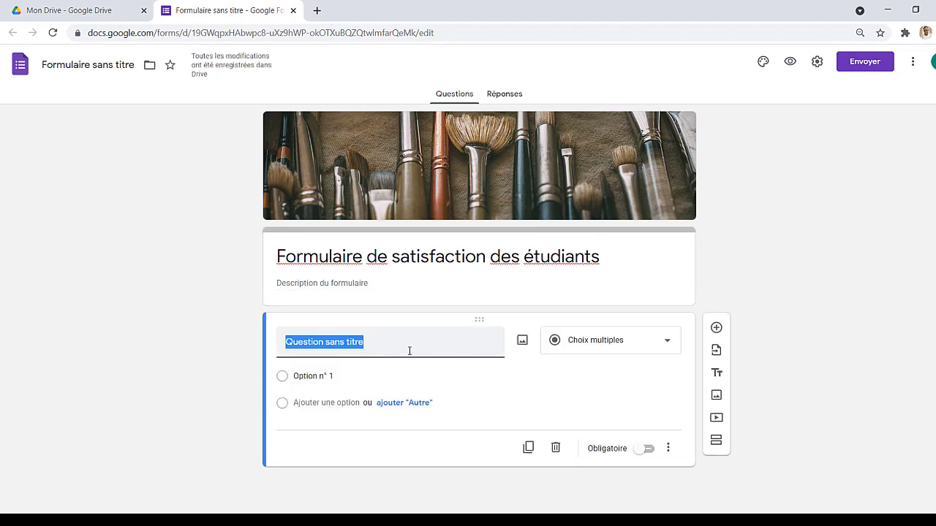
text(Avez)
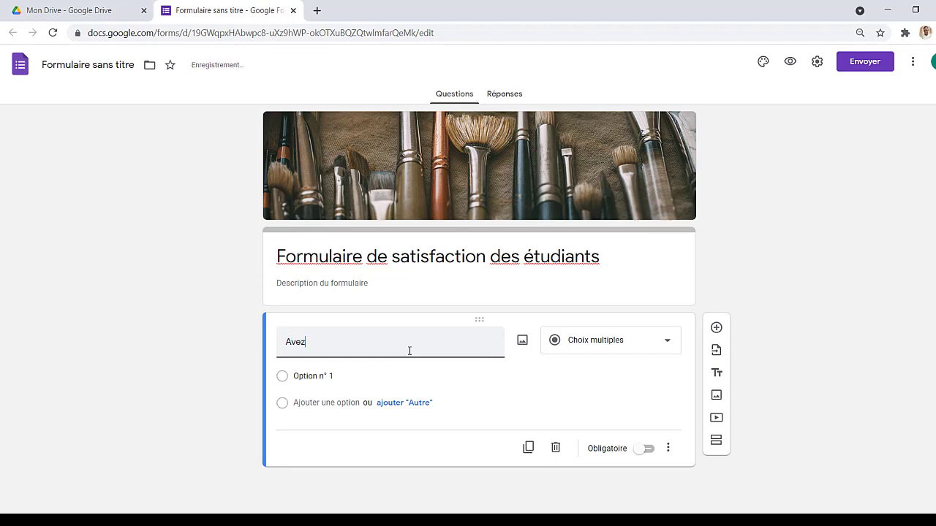
text(-vous participer à l'é)
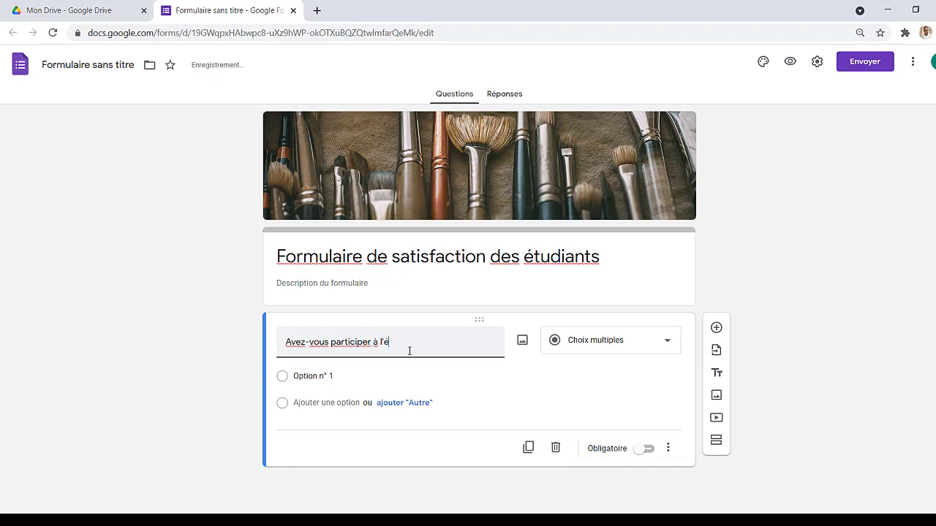
text(venement)
Give the attendance question the answers "Oui" and "Non", and look at its additional question options without applying any.
click(330, 376)
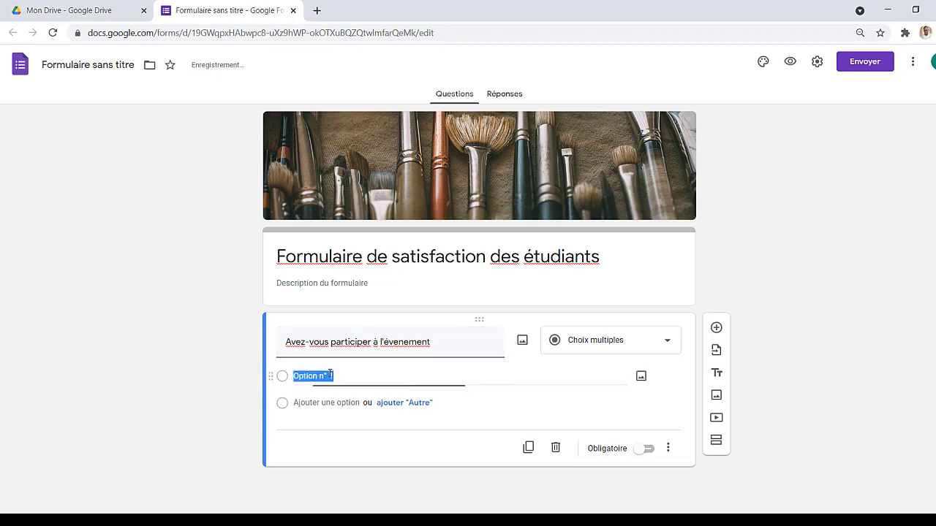
text(o)
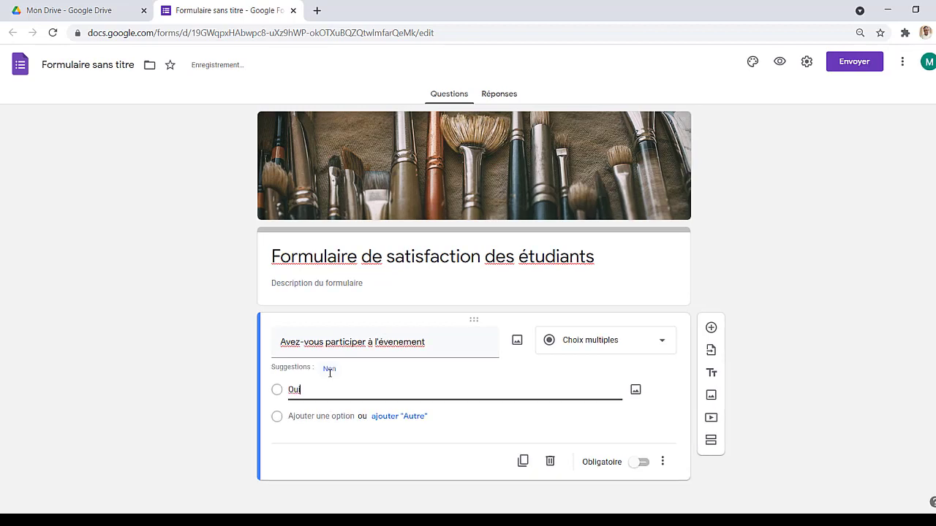
click(340, 416)
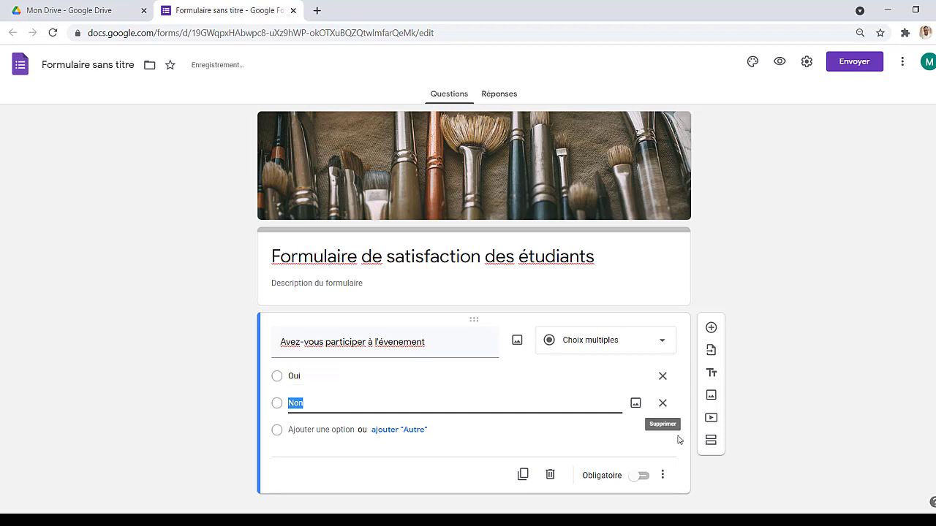
click(663, 476)
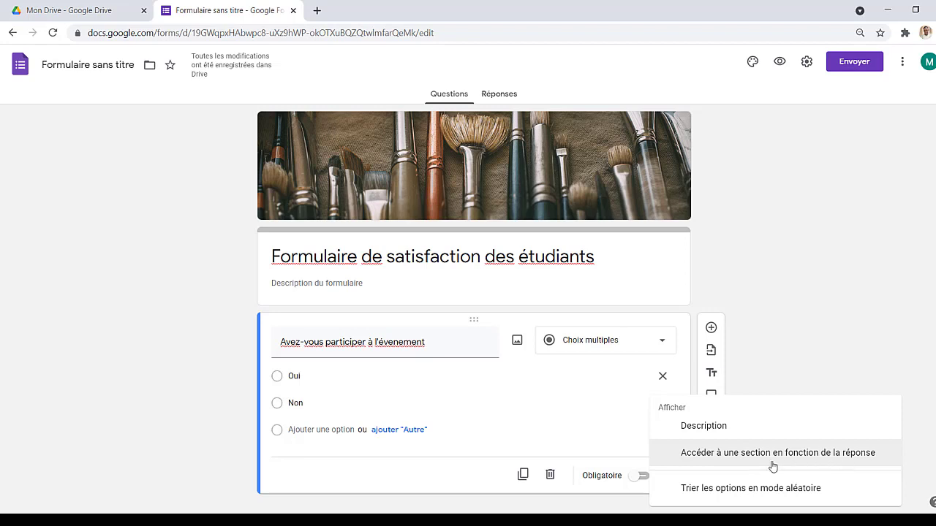
click(585, 435)
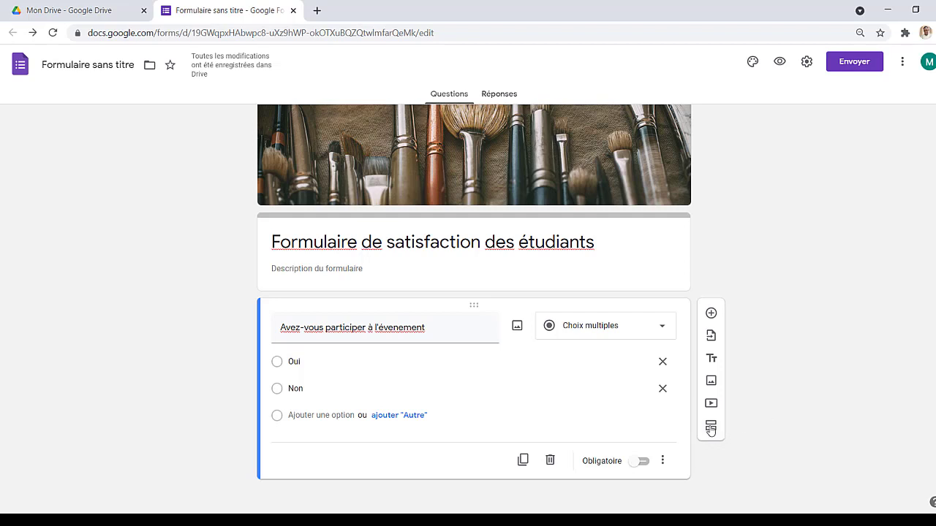
Add a second section titled "Vous y avez participer" with the description "Félicitation".
click(711, 426)
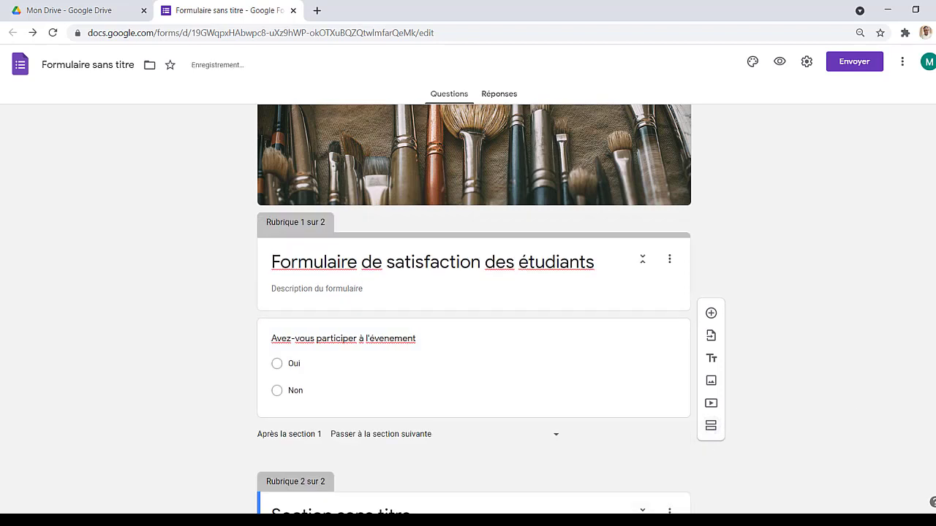
click(327, 427)
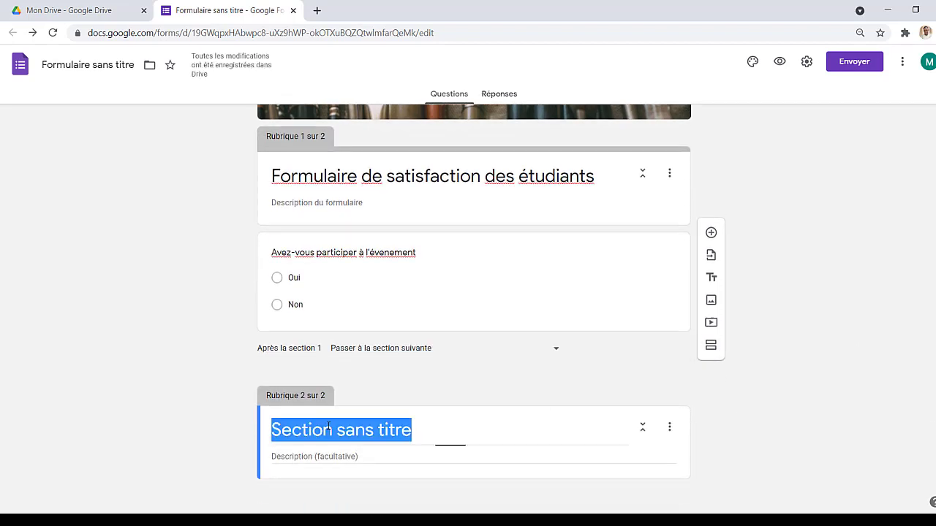
text(V)
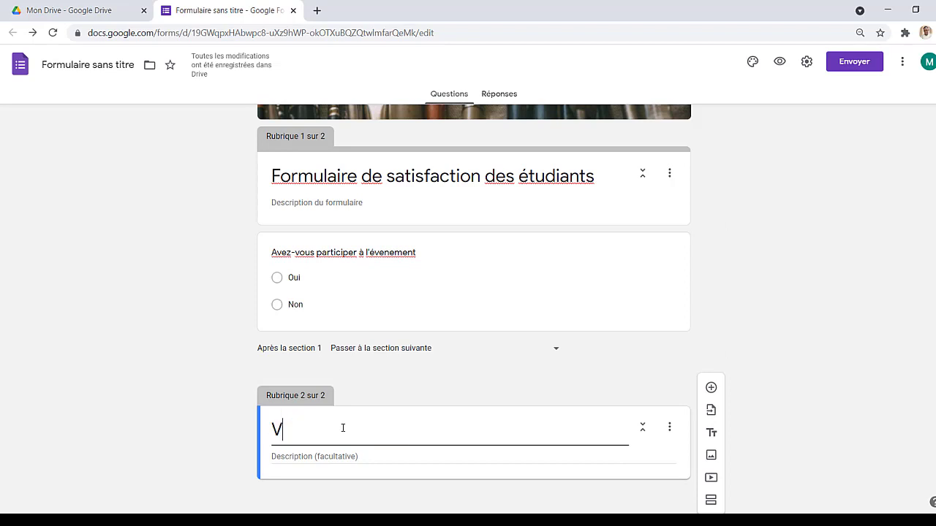
text(ous y ave)
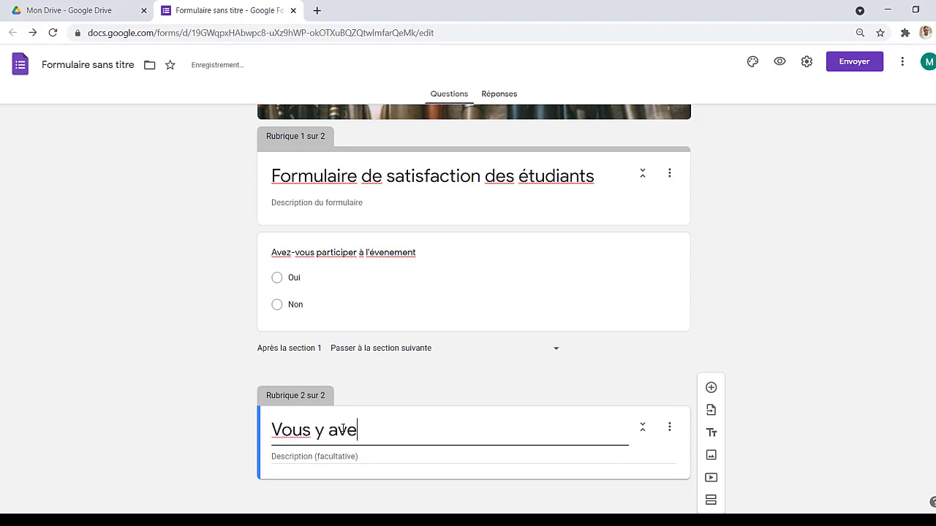
text(z participer)
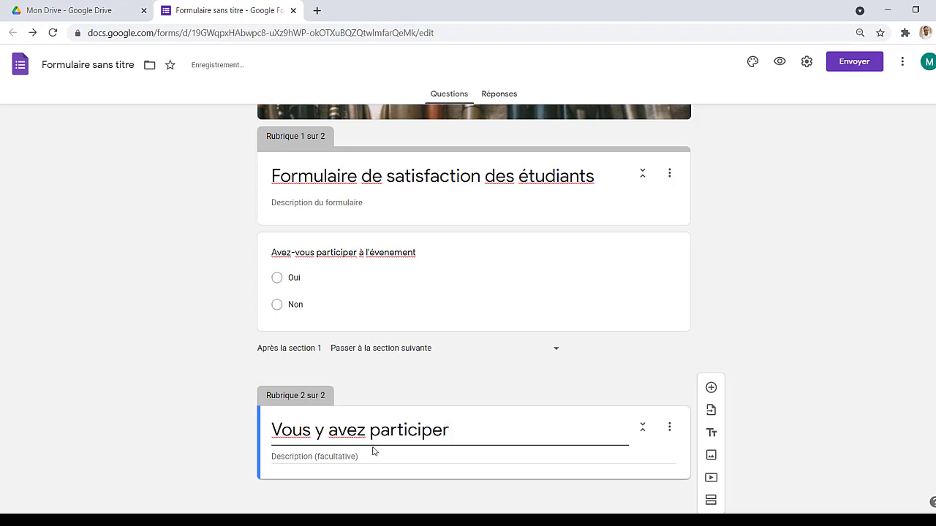
click(408, 457)
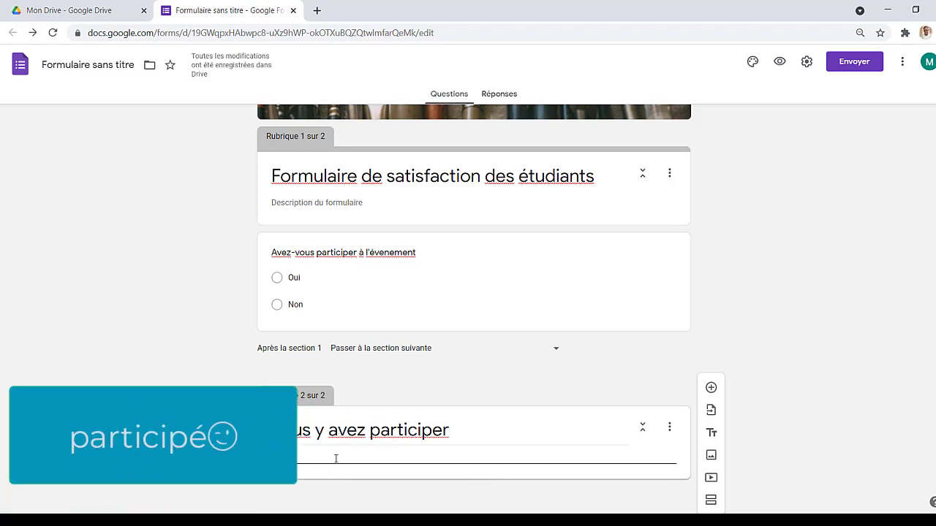
text(tion)
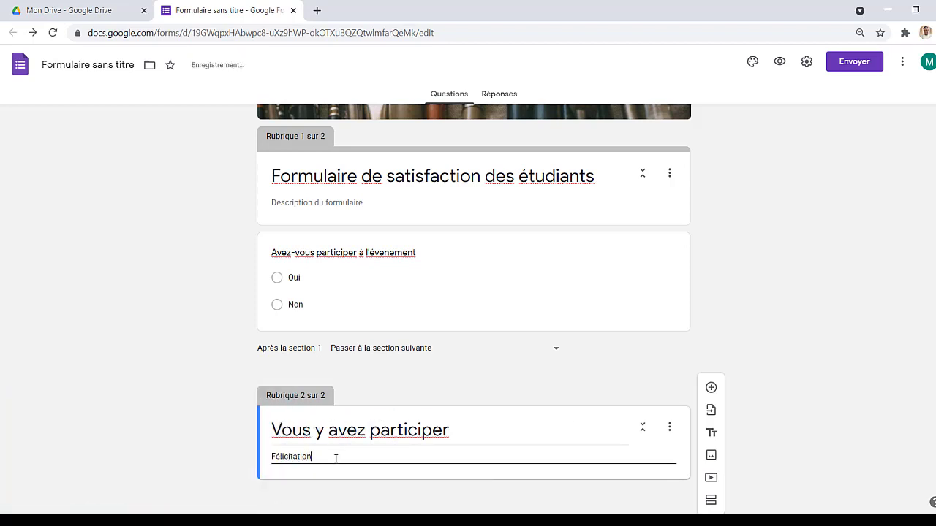
Add the question "Qu'est-ce qui a particulièrement retenu votre attention" to the second section as a "Réponse courte" question.
click(712, 388)
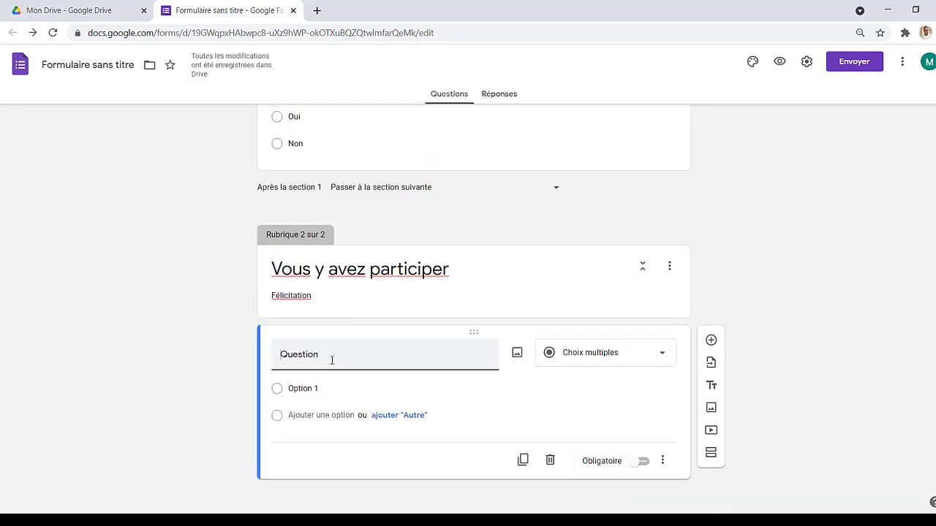
text(Qu'est)
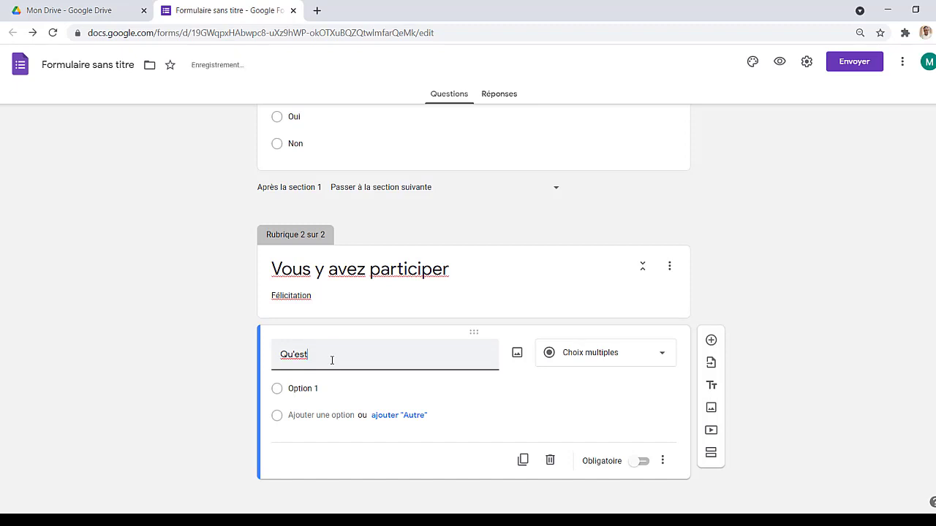
text(-ce qui a )
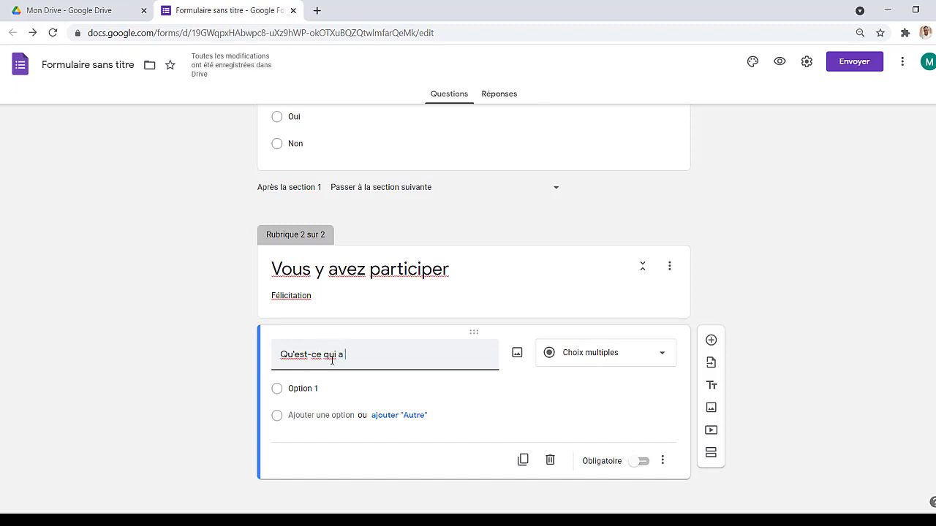
text(particulièrement )
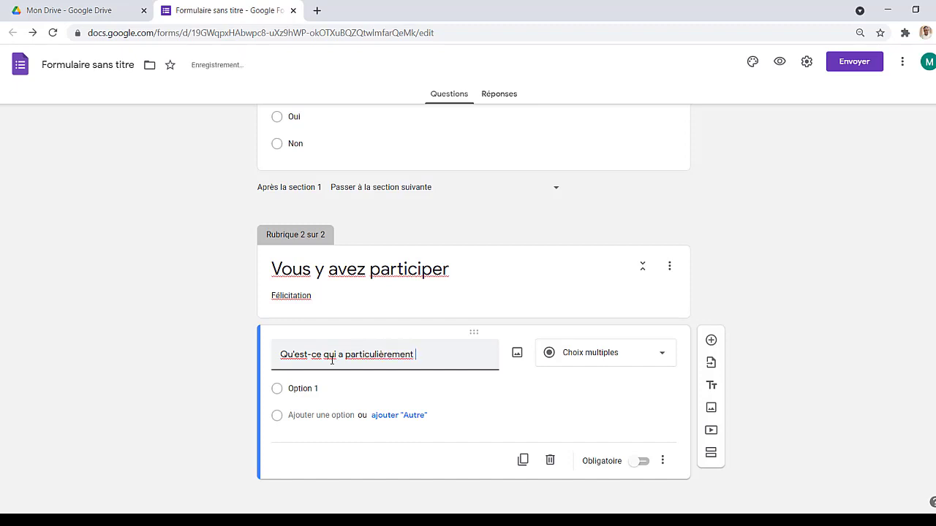
text(retenu votre attention)
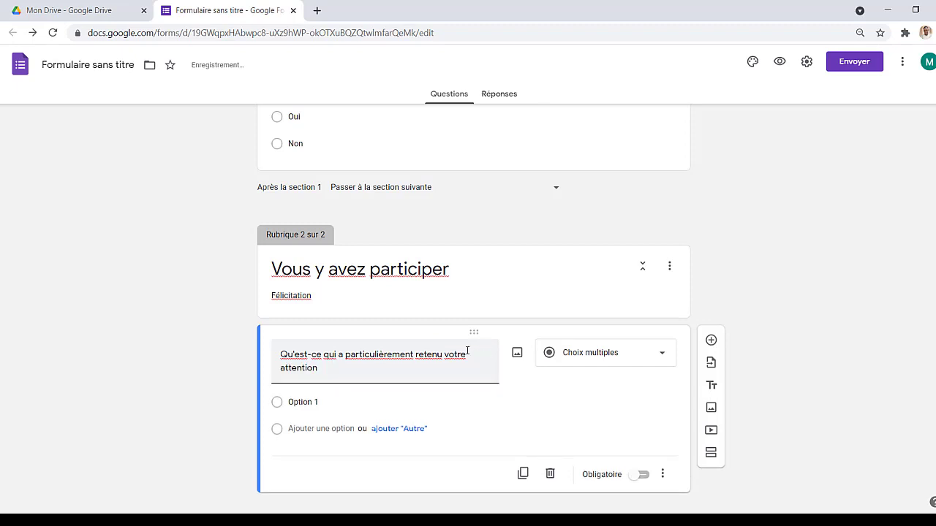
click(656, 355)
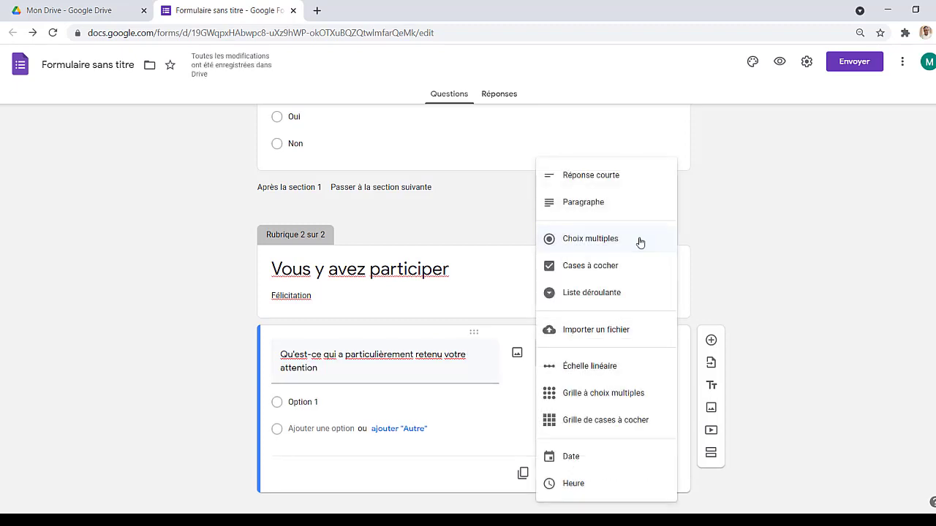
click(599, 176)
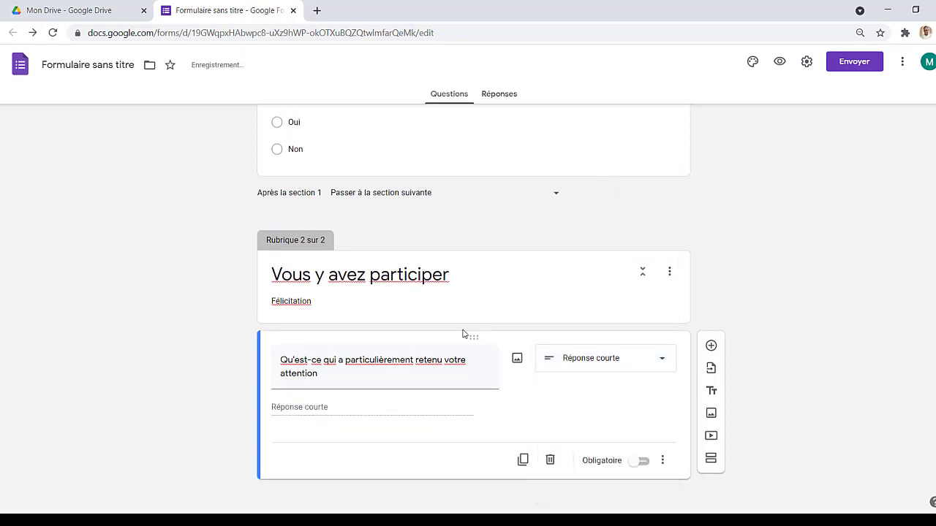
Add a third section titled "Vous n'y avez pas participer" after the attention question.
click(710, 459)
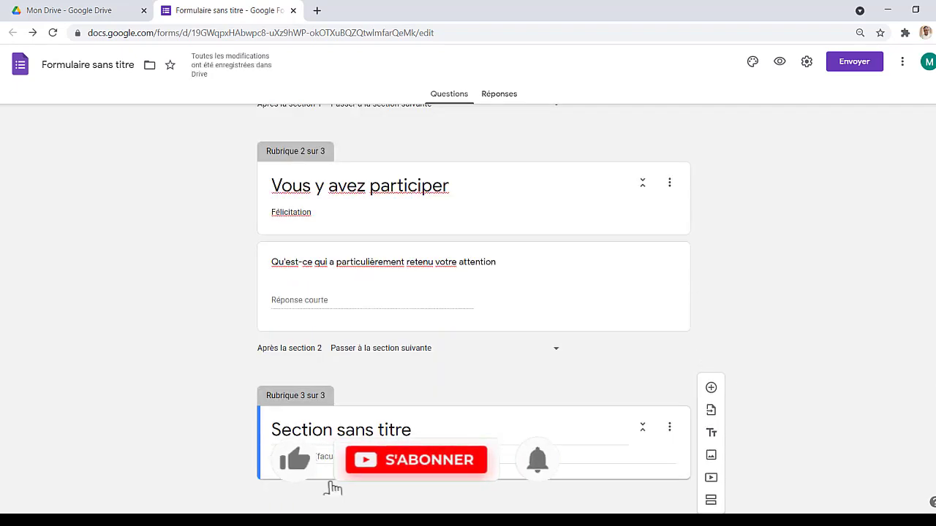
scroll(473, 292, up, 5)
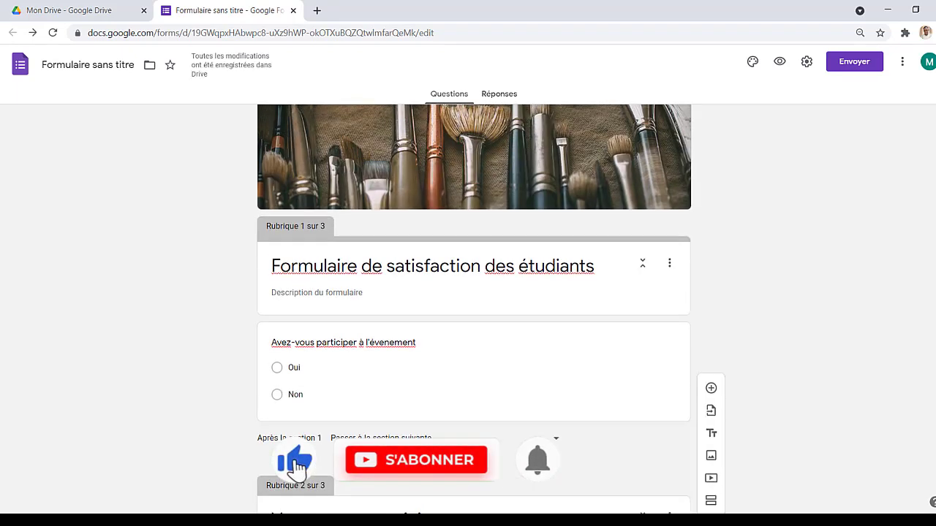
scroll(473, 307, down, 5)
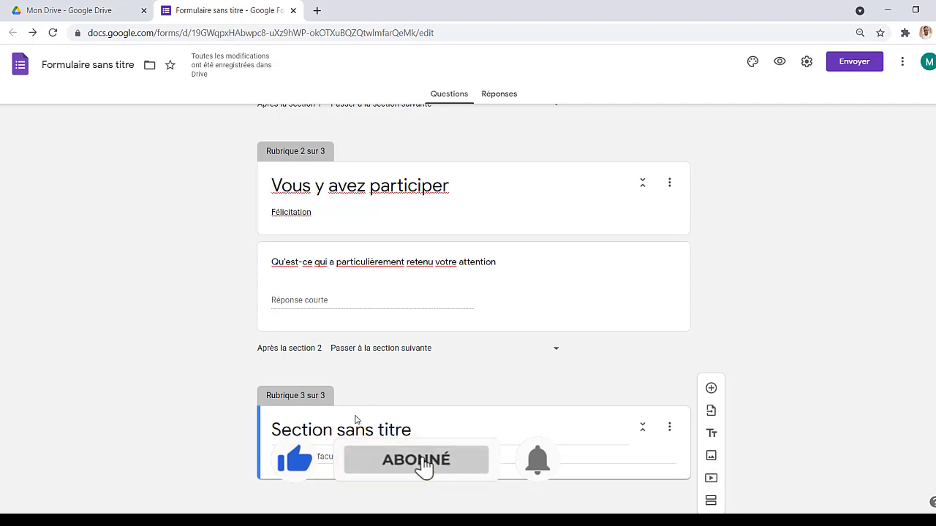
triple_click(413, 435)
text(B)
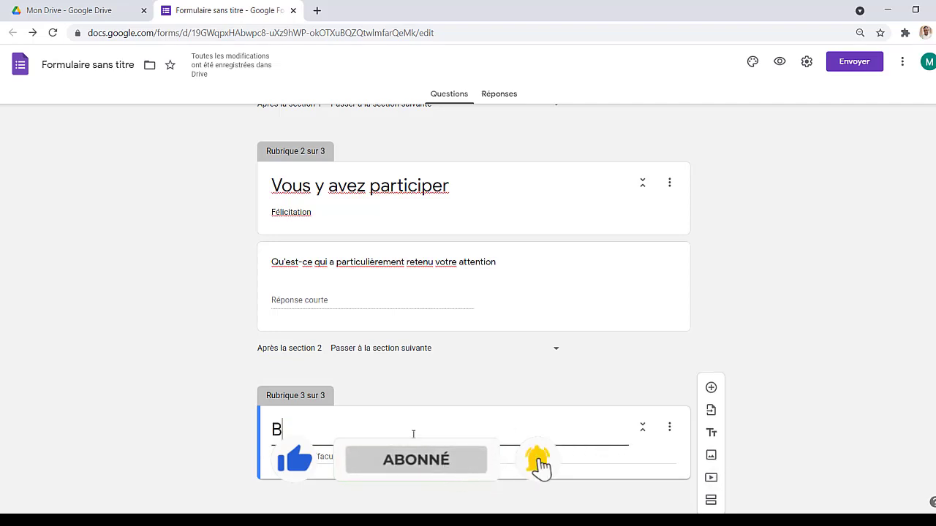
key(BackSpace)
text(Vou)
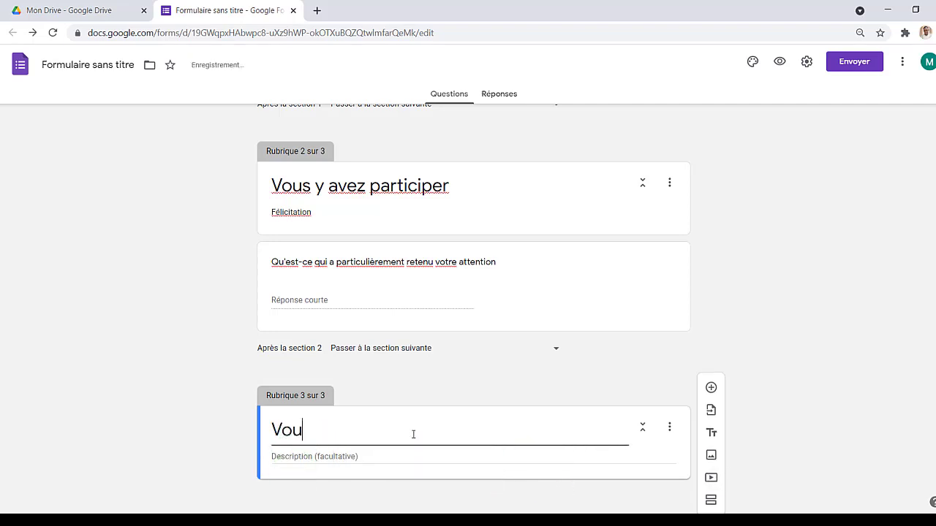
text(s n'y avez pas pa)
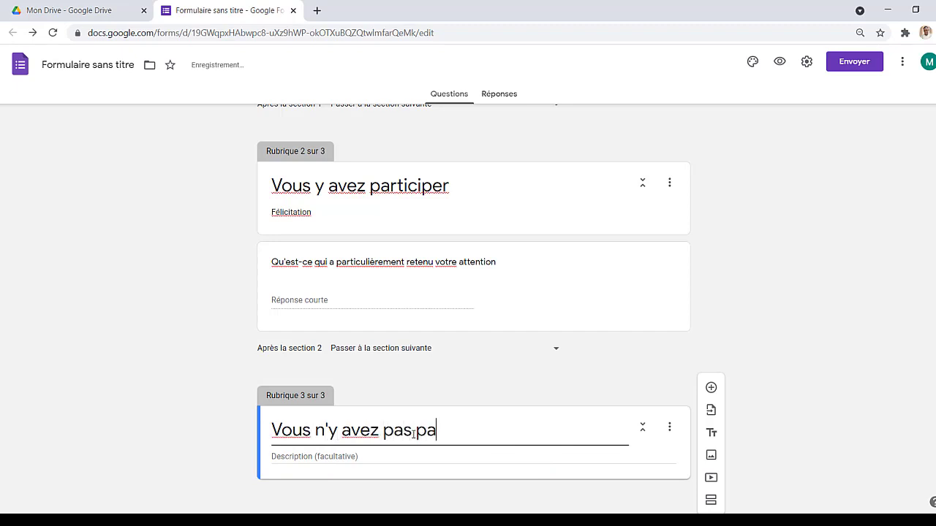
text(rticip)
text(er)
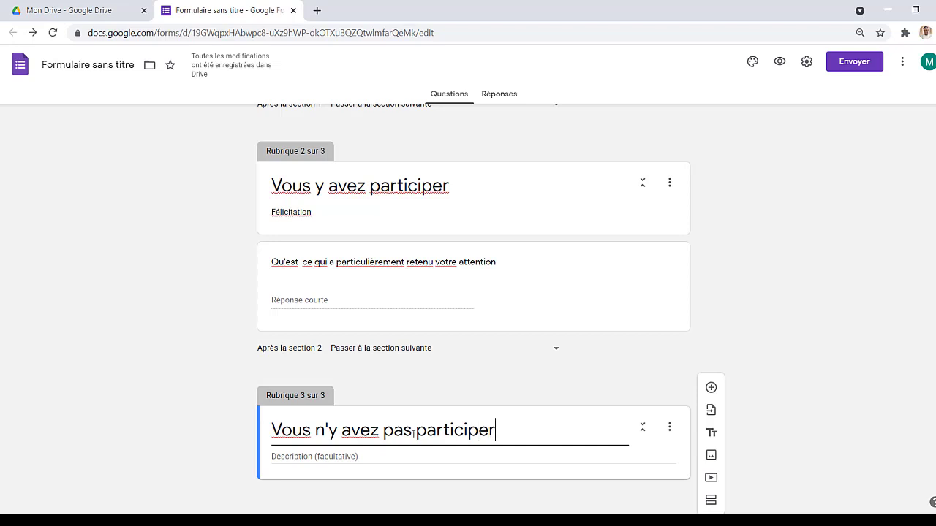
Add the question "Qu'est-ce qui vous bloque" to the third section as a "Réponse courte" question.
click(712, 390)
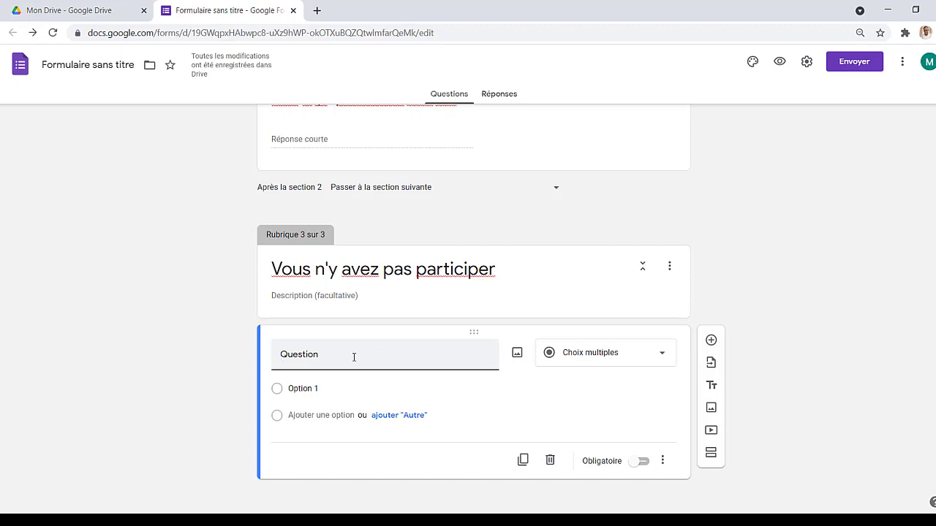
text(Qu'est-ce)
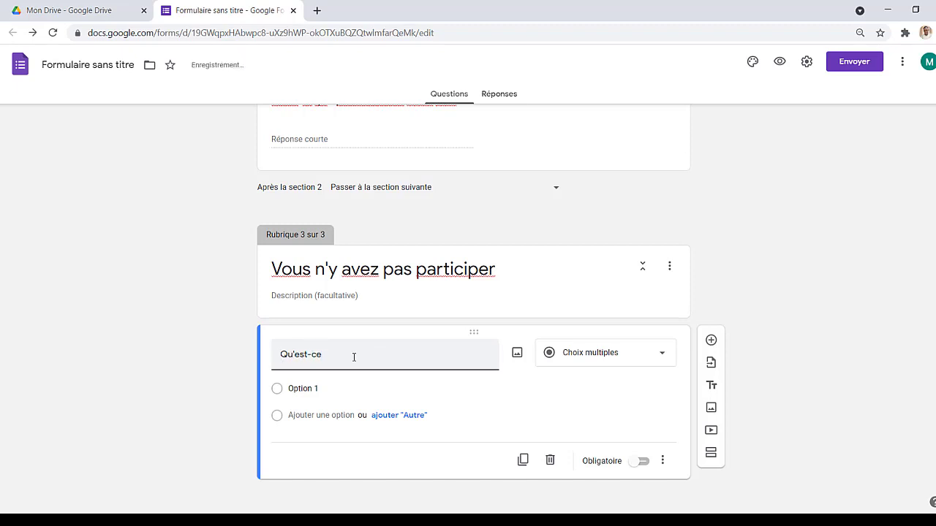
text( qui vous bloque)
click(307, 389)
click(658, 356)
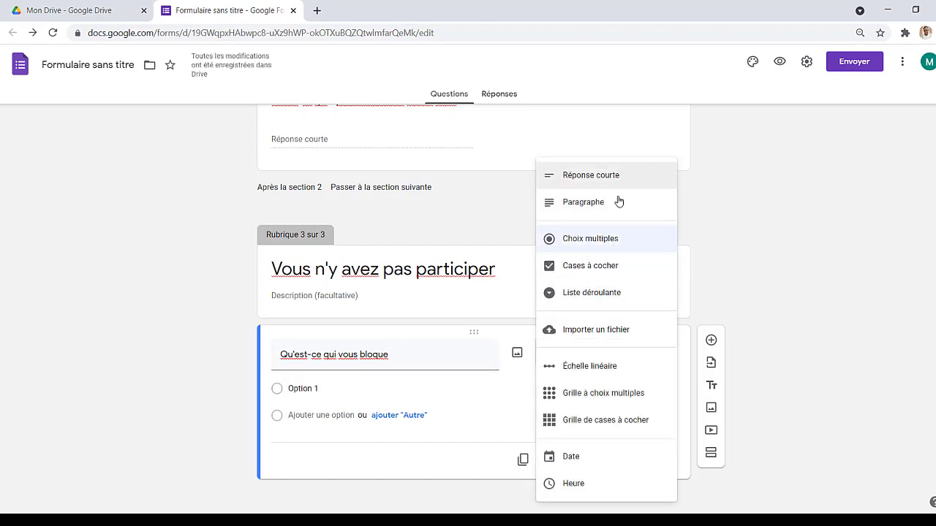
click(592, 182)
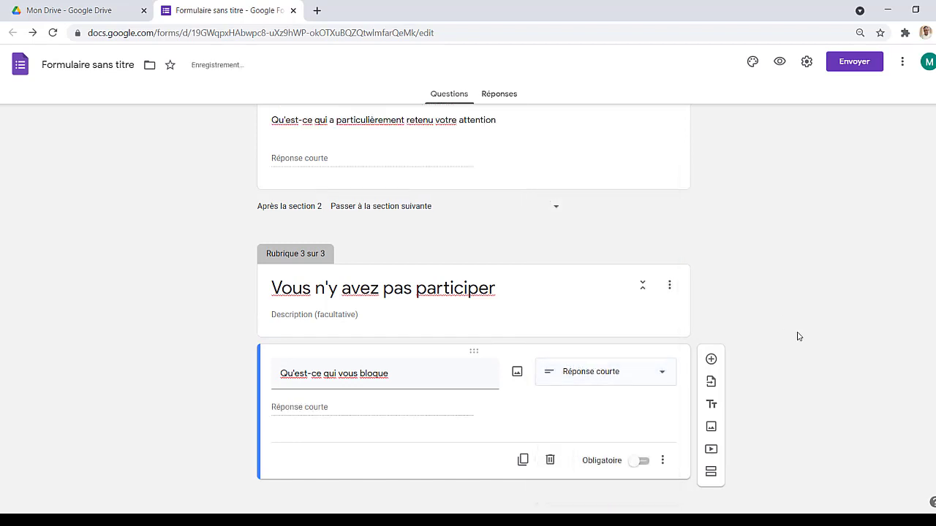
Enable "Accéder à une section en fonction de la réponse" for the question "Avez-vous participer à l'évenement".
scroll(650, 217, up, 3)
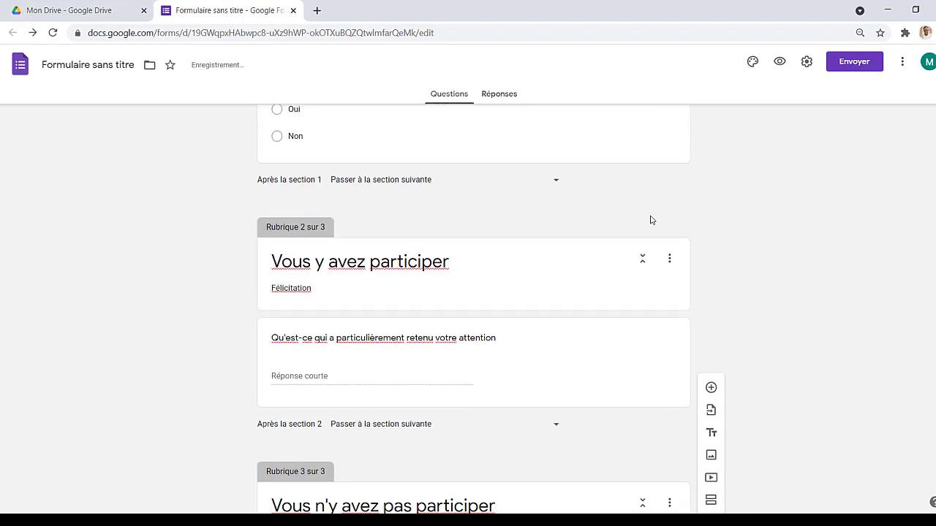
scroll(707, 163, up, 2)
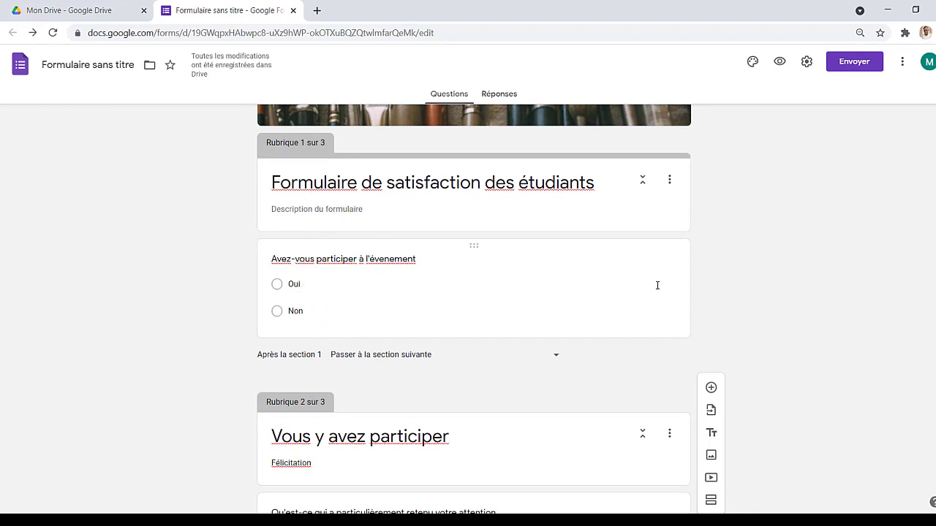
click(682, 322)
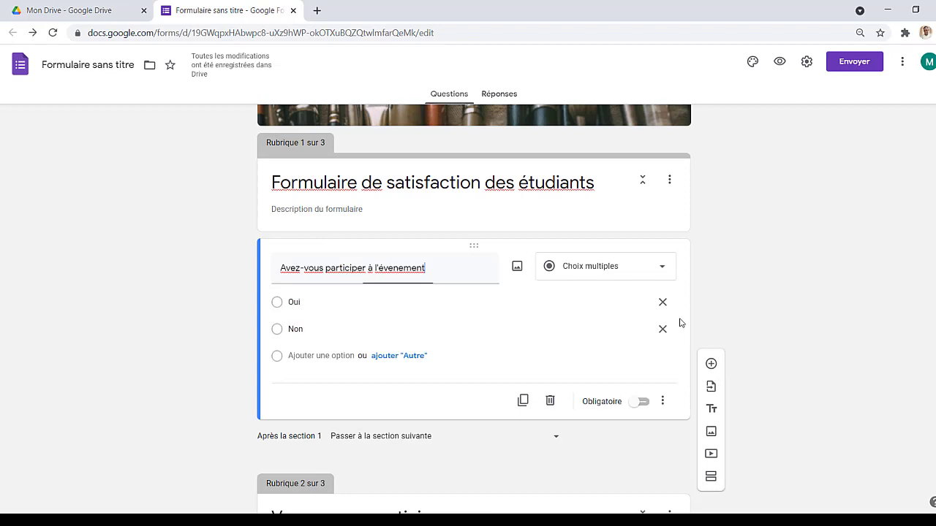
click(663, 402)
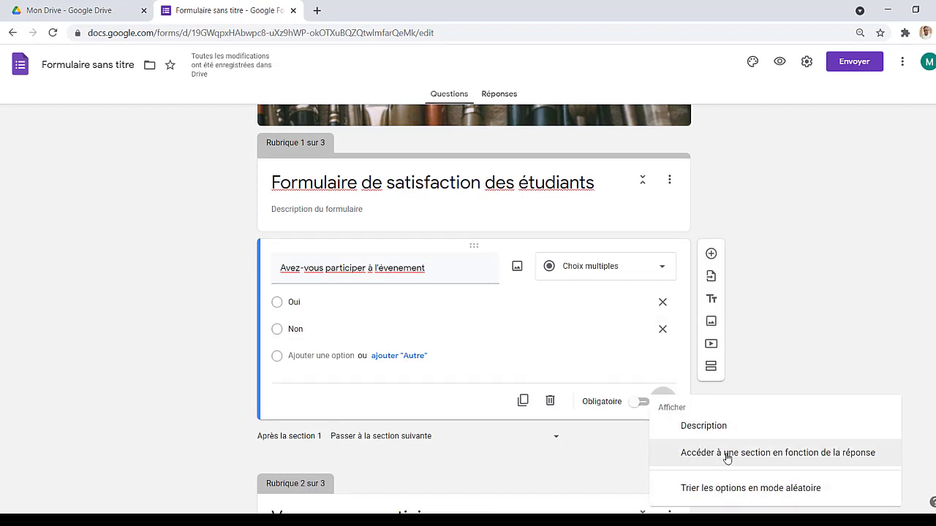
click(828, 453)
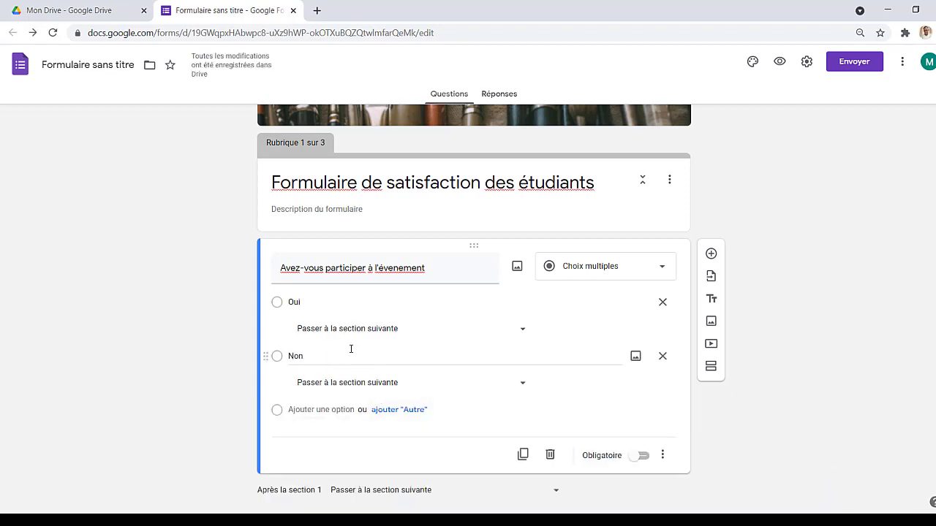
Route the answer "Oui" to page 2 (Vous y avez participer) and "Non" to page 3 (Vous n'y avez pas participer).
click(522, 330)
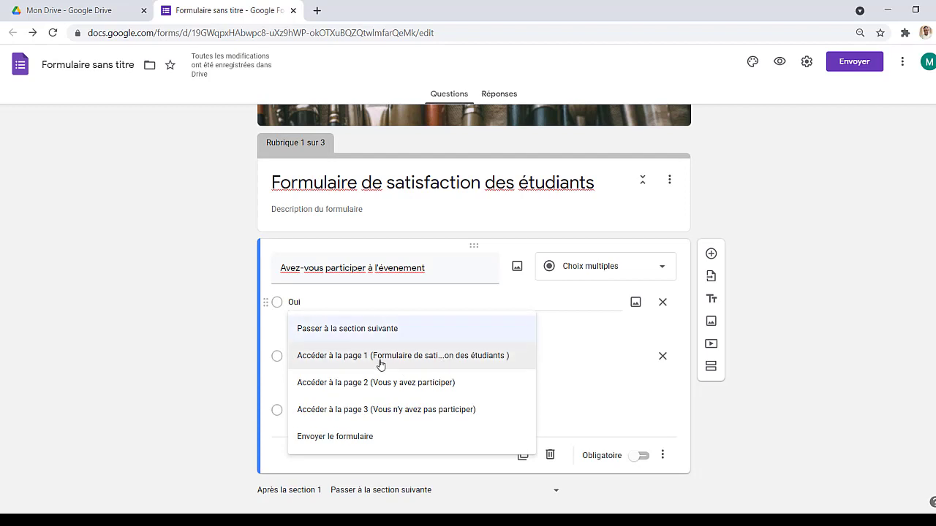
click(421, 392)
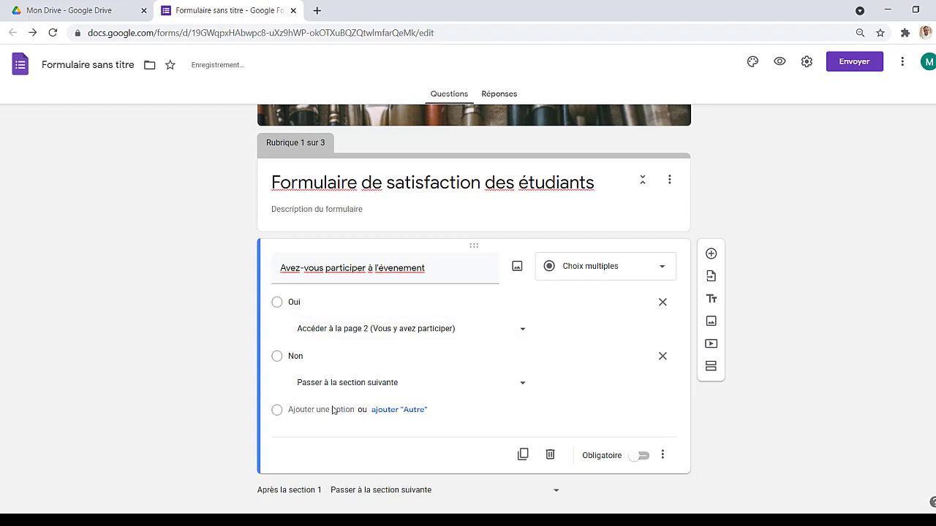
click(517, 384)
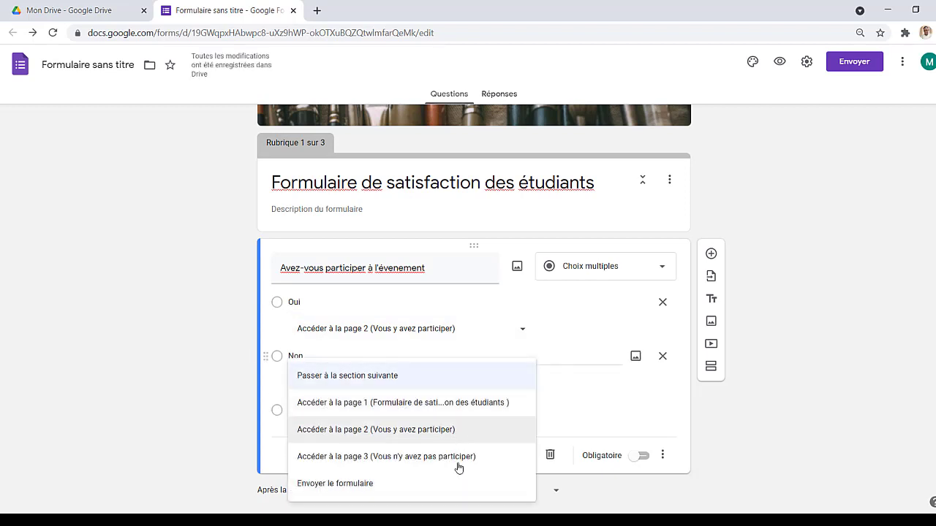
click(429, 458)
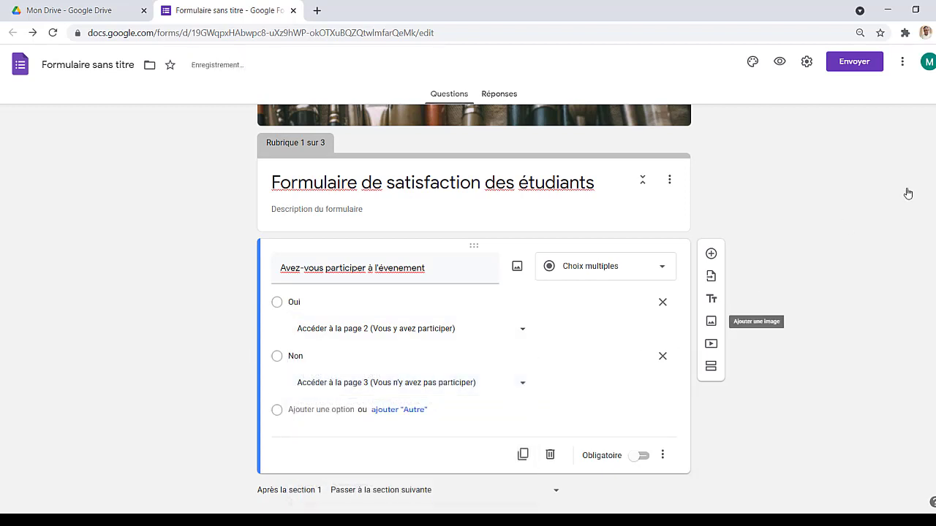
Preview the form and test the "Non" answer by continuing to its section.
click(780, 64)
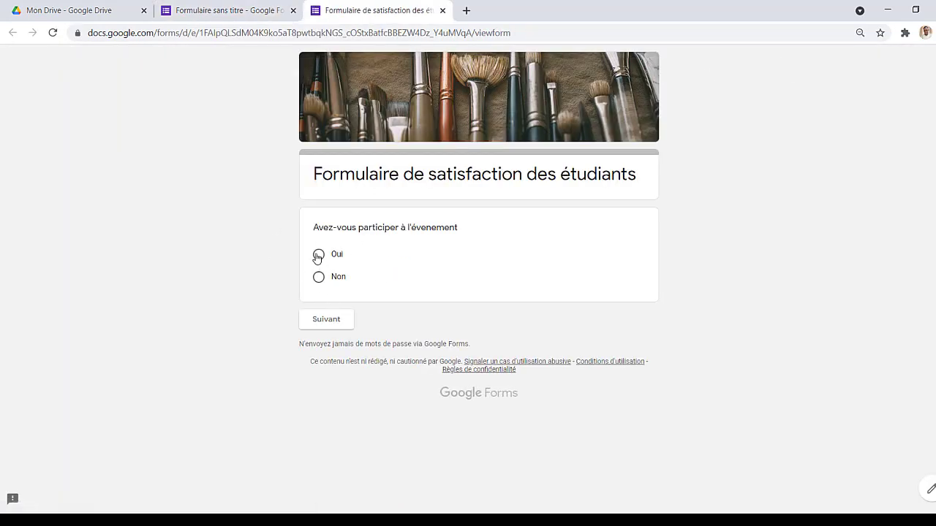
click(318, 275)
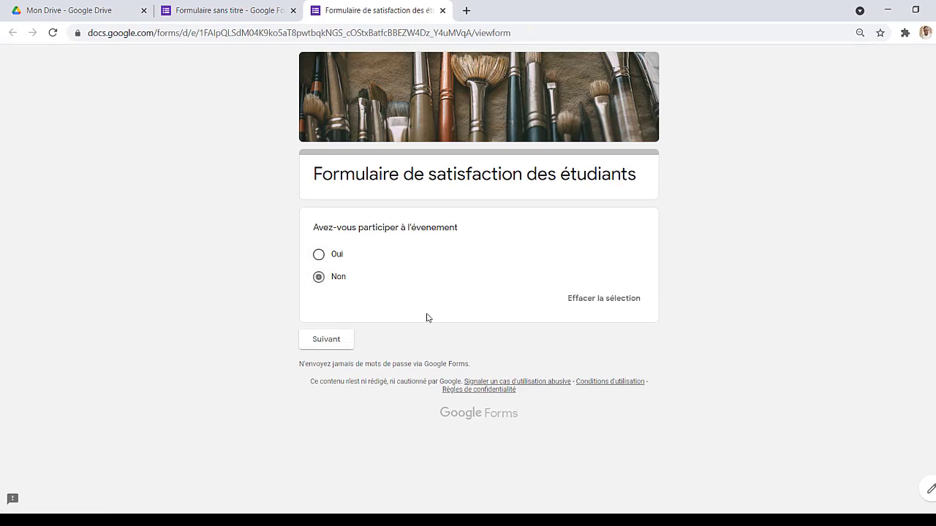
click(344, 345)
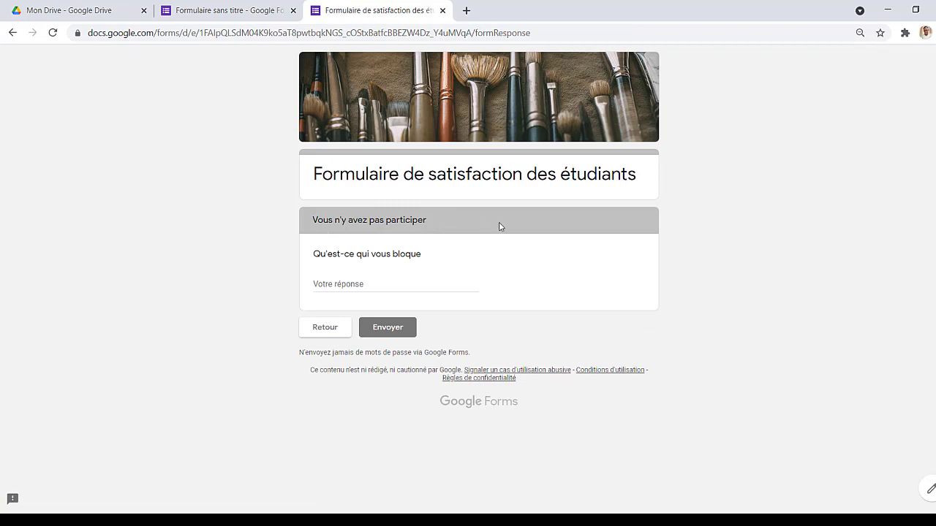
Return to the attendance question, answer "Oui" instead, continue to its section and begin a reply to the attention question with "Le".
click(325, 334)
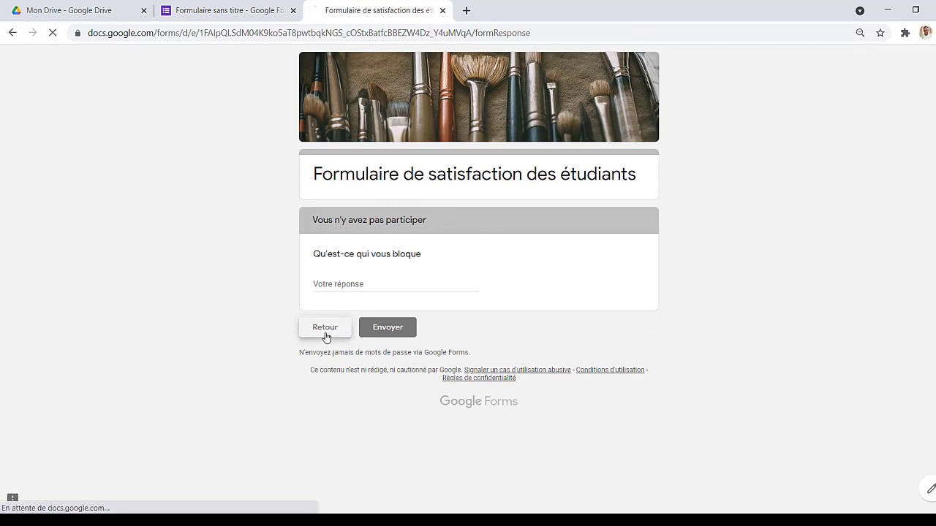
click(331, 279)
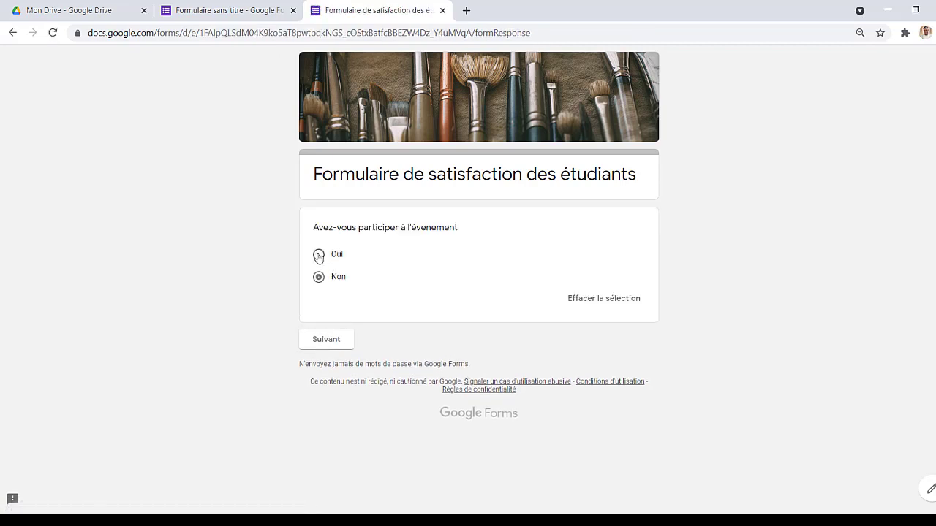
click(319, 256)
click(334, 341)
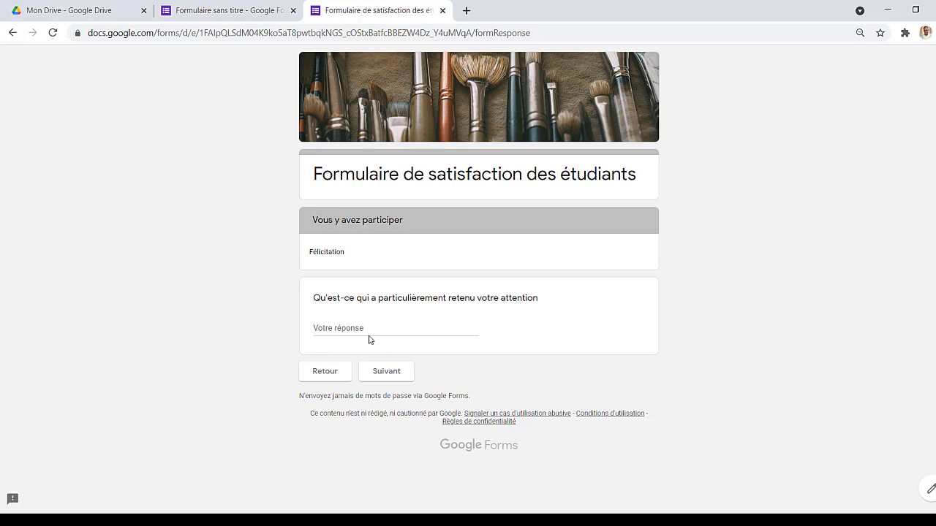
click(344, 327)
text(Le)
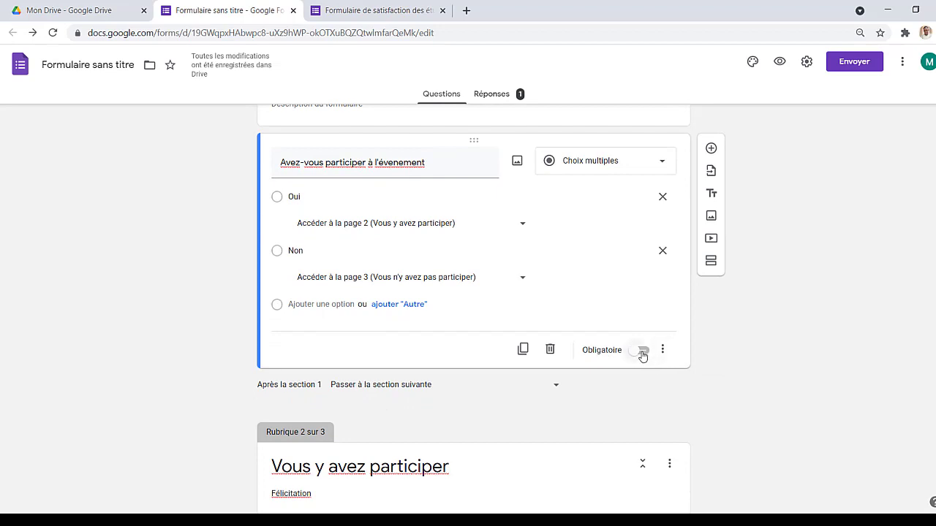
Make the attendance question mandatory in the form editor and preview the form again.
click(642, 354)
click(779, 67)
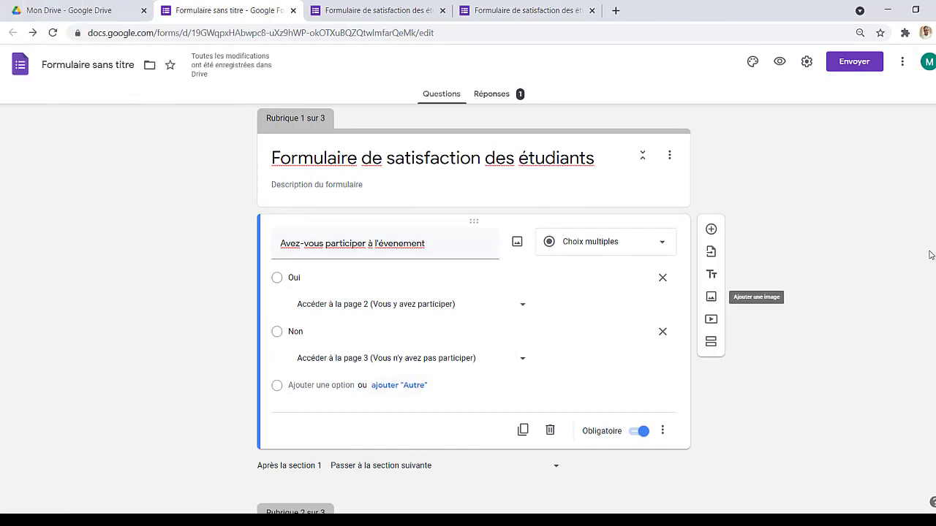
scroll(474, 308, up, 2)
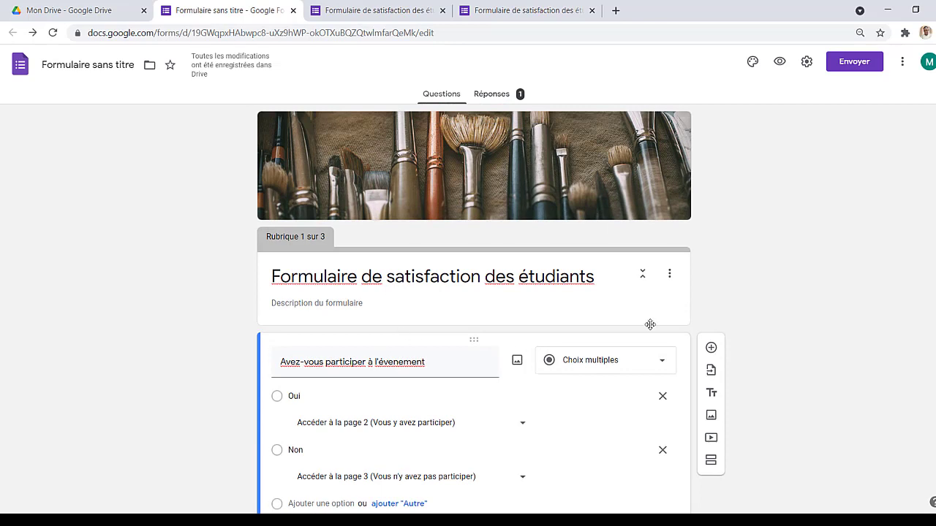
Look at the form's e-mail sending options and its collaborator settings, and close them without adding anyone.
click(856, 63)
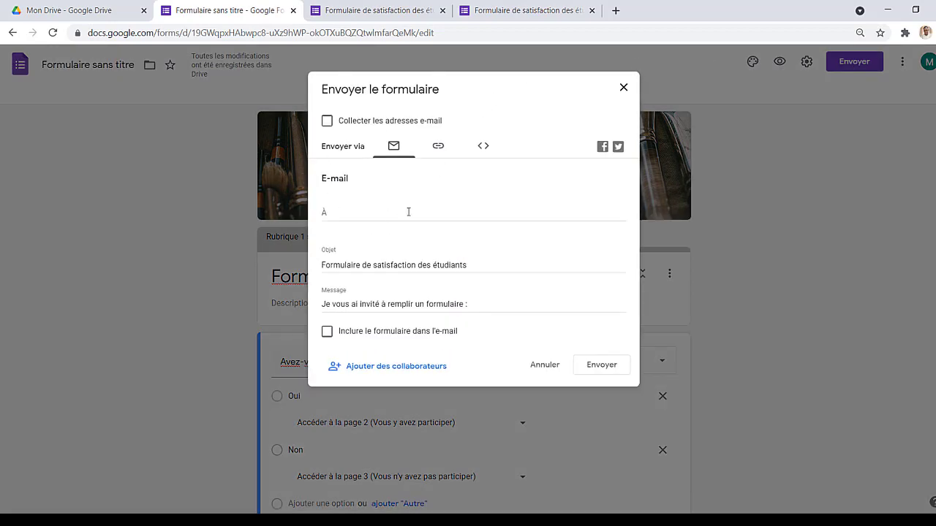
click(332, 212)
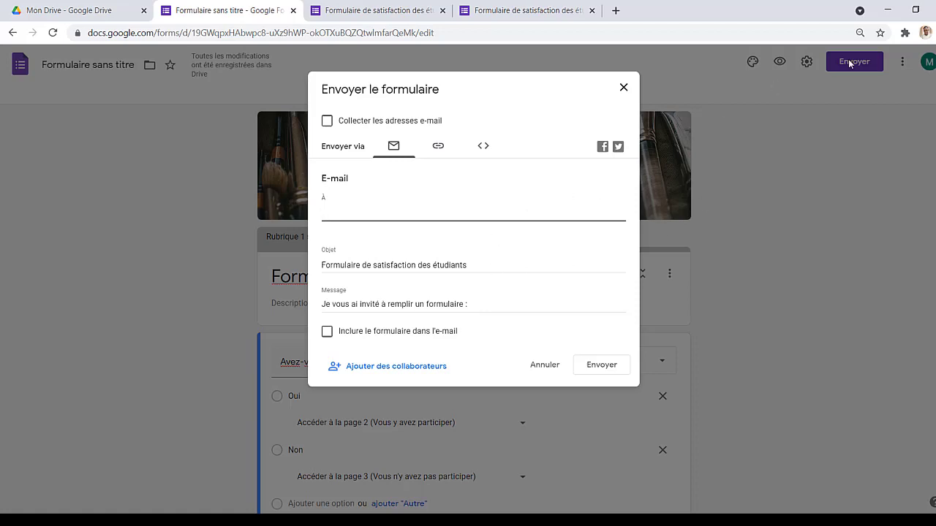
click(408, 367)
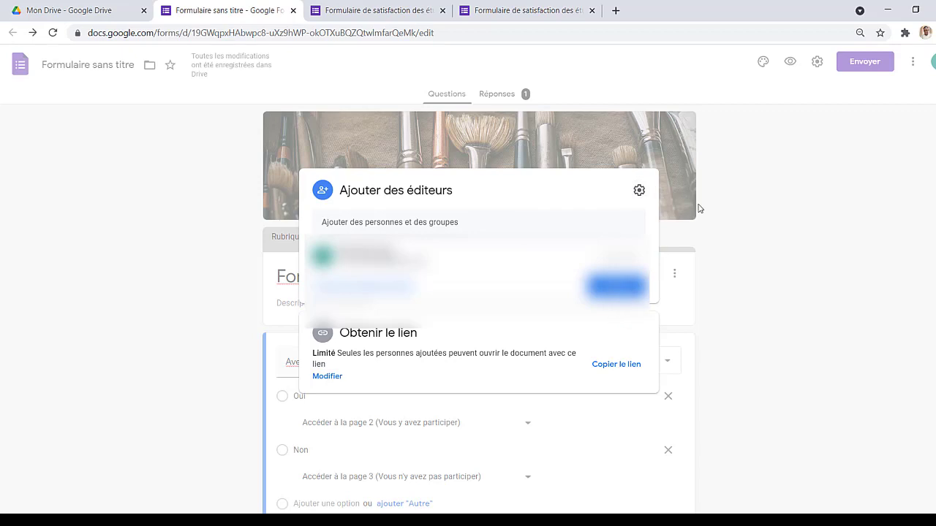
click(759, 198)
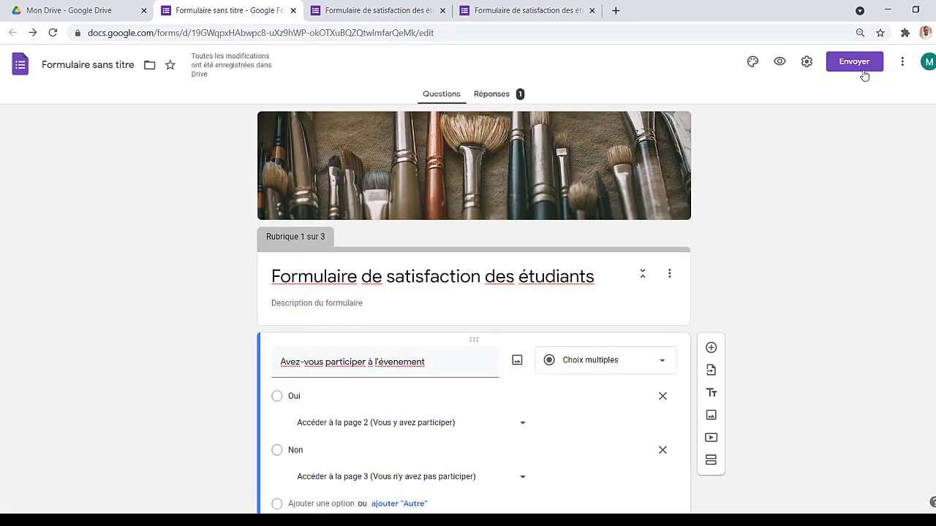
Generate a shortened sharing link for the student satisfaction form and copy it.
click(859, 66)
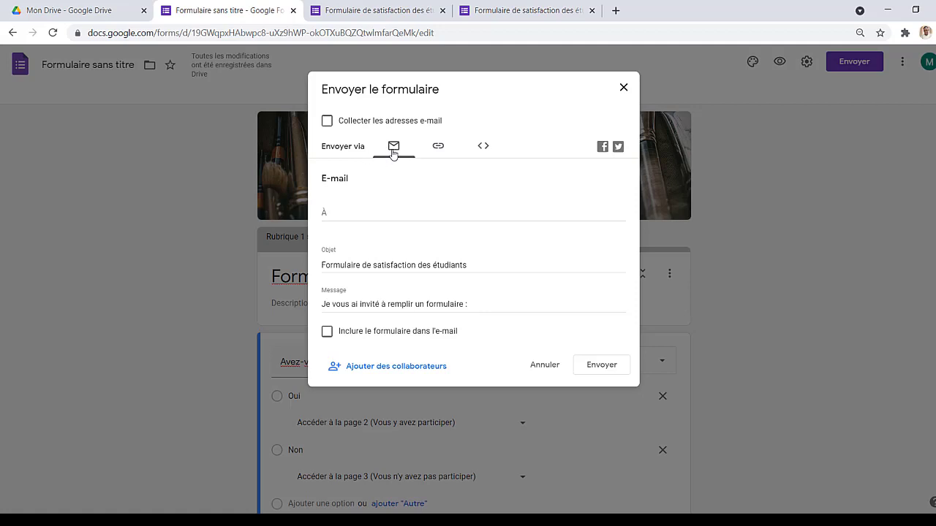
click(439, 147)
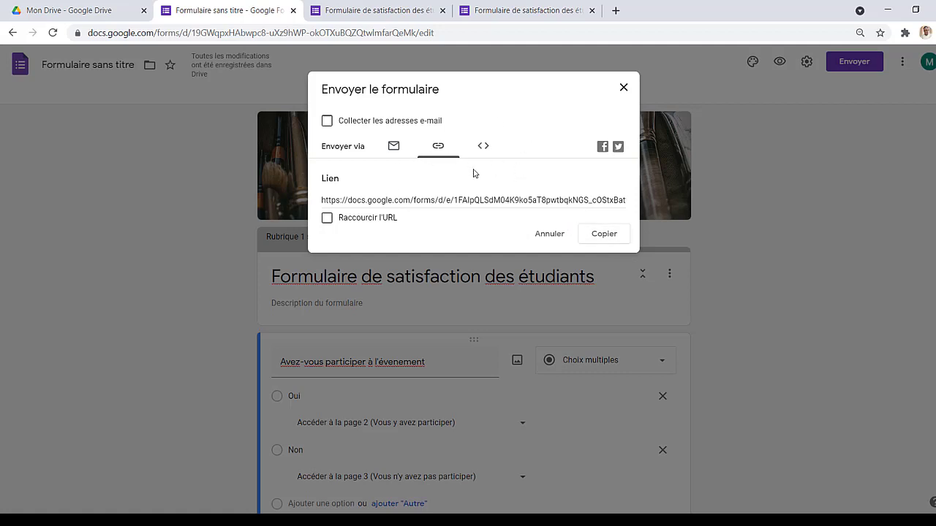
click(327, 220)
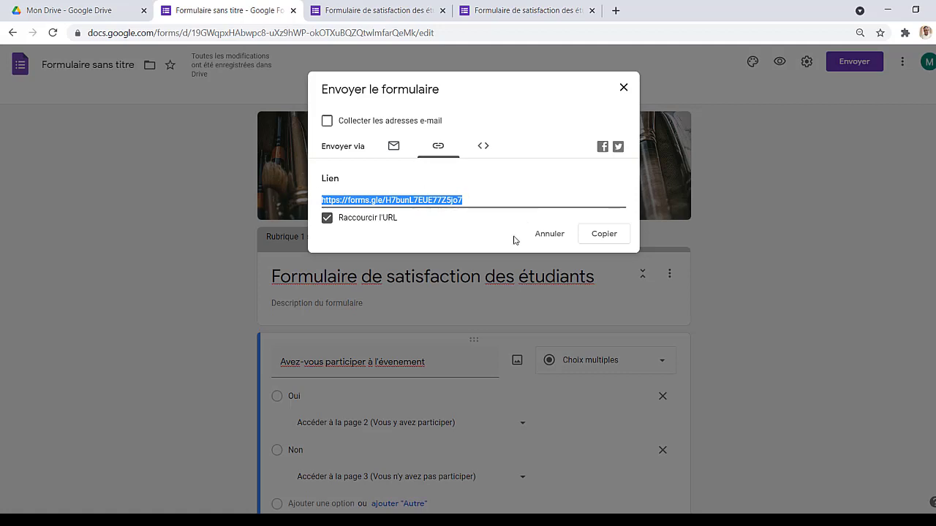
click(603, 234)
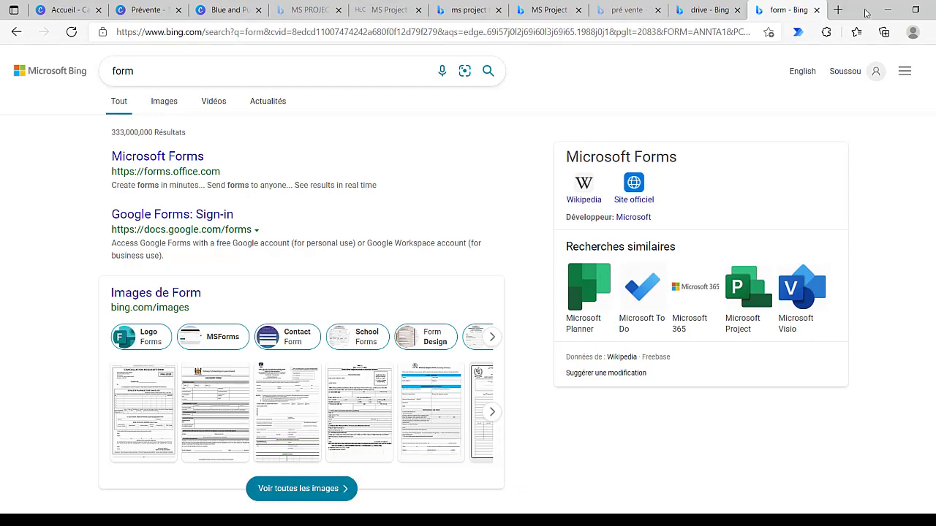
Switch to Microsoft Edge and open the copied form link in a new browser tab.
click(838, 11)
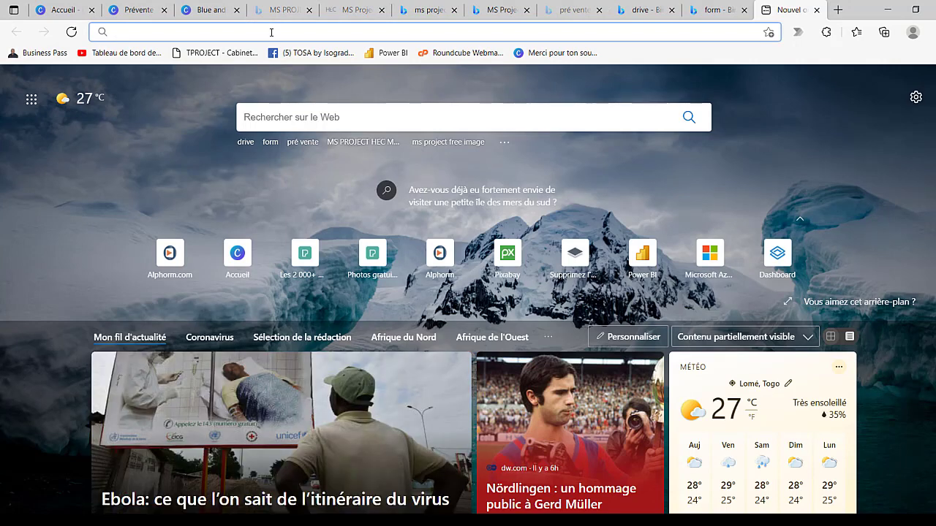
right_click(272, 32)
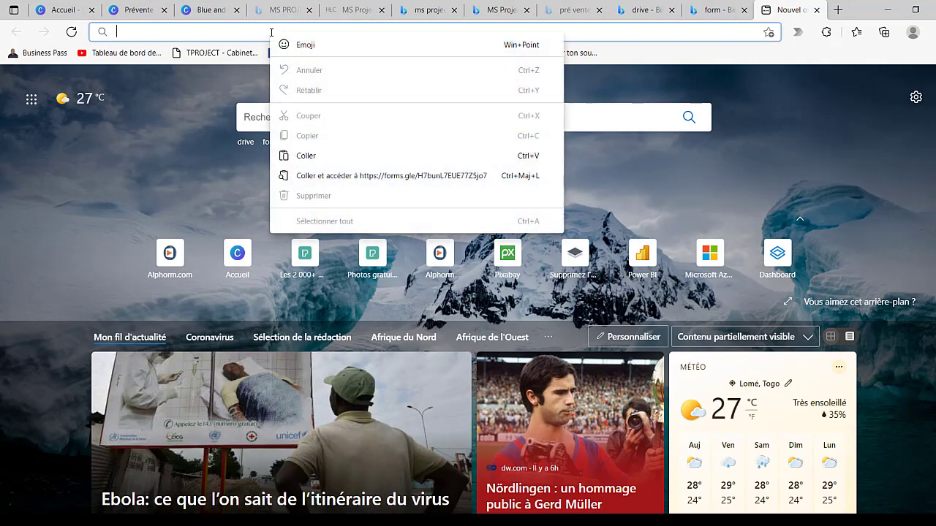
click(313, 155)
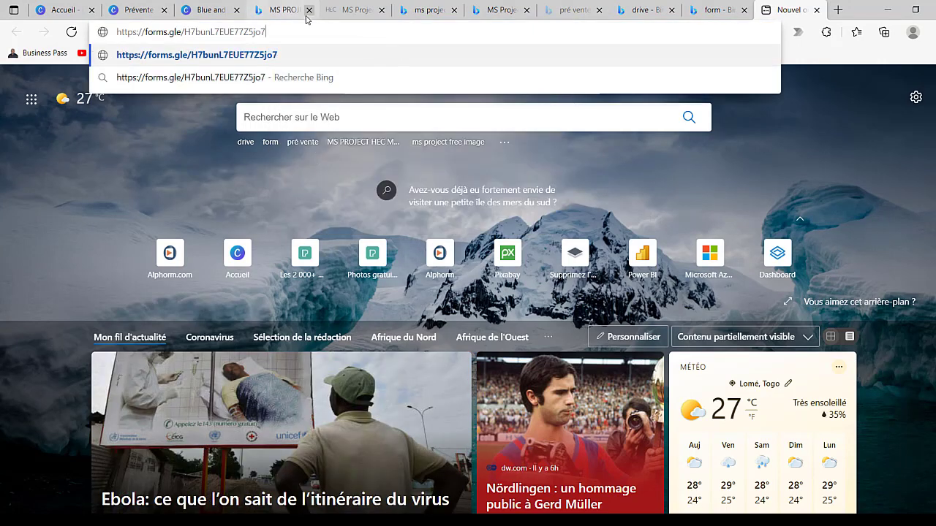
key(Return)
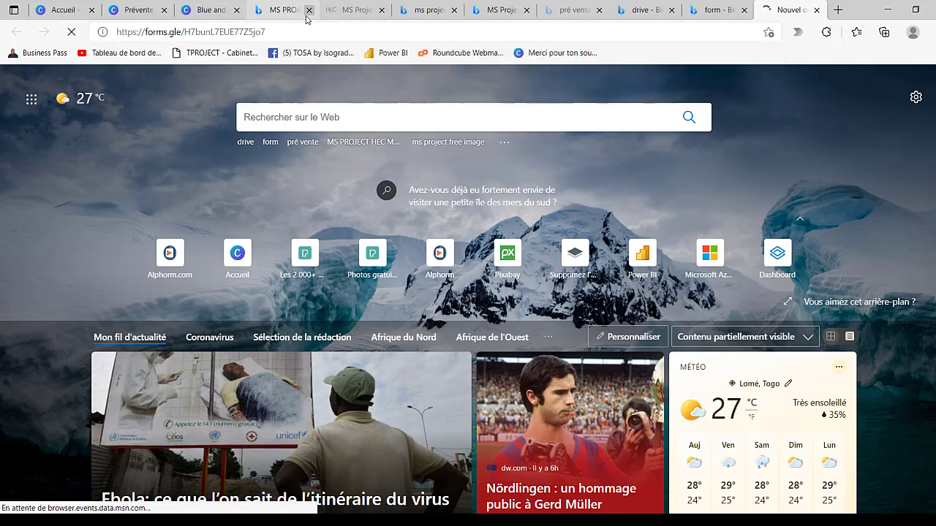